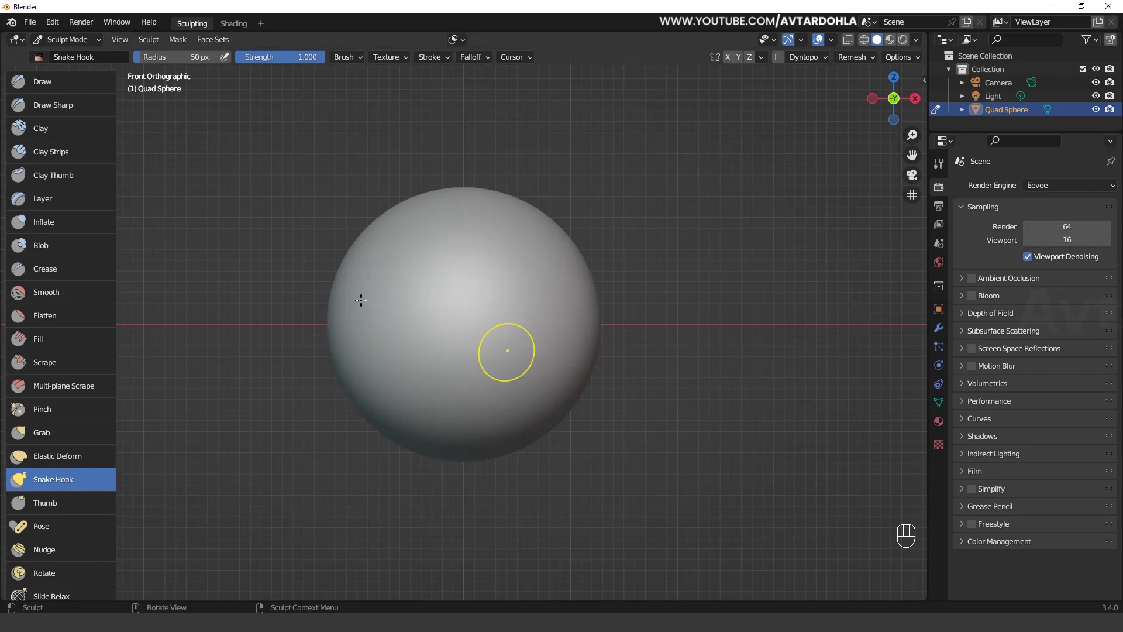
# Pull a long bent spike from the sphere's upper right side with Snake Hook and inspect its stretched mesh in Edit Mode.
pyautogui.press('KP_1')
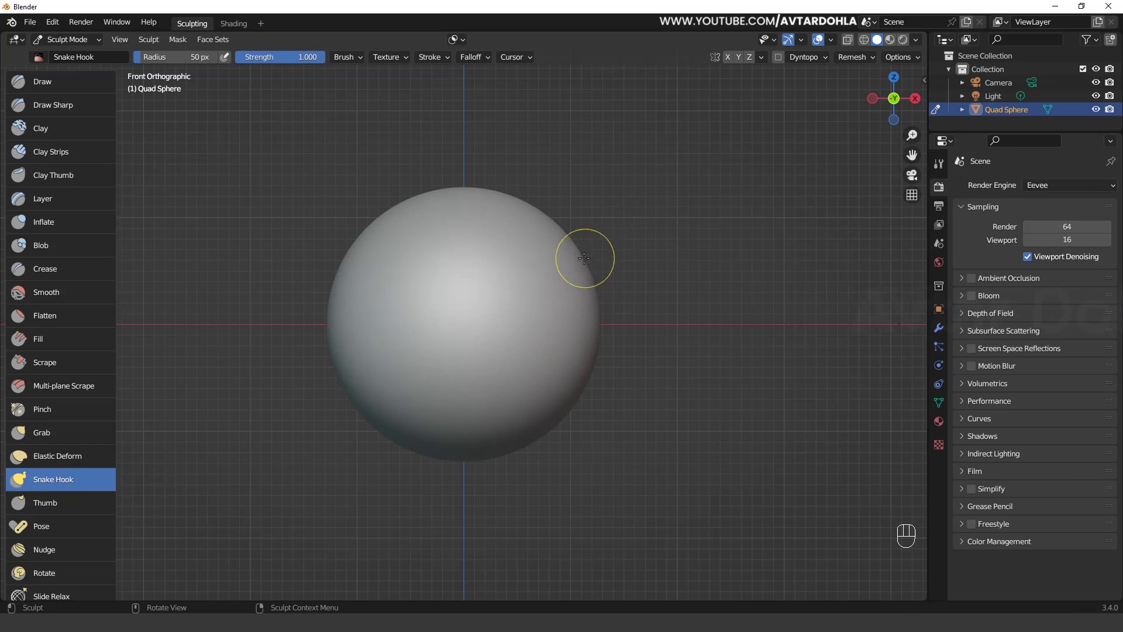
pyautogui.moveTo(584, 258)
pyautogui.mouseDown()
pyautogui.moveTo(708, 186)
pyautogui.moveTo(696, 120)
pyautogui.moveTo(635, 104)
pyautogui.moveTo(572, 109)
pyautogui.mouseUp()
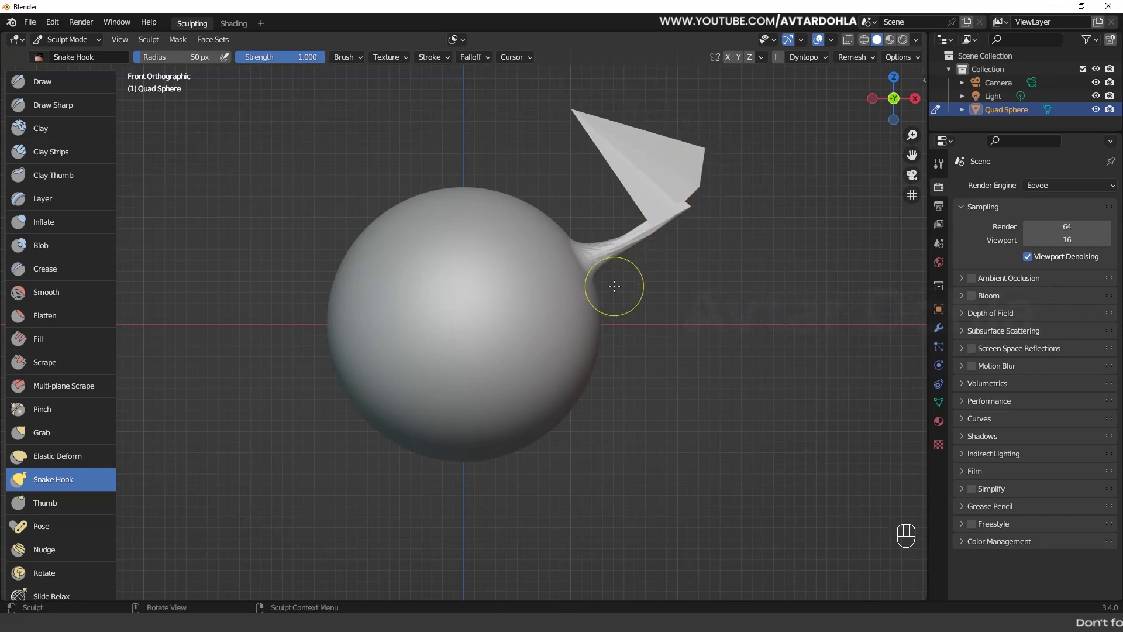
pyautogui.press('Tab')
pyautogui.moveTo(609, 267)
pyautogui.mouseDown(button='middle')
pyautogui.moveTo(647, 288)
pyautogui.moveTo(545, 325)
pyautogui.mouseUp(button='middle')
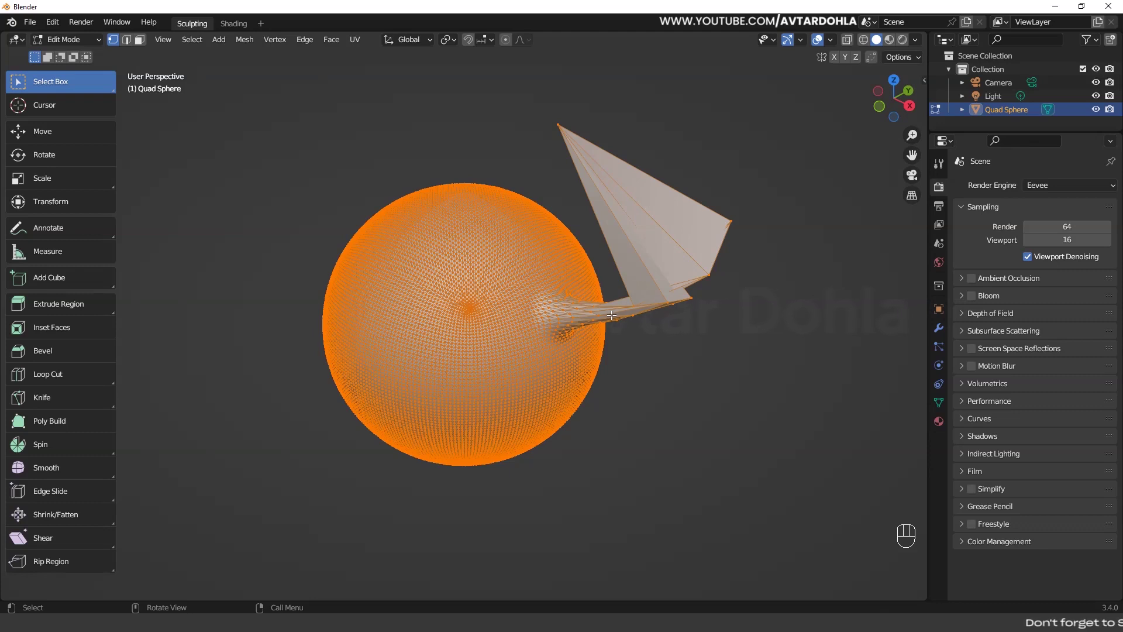
pyautogui.press('KP_1')
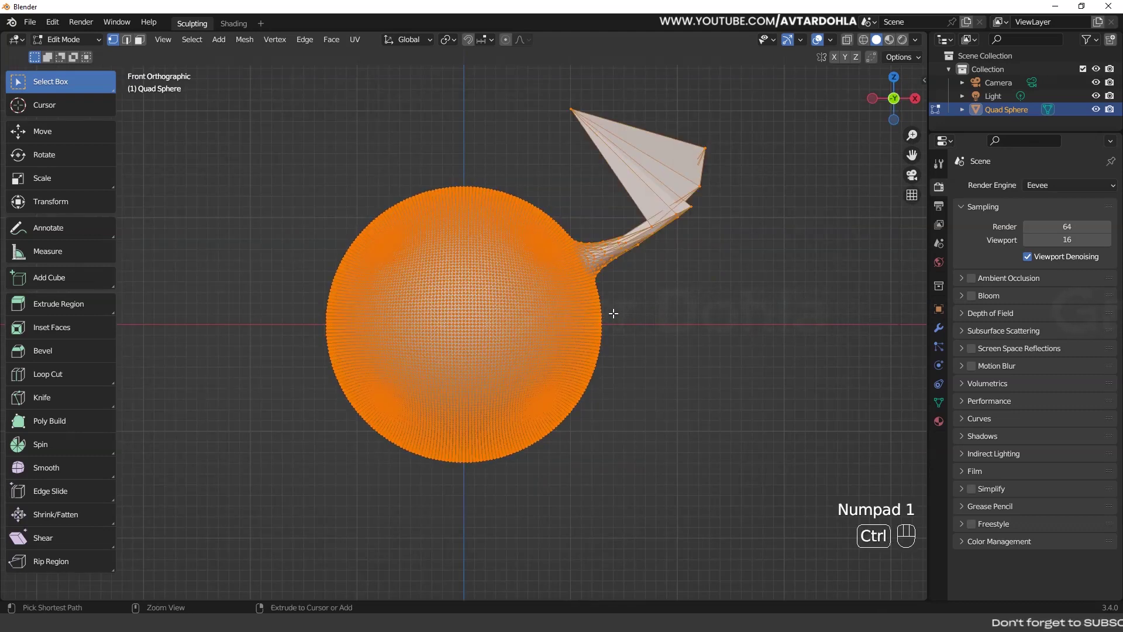
pyautogui.press('Tab')
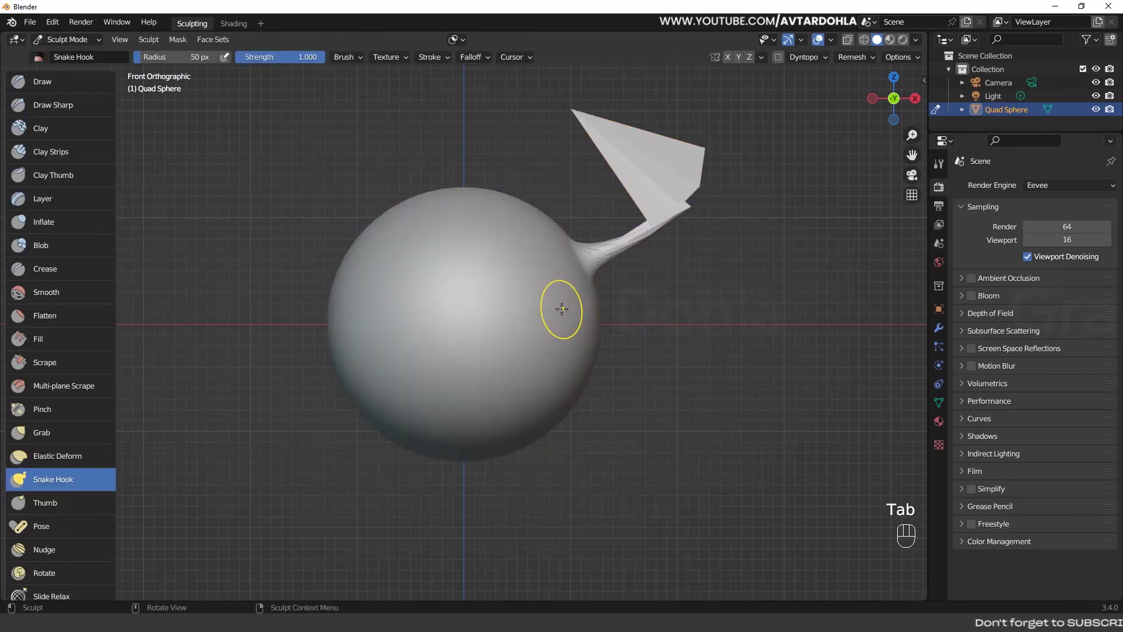
# Undo the bent Snake Hook spike on the sphere.
pyautogui.hotkey('ctrl', 'z')
pyautogui.hotkey('ctrl', 'z')
pyautogui.hotkey('ctrl', 'z')
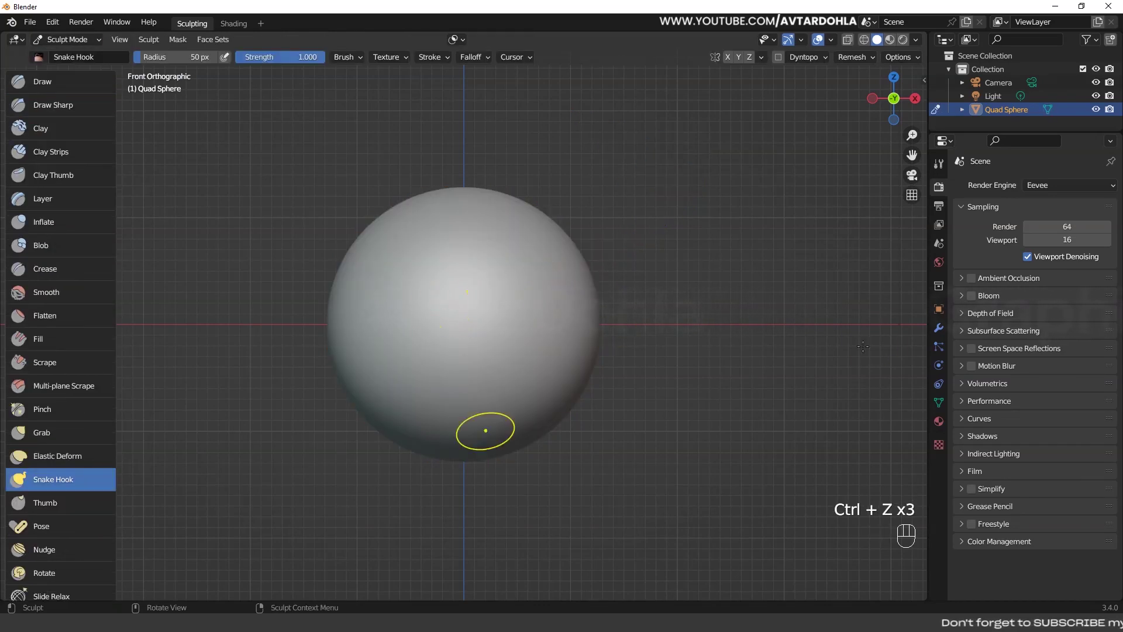
# Enable dynamic topology for sculpting the sphere and look over its detail settings.
pyautogui.click(779, 57)
pyautogui.click(694, 82)
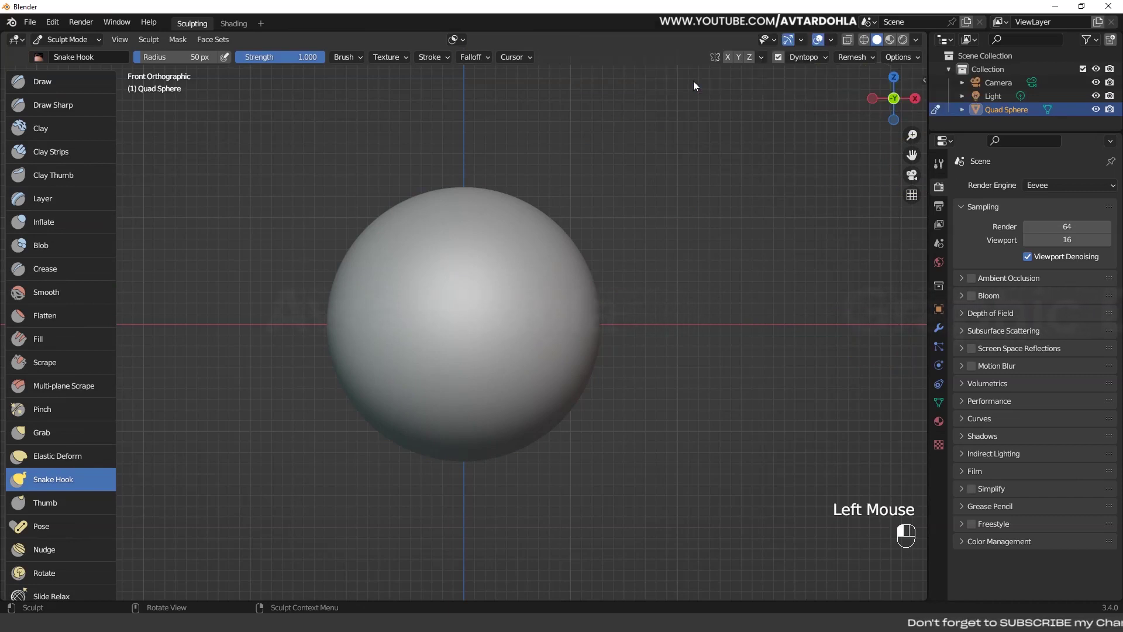
pyautogui.click(820, 57)
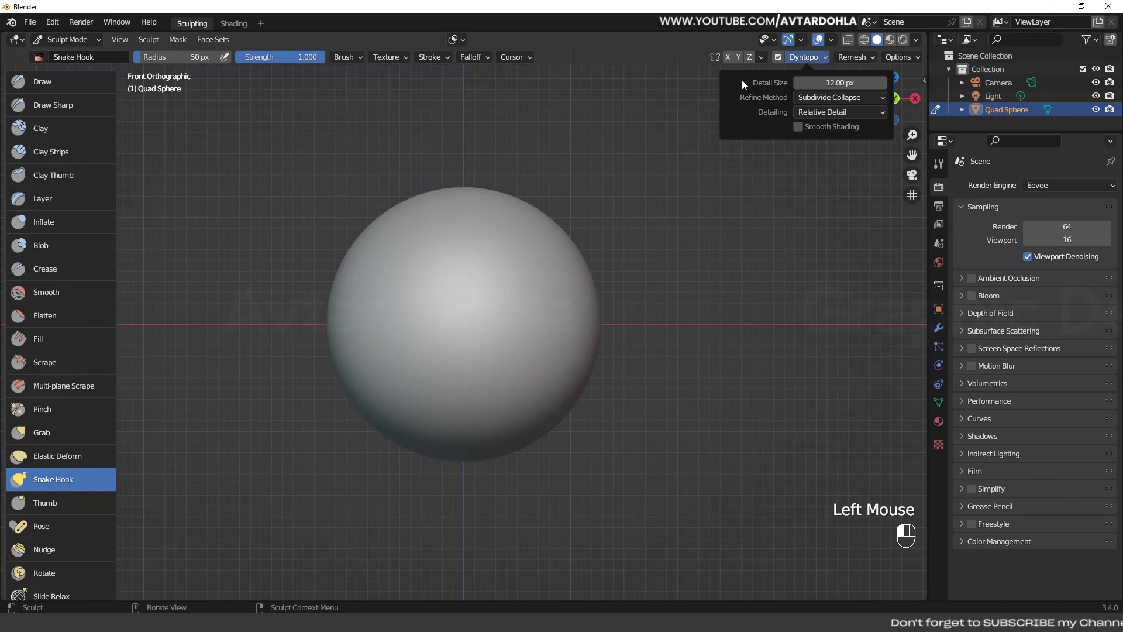
pyautogui.click(778, 57)
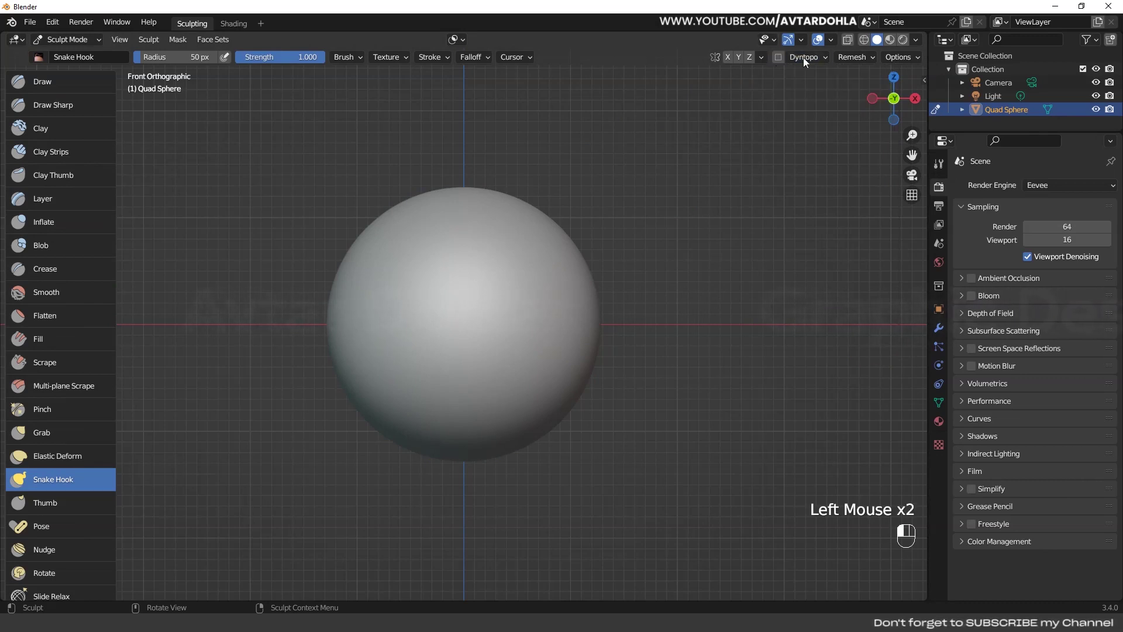
pyautogui.click(819, 58)
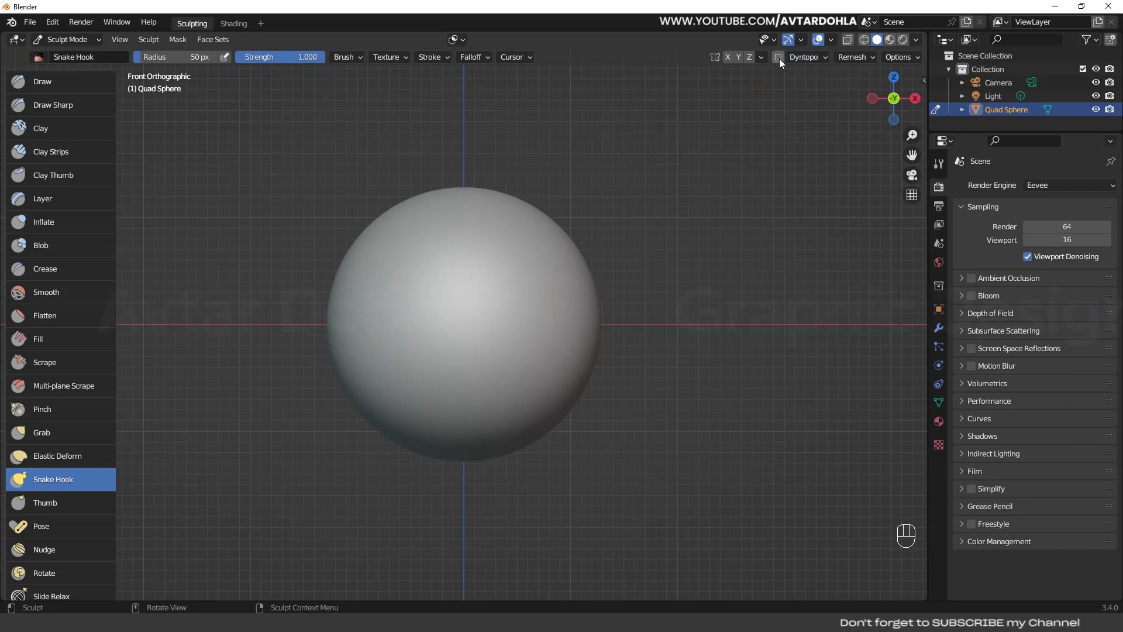
pyautogui.click(778, 57)
pyautogui.click(777, 82)
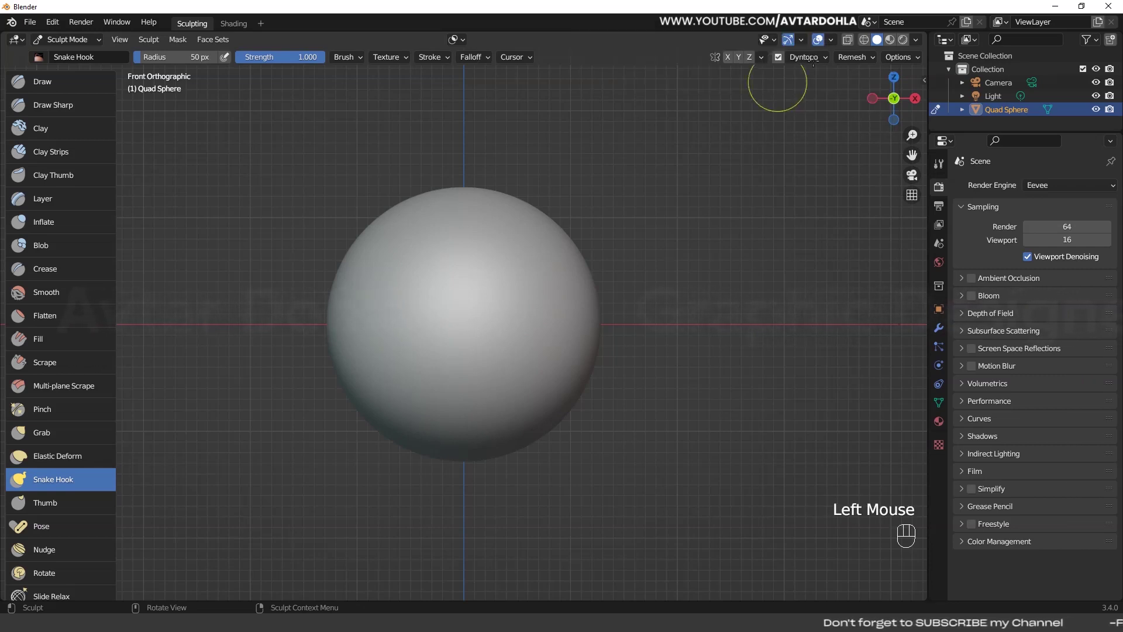
pyautogui.click(827, 56)
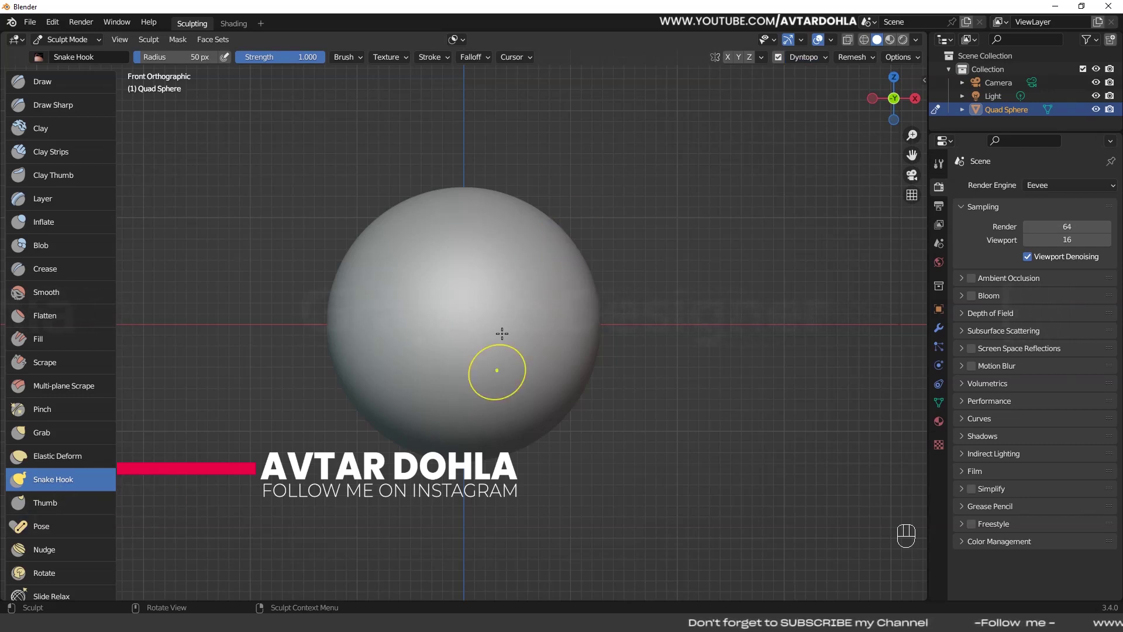
# Pull a short spike from the sphere's upper right side with Snake Hook under Dyntopo and inspect its triangulated mesh in Edit Mode.
pyautogui.moveTo(582, 259); pyautogui.dragTo(696, 217)
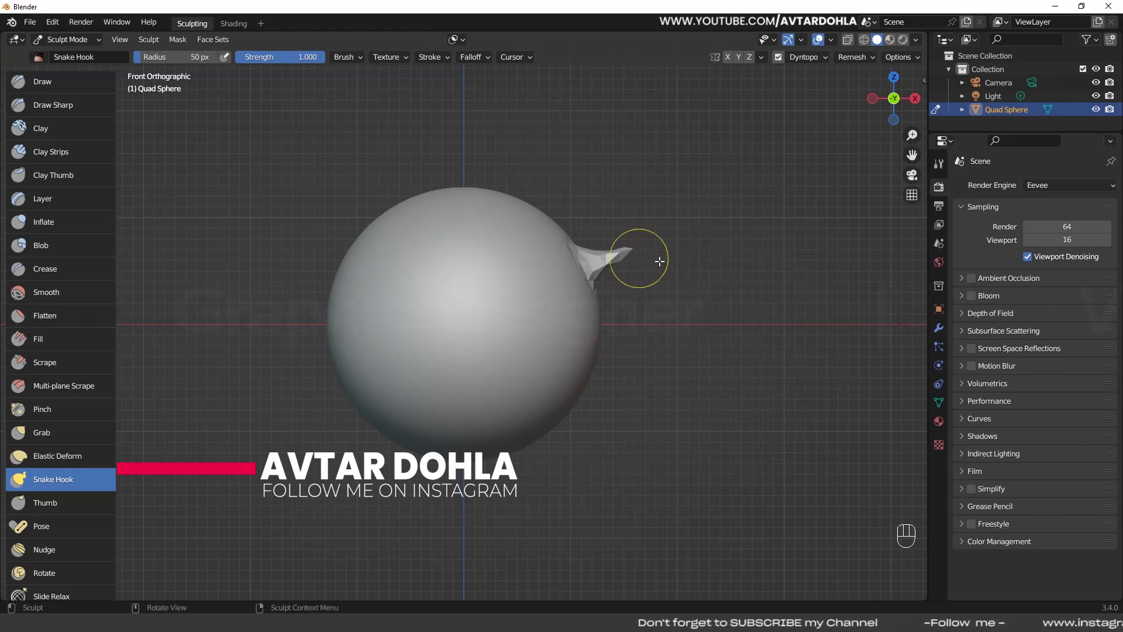
pyautogui.press('Tab')
pyautogui.scroll(3, 648, 283)
pyautogui.moveTo(648, 284); pyautogui.dragTo(696, 300, button='middle')
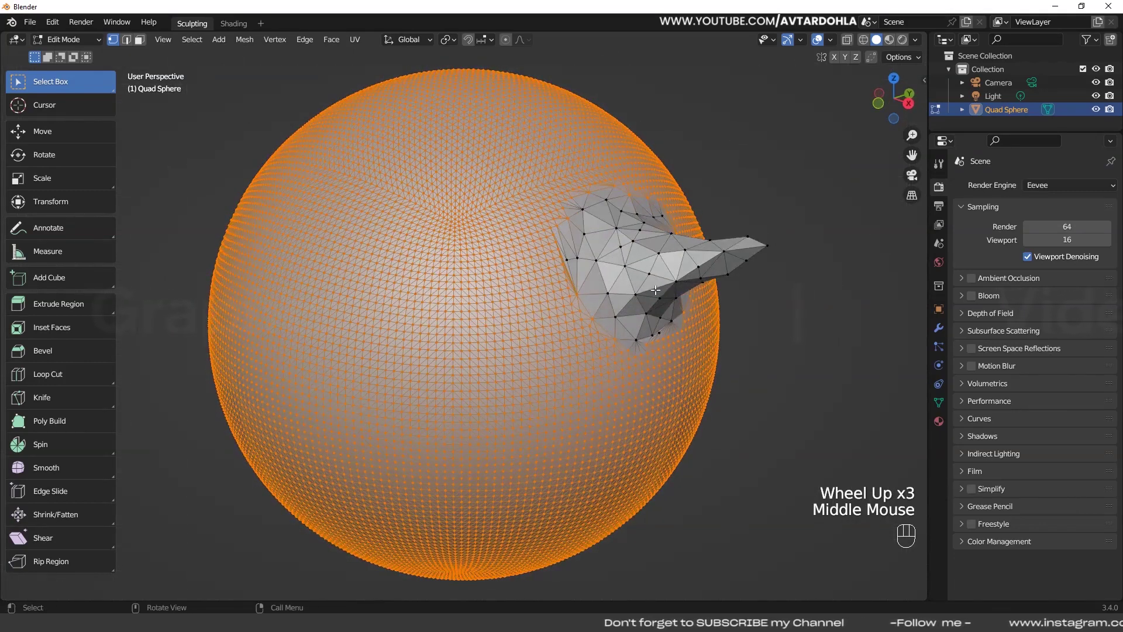
# Undo the short Dyntopo spike and return to the front view of the sphere.
pyautogui.hotkey('ctrl', 'z')
pyautogui.hotkey('ctrl', 'z')
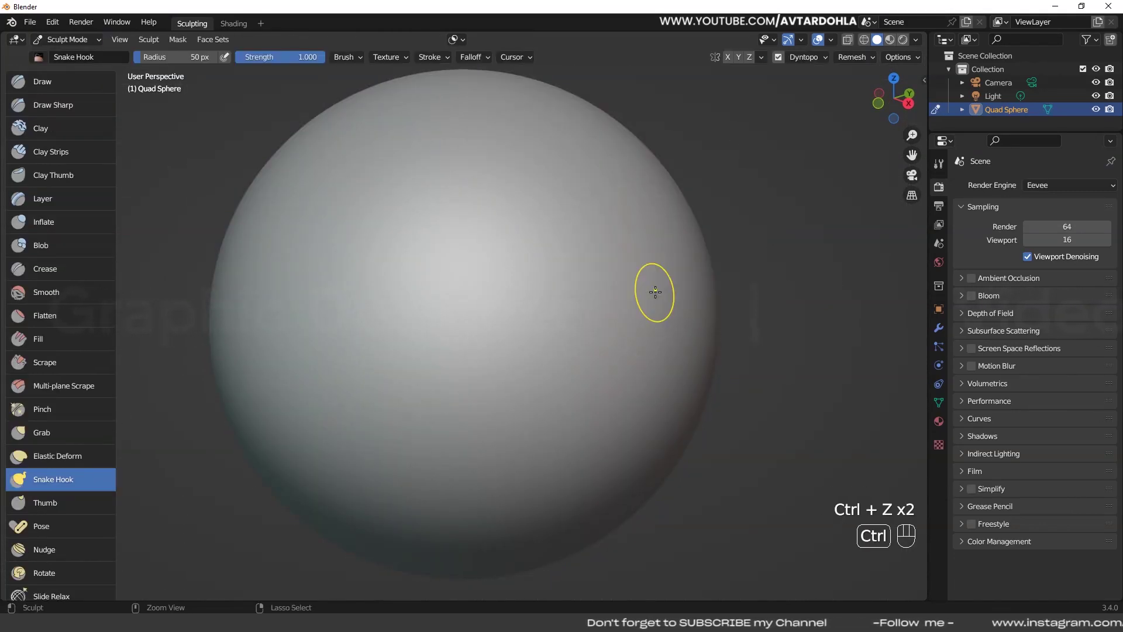
pyautogui.press('KP_1')
pyautogui.scroll(-2, 655, 292)
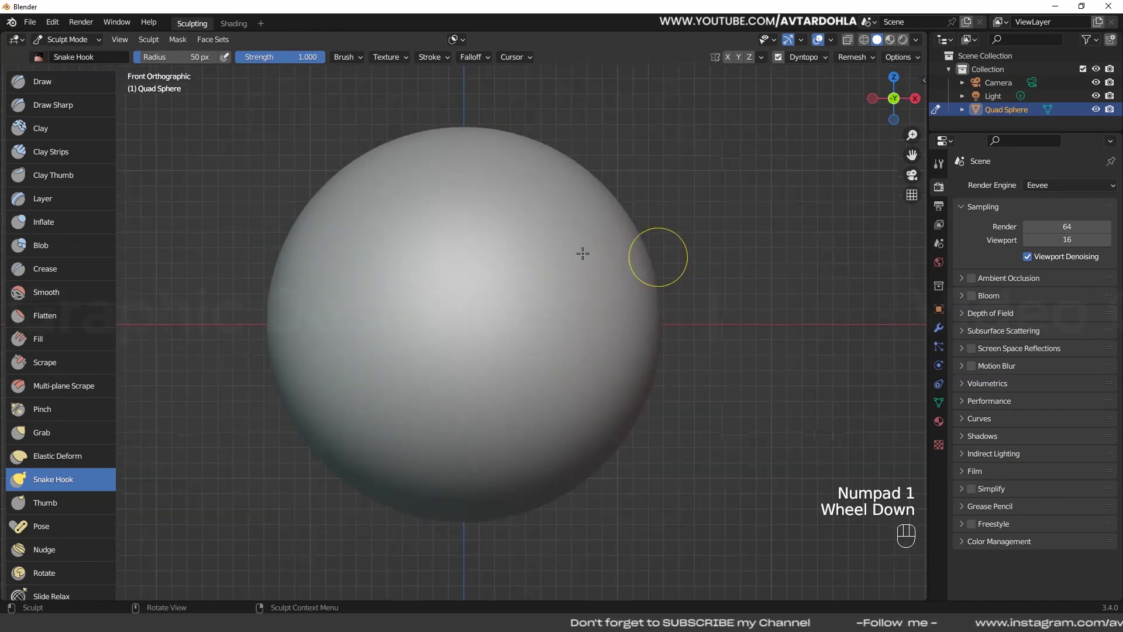
# Set the Dyntopo detail size to 5 px.
pyautogui.click(824, 58)
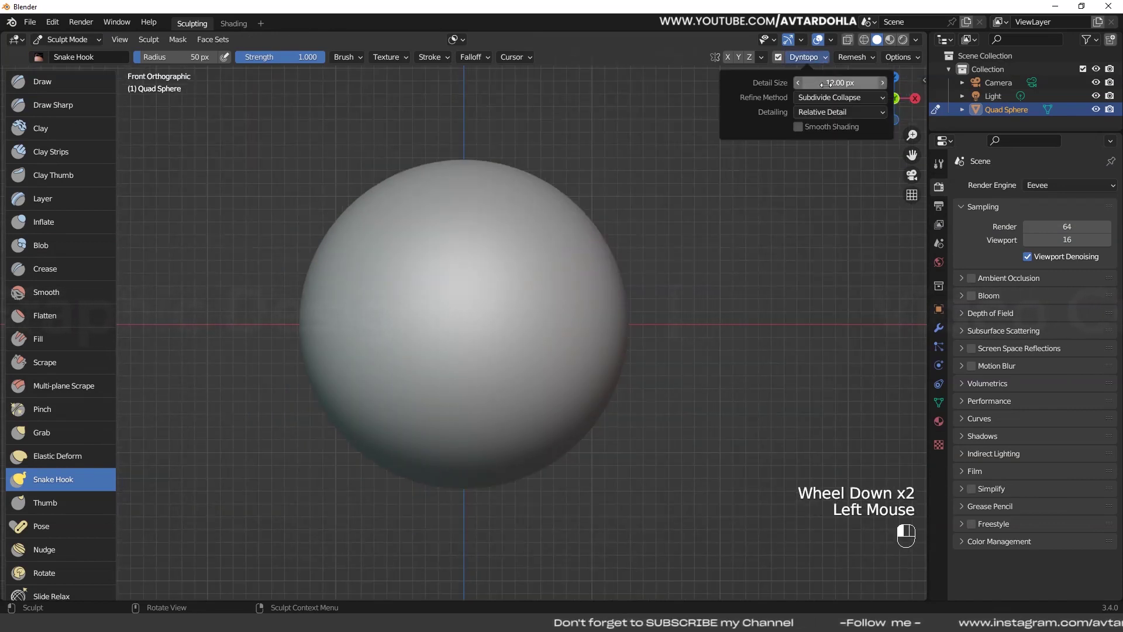
pyautogui.click(848, 83)
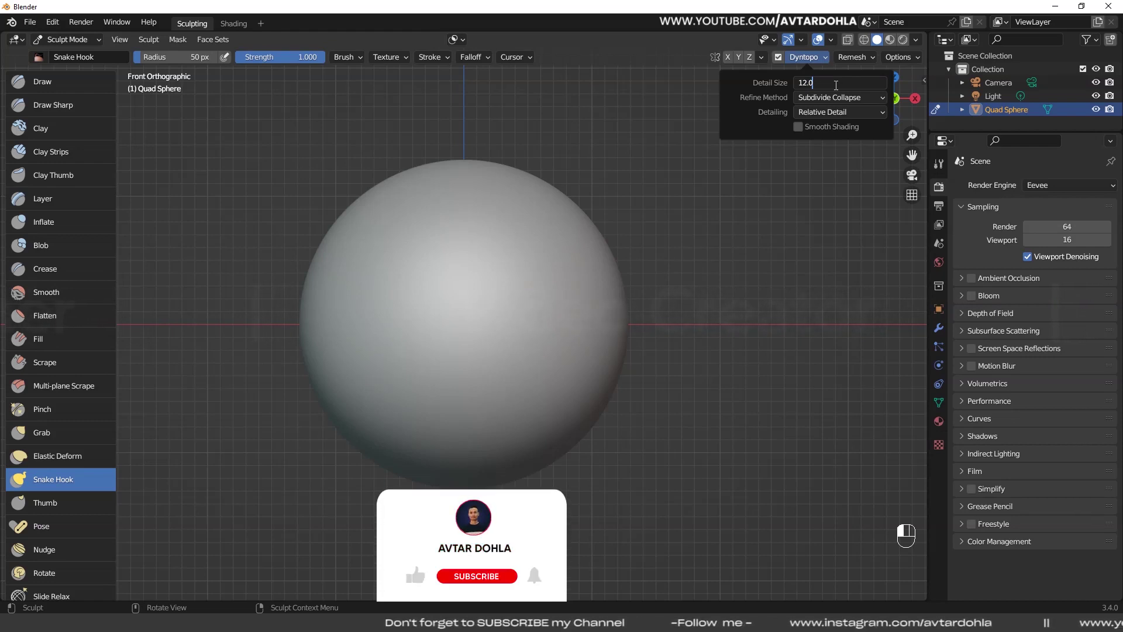
pyautogui.doubleClick(818, 83)
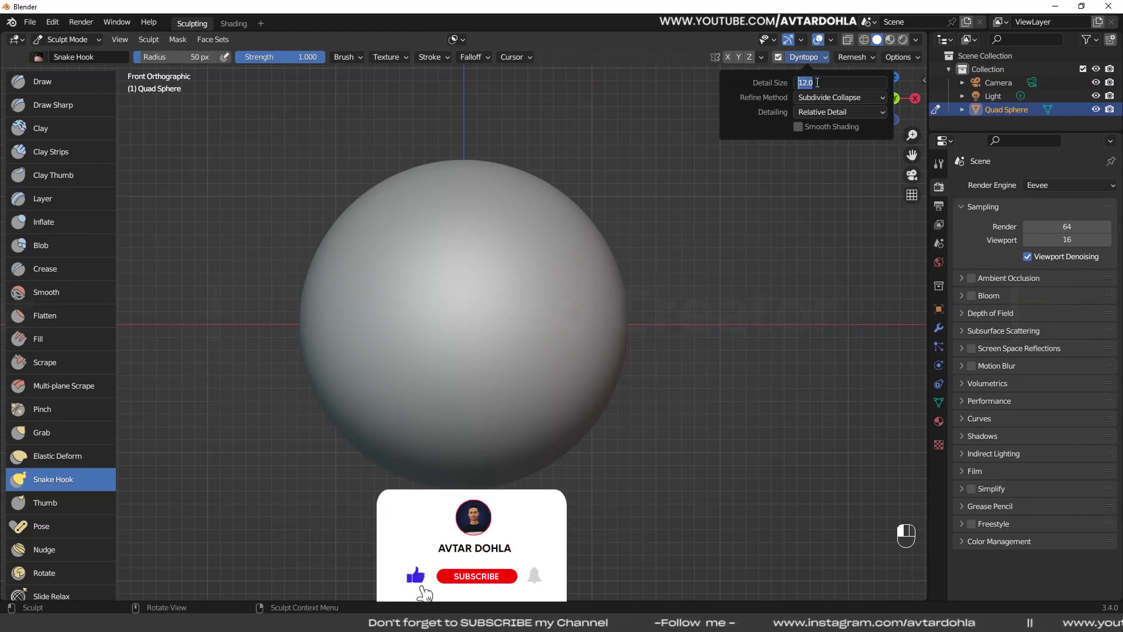
pyautogui.write('5')
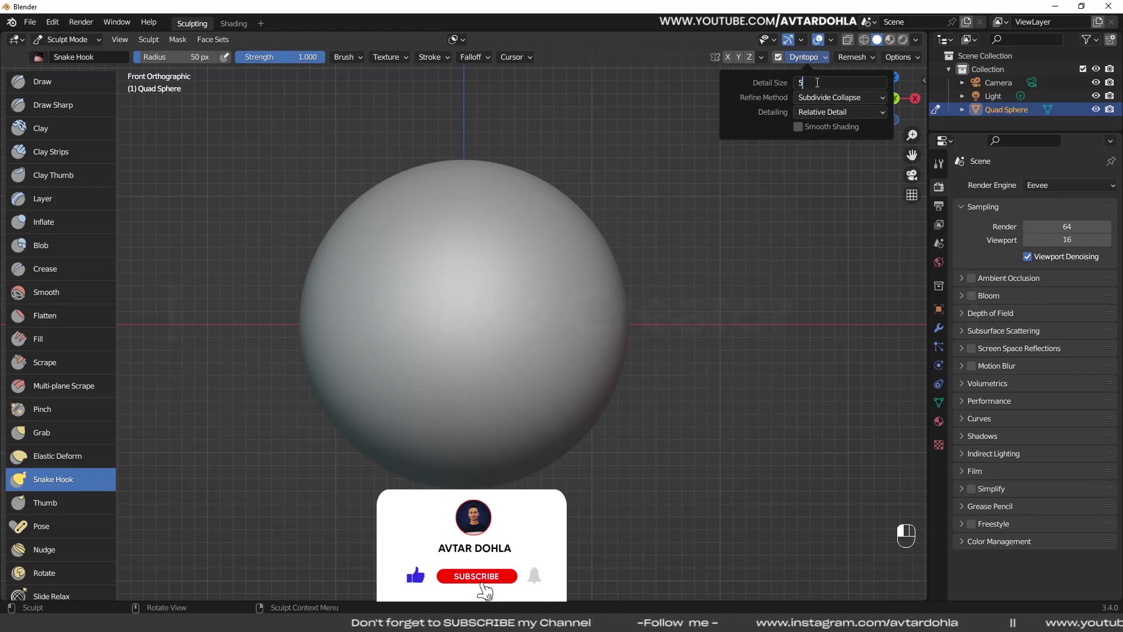
pyautogui.press('Return')
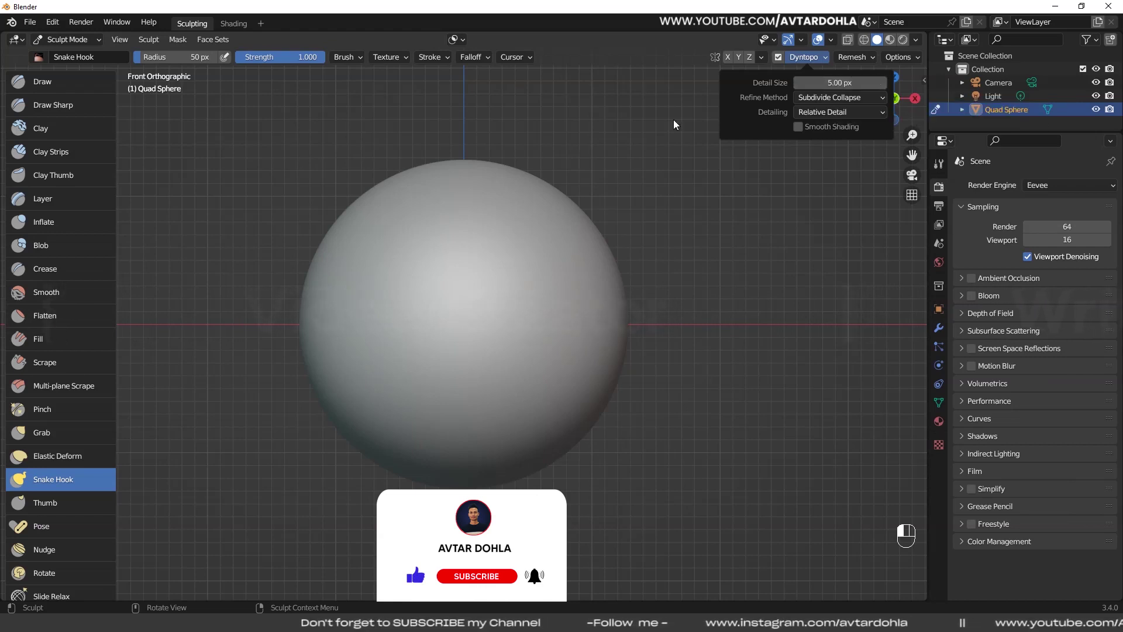
# Pull a thin spike from the sphere's upper right side at the finer detail size and inspect its mesh in Edit Mode.
pyautogui.moveTo(620, 261); pyautogui.dragTo(750, 196)
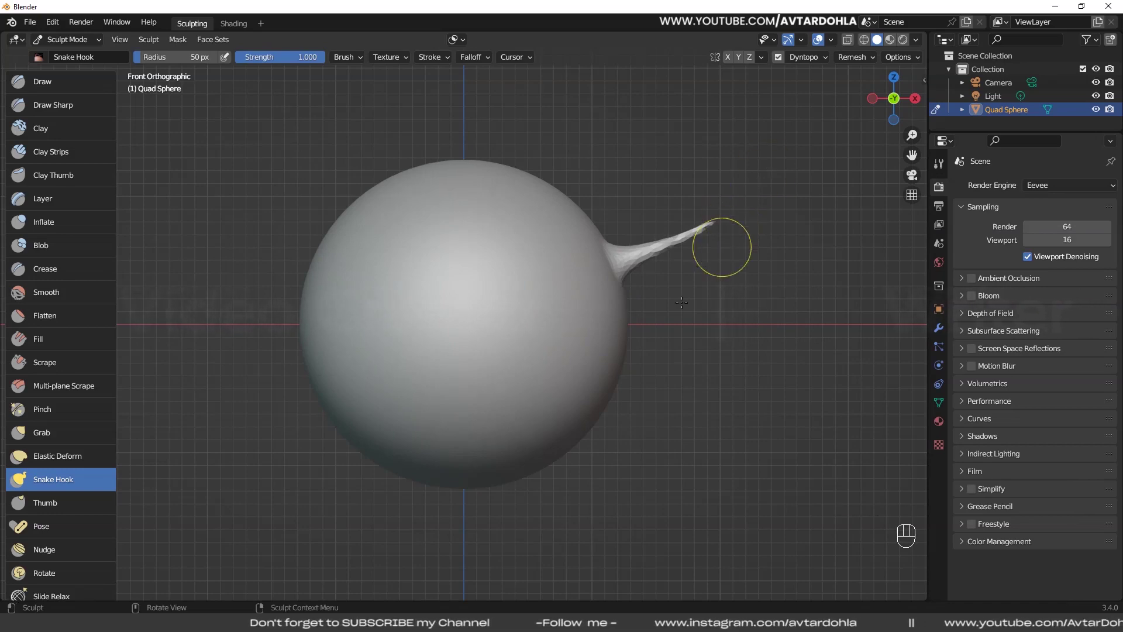
pyautogui.press('Tab')
pyautogui.moveTo(776, 273); pyautogui.dragTo(646, 351, button='middle')
pyautogui.scroll(2, 576, 367)
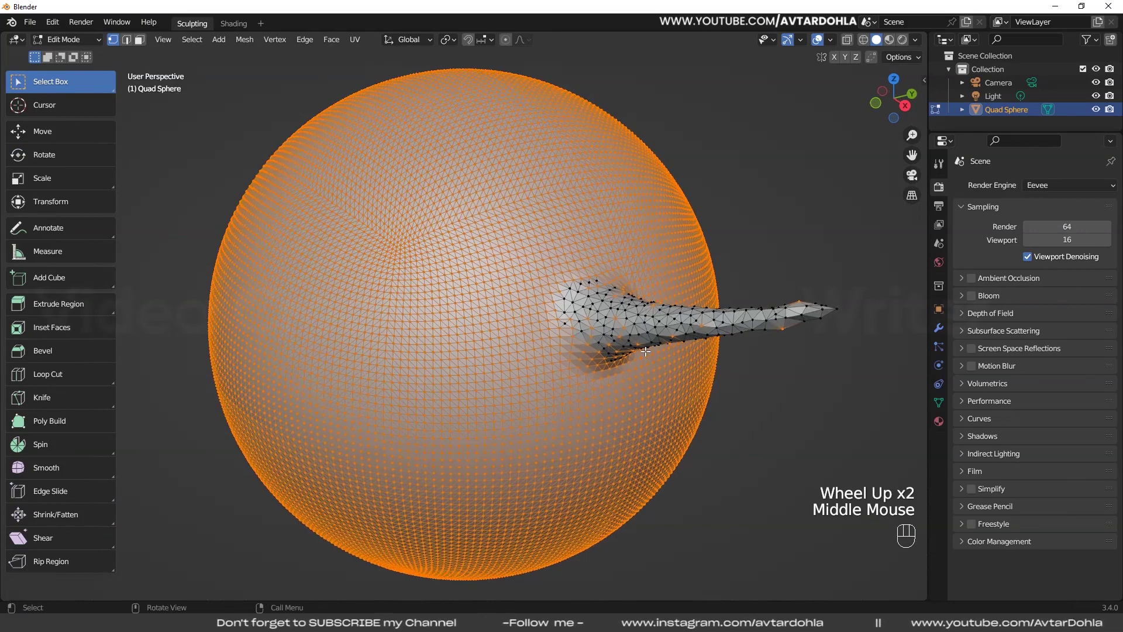
# Undo the thin, finely detailed spike and restore the front view of the sphere.
pyautogui.press('KP_1')
pyautogui.hotkey('ctrl', 'z')
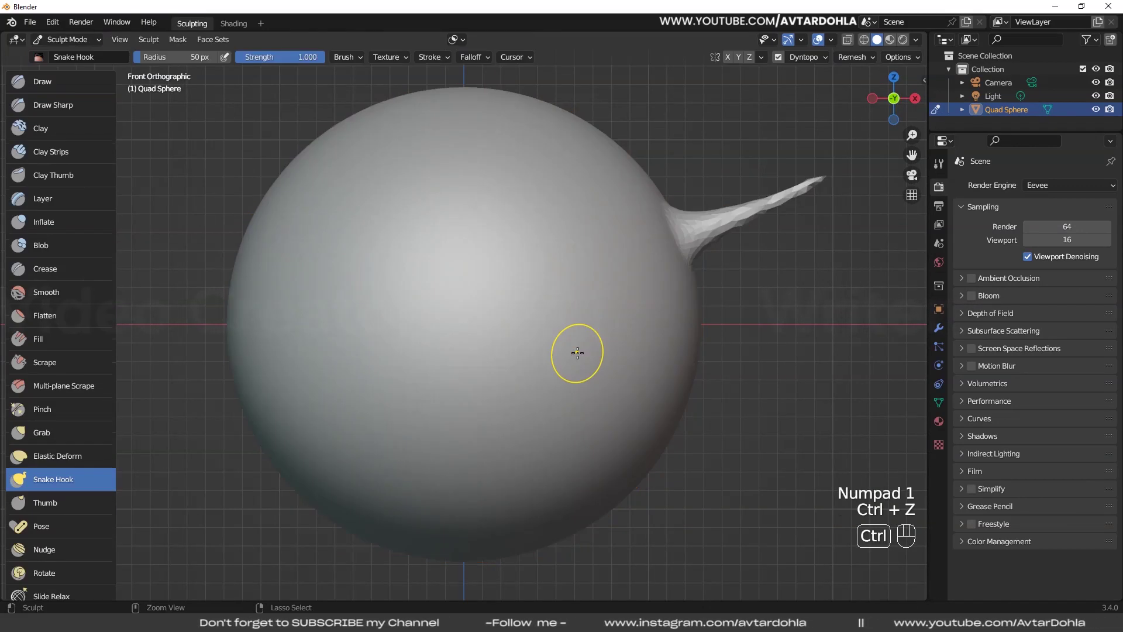
pyautogui.hotkey('ctrl', 'z')
pyautogui.scroll(-2, 548, 318)
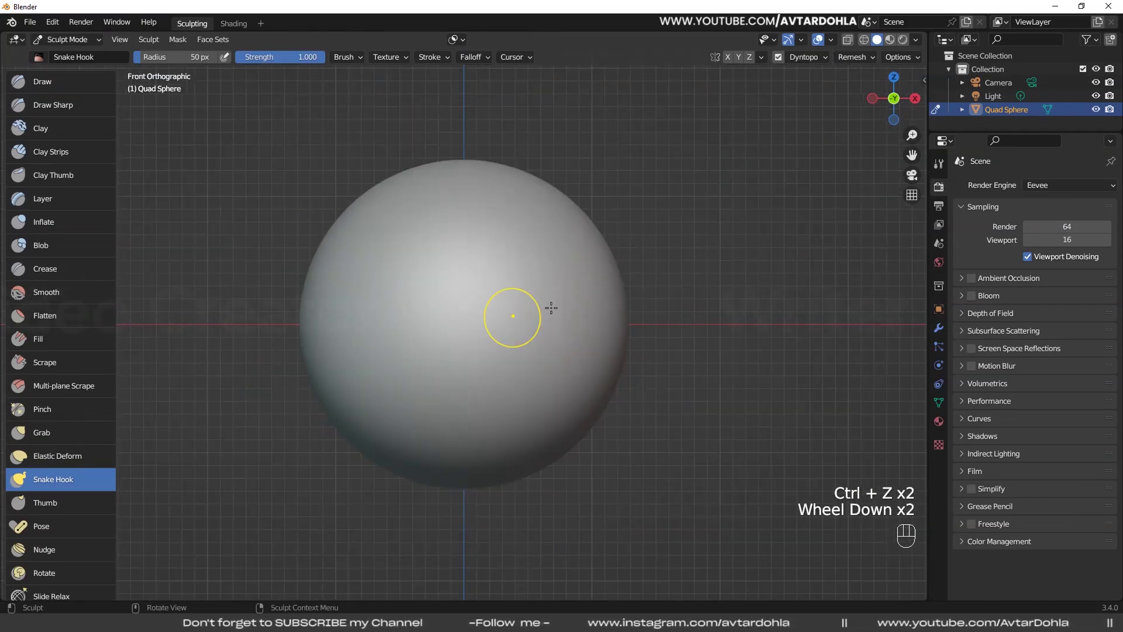
# Turn on the wireframe overlay so the sphere's mesh shows while sculpting.
pyautogui.click(831, 39)
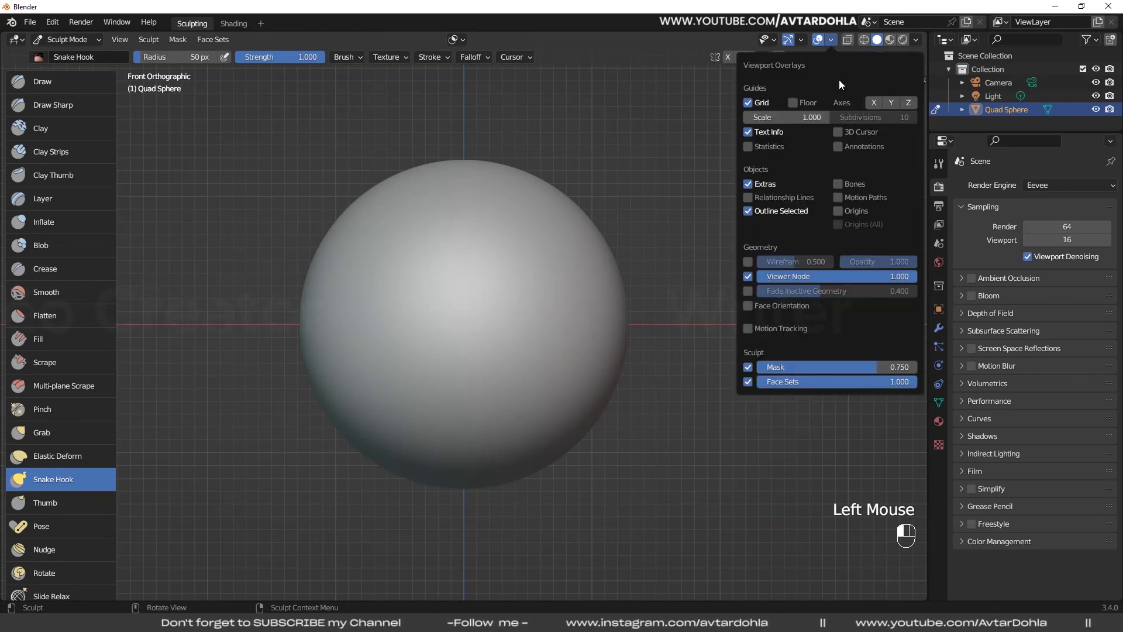
pyautogui.click(747, 263)
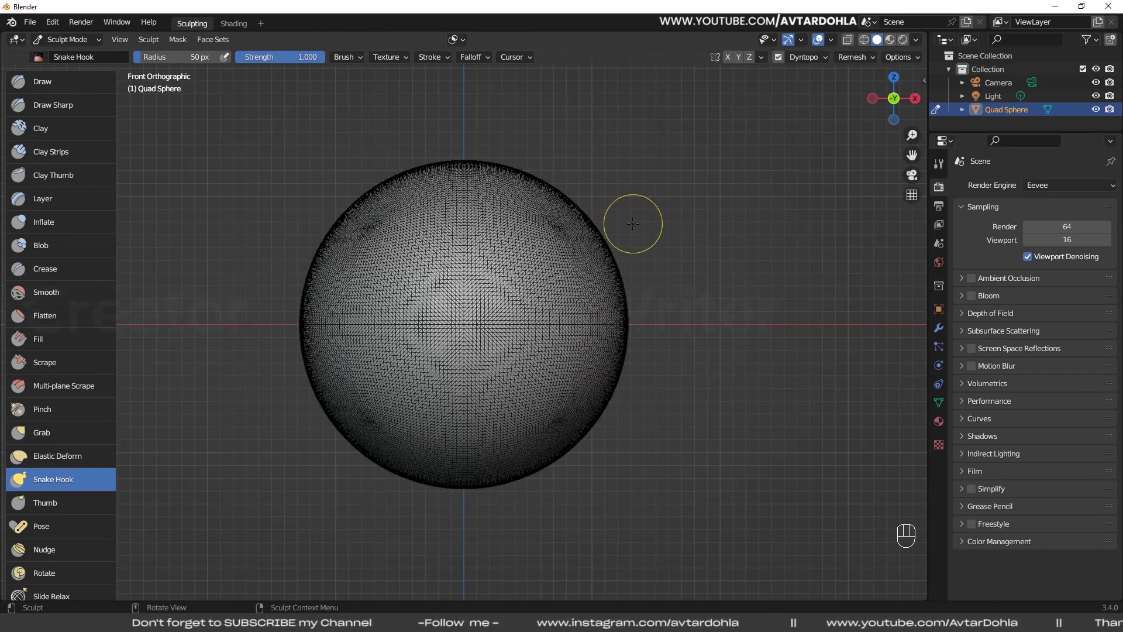
pyautogui.scroll(1, 469, 289)
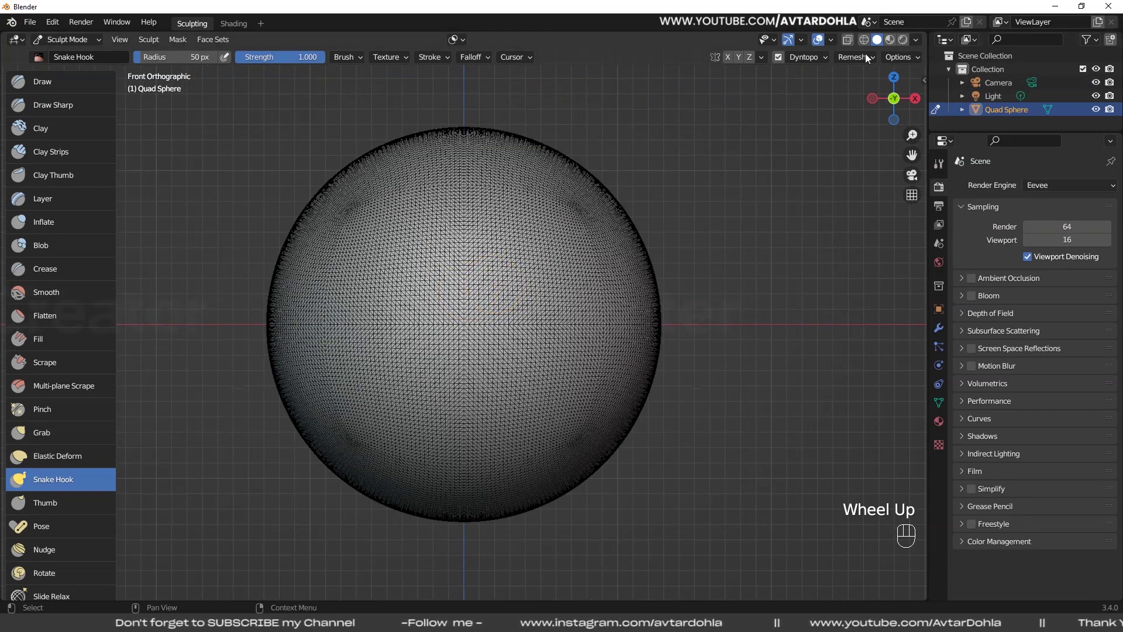
# Set the Dyntopo detail size to 12 px.
pyautogui.click(817, 58)
pyautogui.click(820, 83)
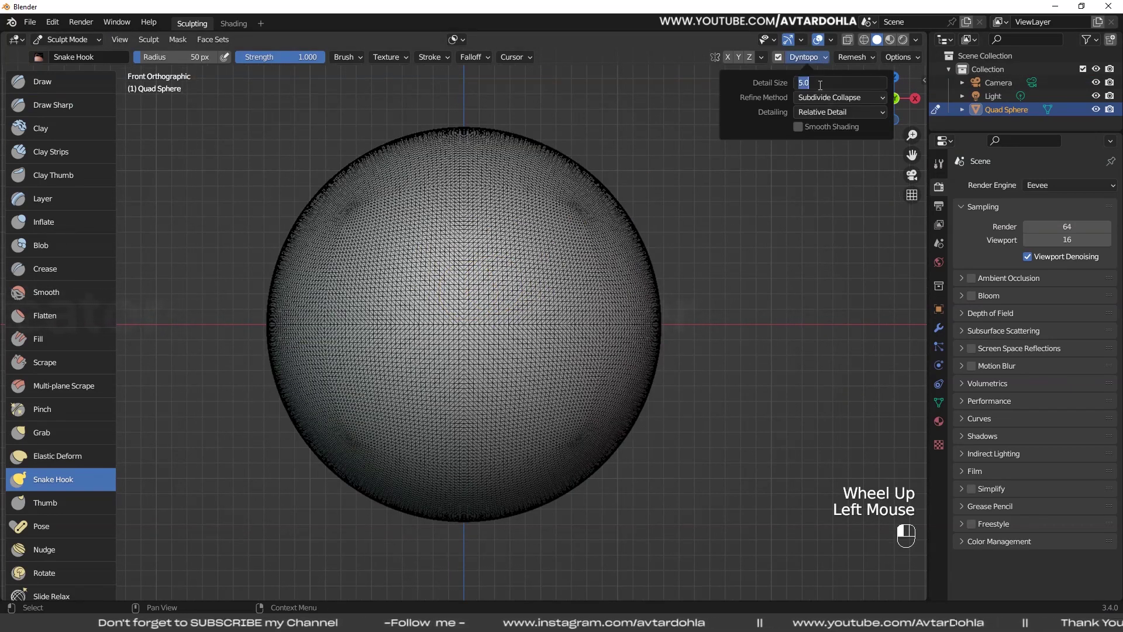
pyautogui.write('12')
pyautogui.press('Return')
# Undo the last four operations while working close up on the sphere's front.
pyautogui.scroll(3, 477, 339)
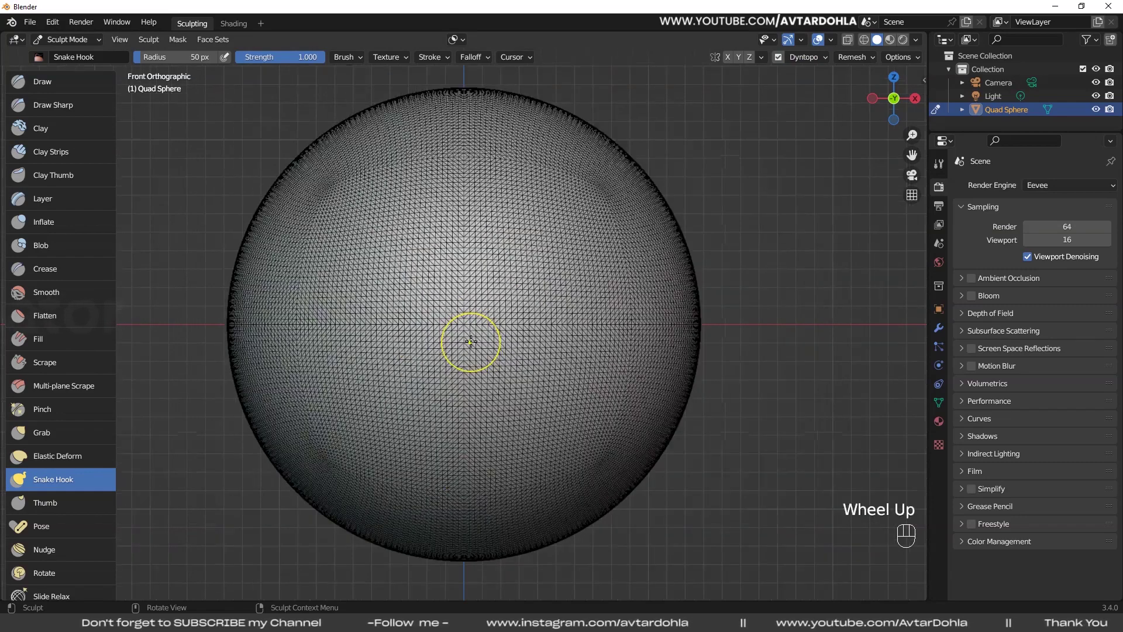
pyautogui.hotkey('ctrl', 'z')
pyautogui.hotkey('ctrl', 'z')
pyautogui.hotkey('ctrl', 'z')
pyautogui.hotkey('ctrl', 'z')
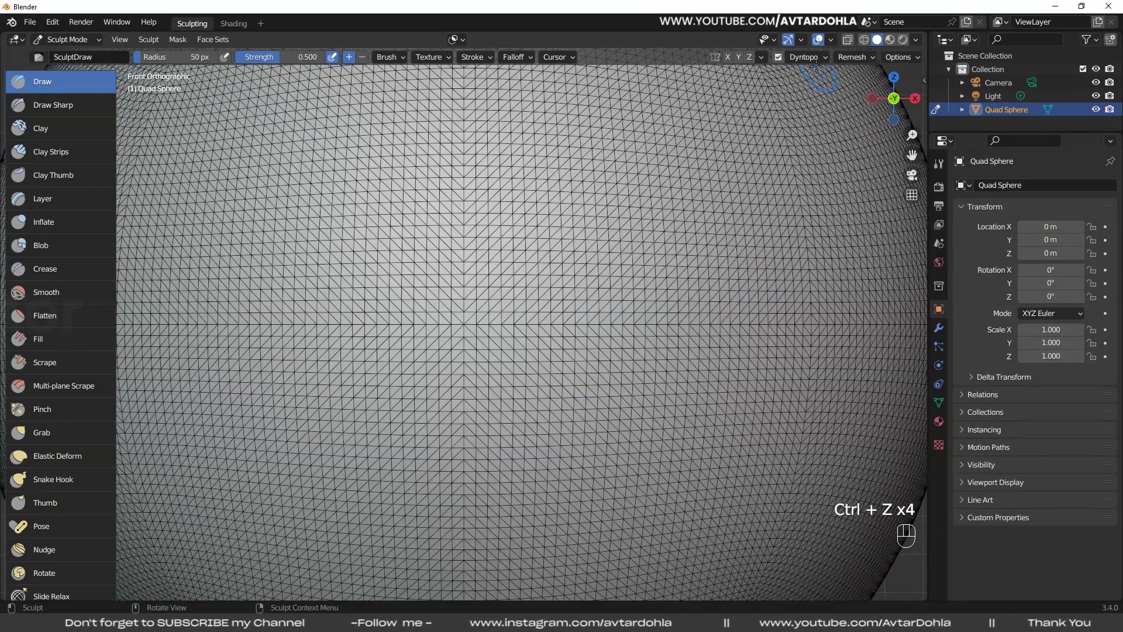
# Sculpt a raised looping ridge just above the sphere's front centre with the Draw brush, and undo it.
pyautogui.click(52, 82)
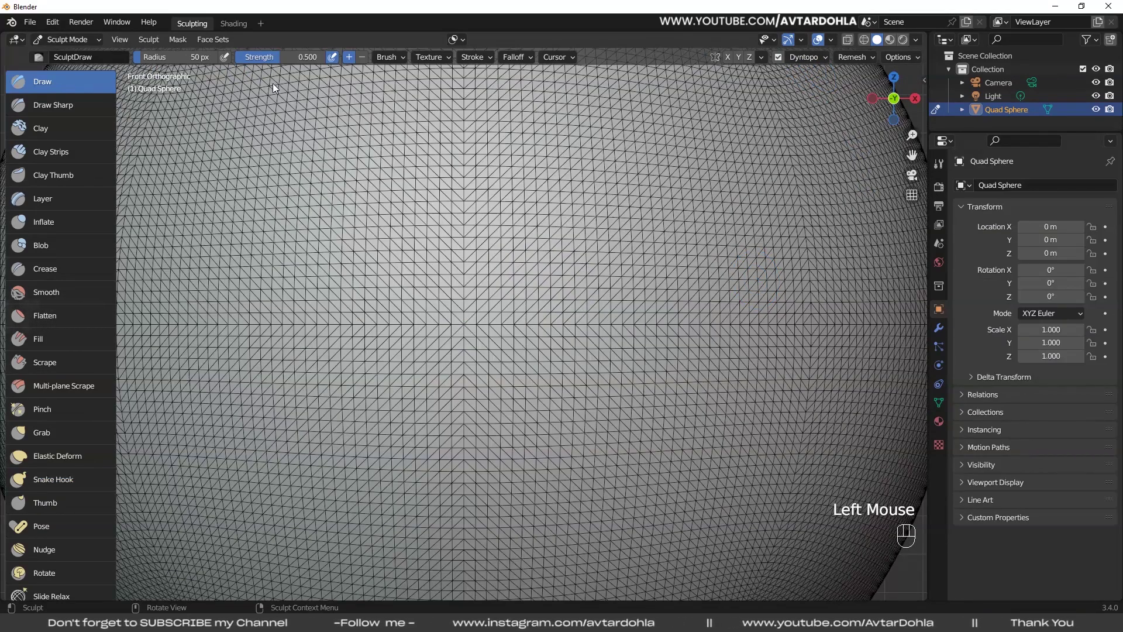
pyautogui.click(827, 55)
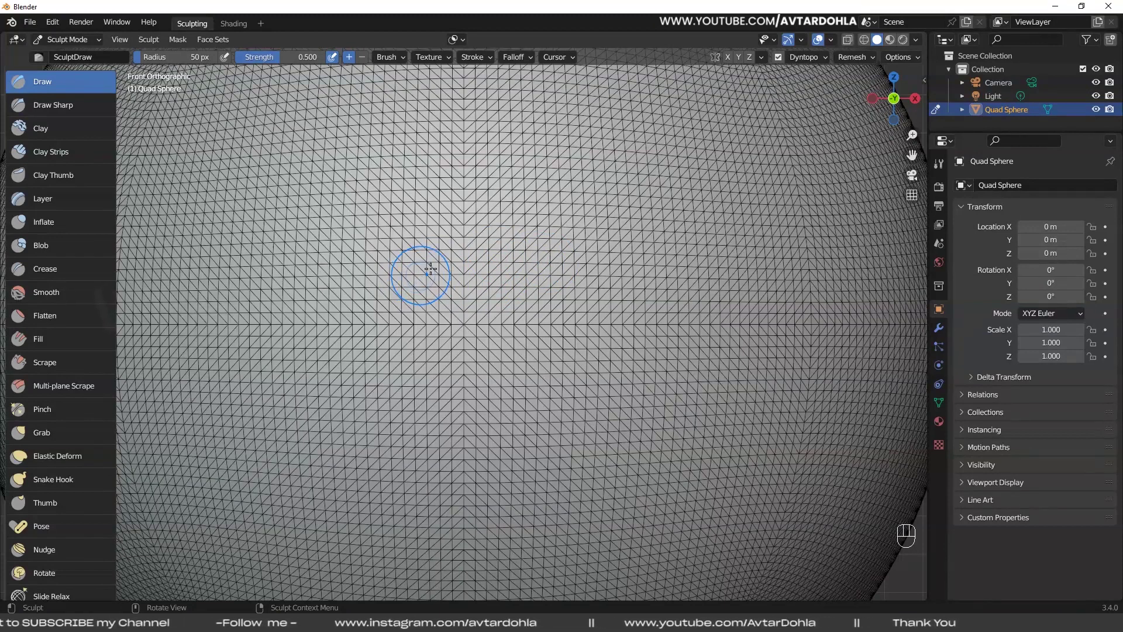
pyautogui.moveTo(429, 212)
pyautogui.mouseDown()
pyautogui.moveTo(390, 212)
pyautogui.moveTo(374, 257)
pyautogui.moveTo(415, 289)
pyautogui.moveTo(527, 316)
pyautogui.moveTo(550, 245)
pyautogui.moveTo(462, 188)
pyautogui.moveTo(462, 269)
pyautogui.moveTo(537, 246)
pyautogui.moveTo(401, 220)
pyautogui.moveTo(531, 275)
pyautogui.moveTo(527, 234)
pyautogui.moveTo(451, 246)
pyautogui.moveTo(427, 281)
pyautogui.moveTo(508, 281)
pyautogui.moveTo(504, 257)
pyautogui.moveTo(410, 234)
pyautogui.moveTo(481, 240)
pyautogui.mouseUp()
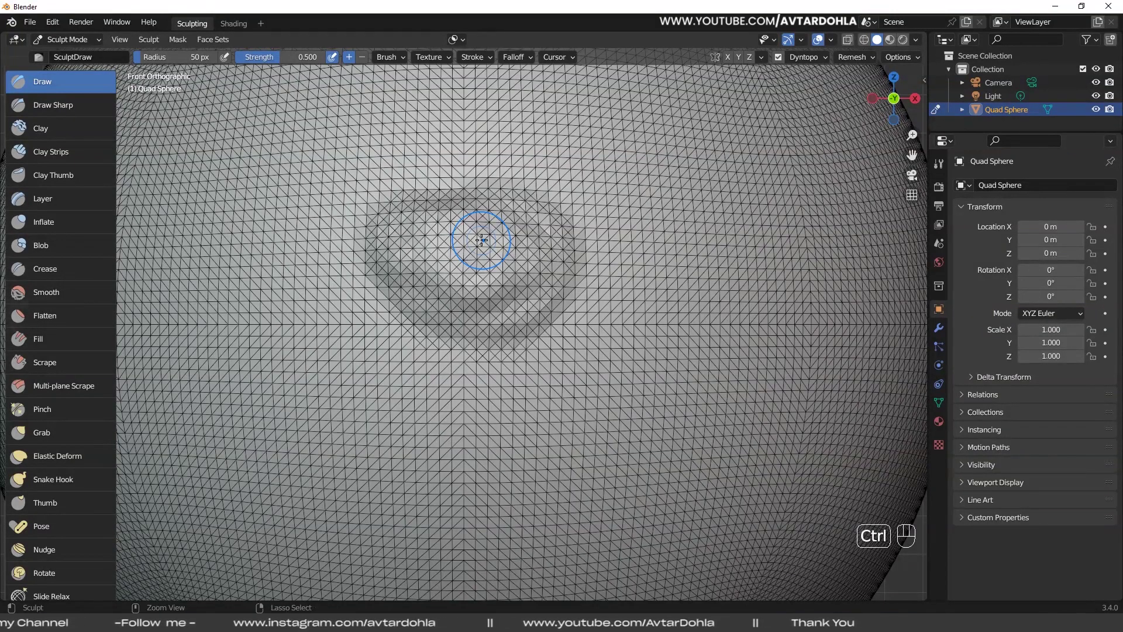
pyautogui.hotkey('ctrl', 'z')
# Set the Dyntopo detail size to 5 px and sculpt a raised looping ridge near the sphere's front centre with the Draw brush.
pyautogui.click(821, 57)
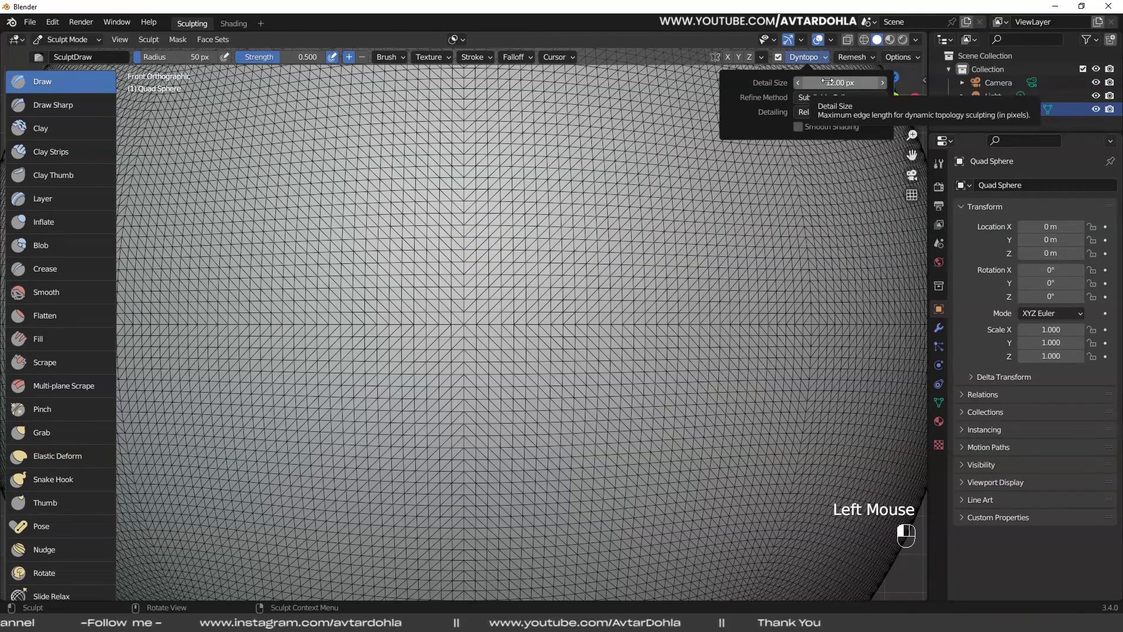
pyautogui.click(826, 82)
pyautogui.write('5')
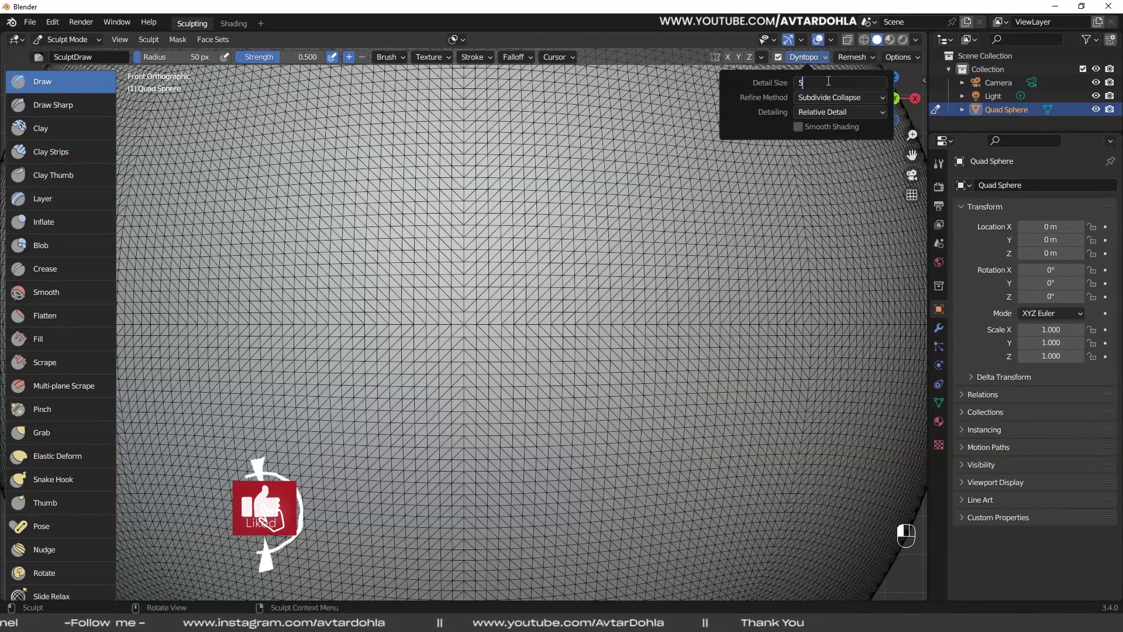
pyautogui.press('Return')
pyautogui.moveTo(360, 126)
pyautogui.mouseDown()
pyautogui.moveTo(327, 156)
pyautogui.moveTo(295, 230)
pyautogui.moveTo(307, 281)
pyautogui.moveTo(374, 356)
pyautogui.moveTo(486, 261)
pyautogui.moveTo(361, 186)
pyautogui.moveTo(374, 301)
pyautogui.moveTo(447, 272)
pyautogui.moveTo(445, 253)
pyautogui.mouseUp()
# Sculpt a small swirl on the looping ridge at close range, and undo both the swirl and the ridge.
pyautogui.scroll(2, 445, 252)
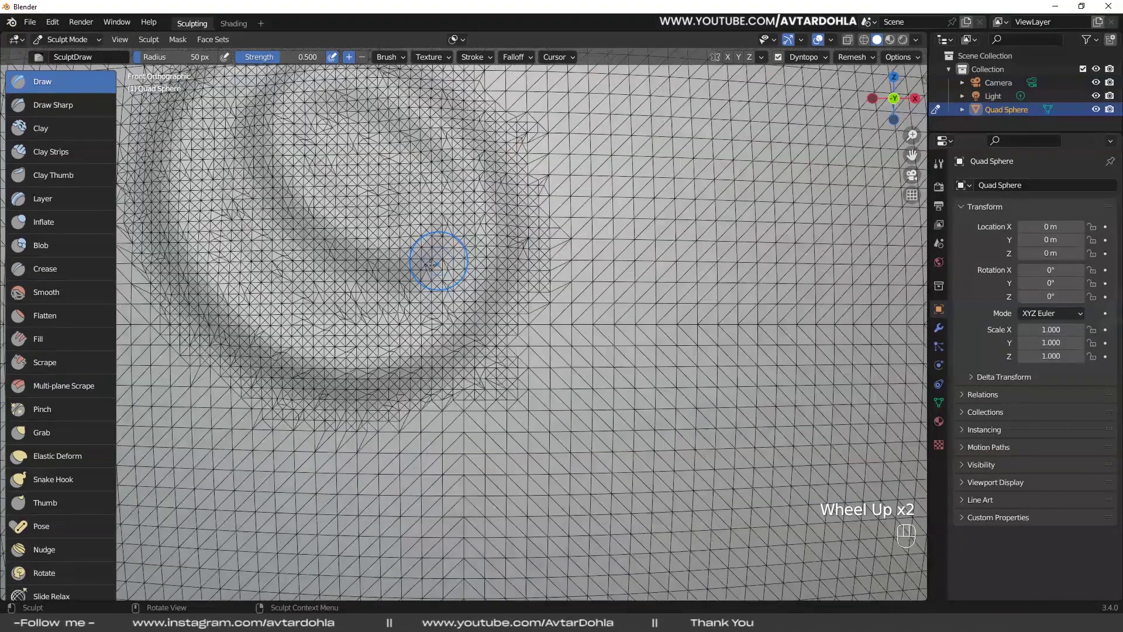
pyautogui.scroll(2, 409, 322)
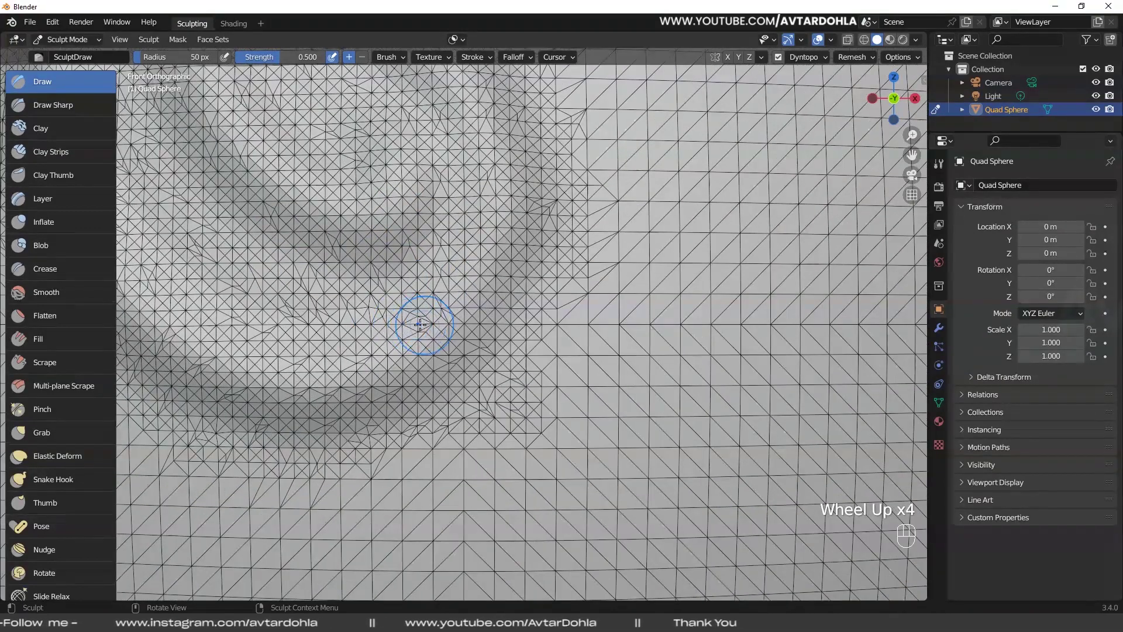
pyautogui.keyDown('shift'); pyautogui.moveTo(420, 324); pyautogui.dragTo(447, 334, button='middle'); pyautogui.keyUp('shift')
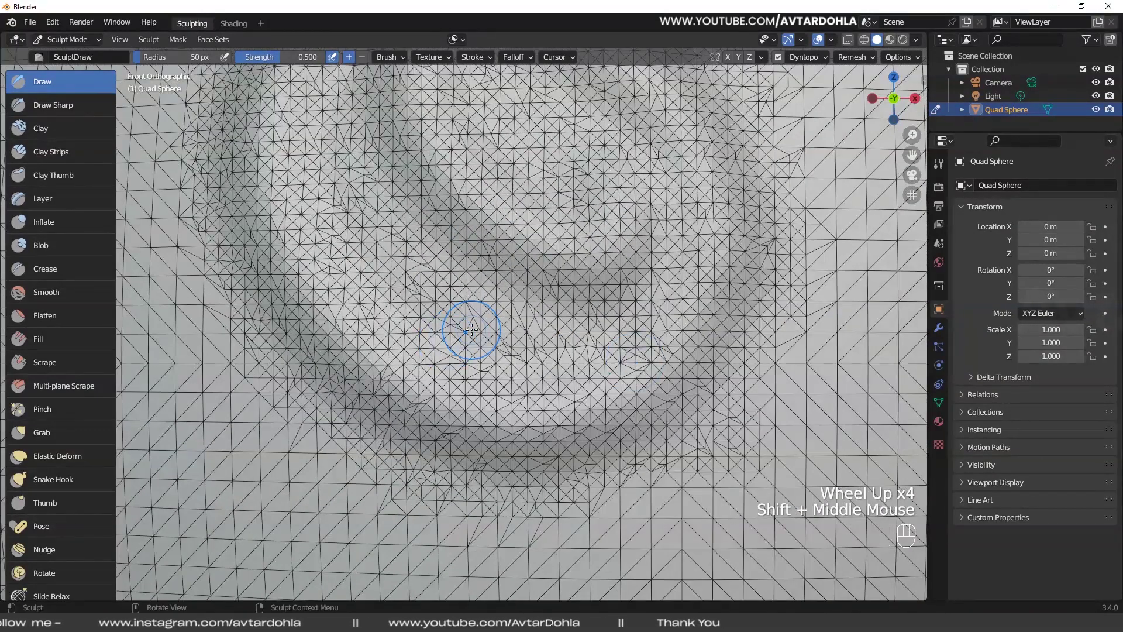
pyautogui.scroll(2, 475, 323)
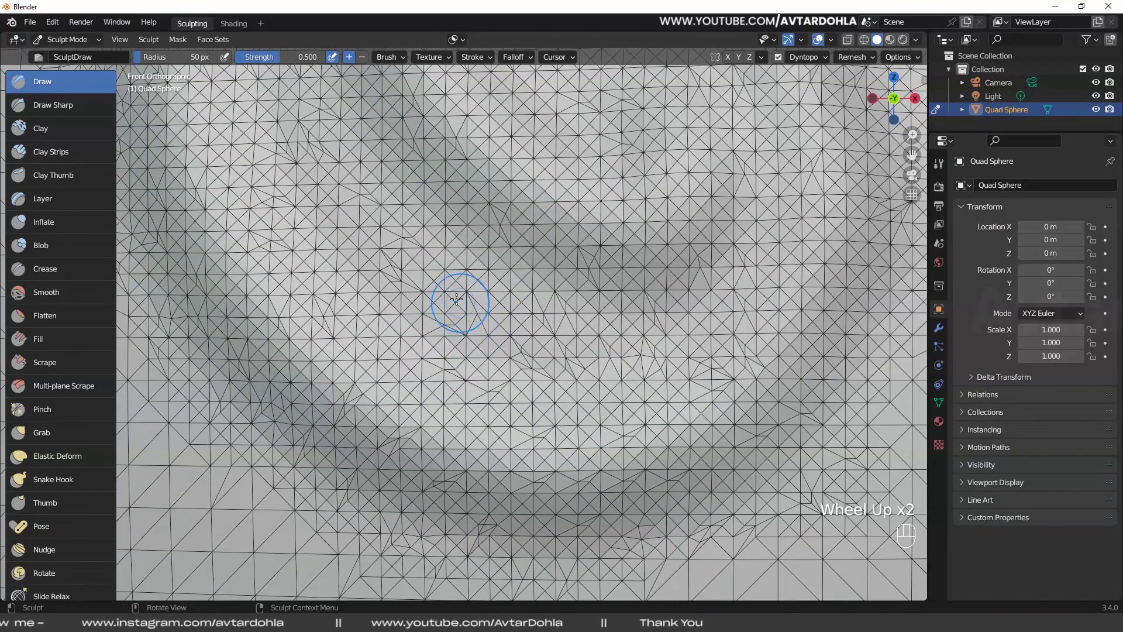
pyautogui.scroll(2, 486, 348)
pyautogui.scroll(2, 486, 348)
pyautogui.moveTo(447, 233)
pyautogui.mouseDown()
pyautogui.moveTo(444, 381)
pyautogui.moveTo(602, 351)
pyautogui.moveTo(515, 234)
pyautogui.moveTo(488, 335)
pyautogui.mouseUp()
pyautogui.moveTo(529, 285)
pyautogui.mouseDown()
pyautogui.moveTo(462, 316)
pyautogui.moveTo(460, 356)
pyautogui.moveTo(529, 281)
pyautogui.moveTo(440, 325)
pyautogui.mouseUp()
pyautogui.moveTo(486, 348)
pyautogui.mouseDown()
pyautogui.moveTo(518, 290)
pyautogui.moveTo(497, 275)
pyautogui.moveTo(454, 336)
pyautogui.moveTo(489, 340)
pyautogui.mouseUp()
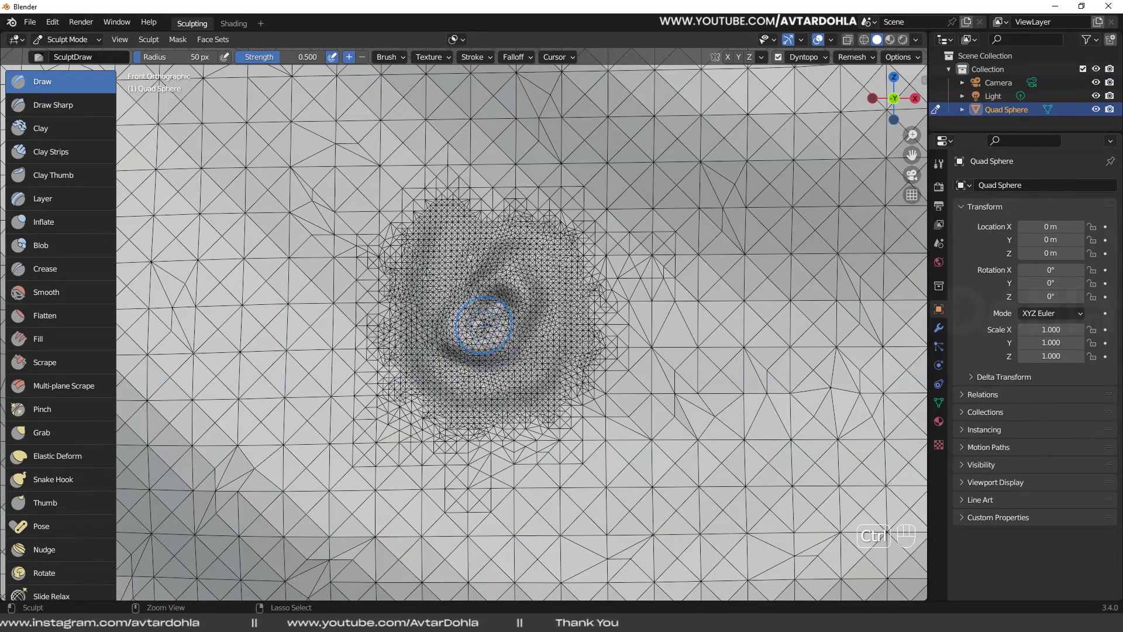
pyautogui.hotkey('ctrl', 'z')
pyautogui.hotkey('ctrl', 'z')
# Set the Dyntopo detail size to 2 px.
pyautogui.scroll(-2, 482, 322)
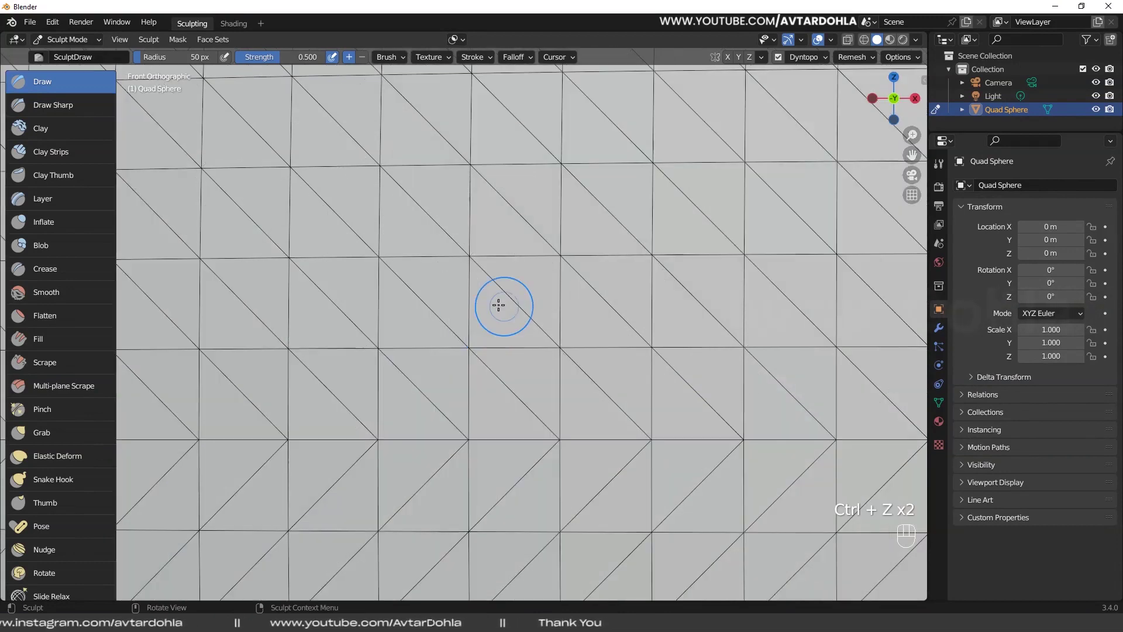
pyautogui.scroll(-3, 483, 302)
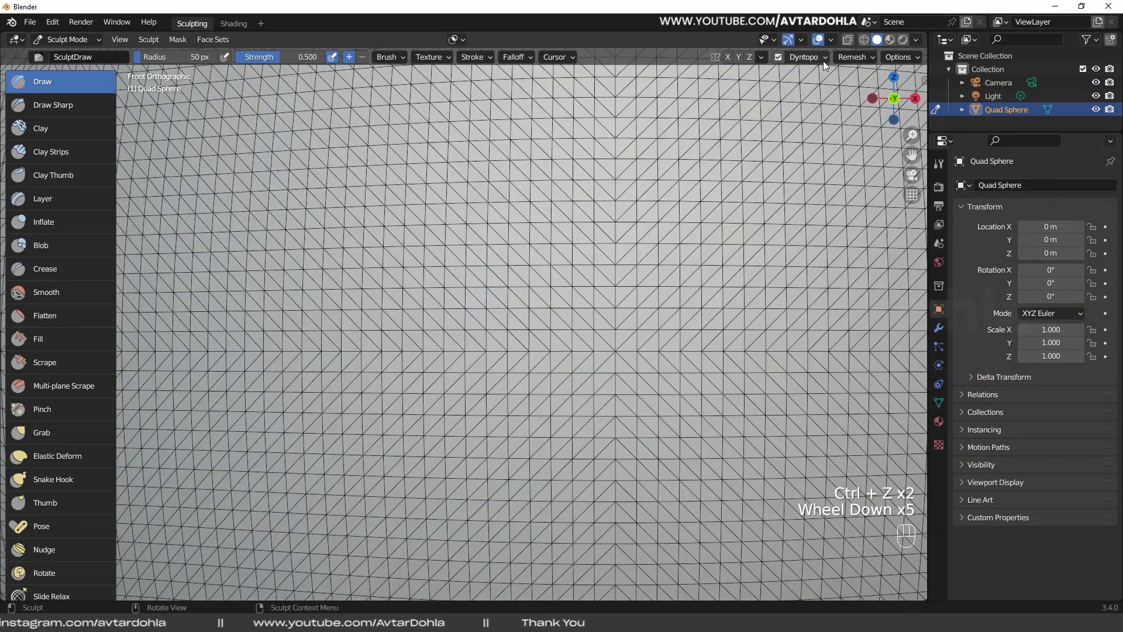
pyautogui.click(823, 59)
pyautogui.click(824, 85)
pyautogui.write('12')
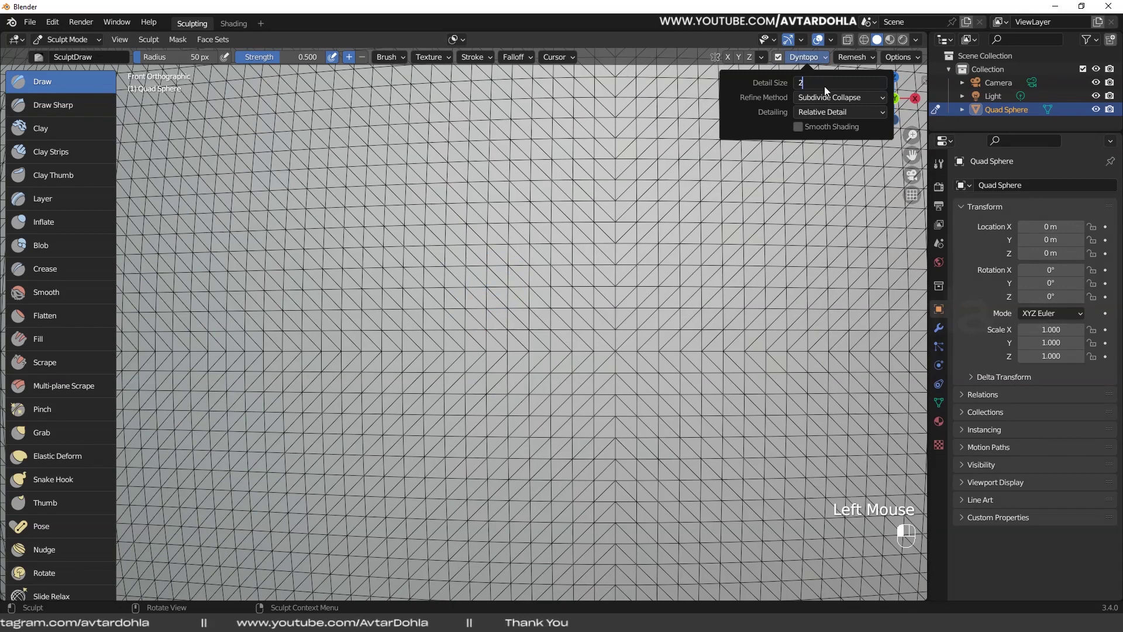
pyautogui.press('Return')
# Sculpt a large spiral ridge to the left of the sphere's front centre with the Draw brush.
pyautogui.moveTo(445, 238)
pyautogui.mouseDown()
pyautogui.moveTo(397, 275)
pyautogui.moveTo(360, 334)
pyautogui.moveTo(404, 404)
pyautogui.moveTo(486, 419)
pyautogui.moveTo(524, 399)
pyautogui.moveTo(544, 313)
pyautogui.moveTo(535, 293)
pyautogui.moveTo(509, 289)
pyautogui.moveTo(509, 170)
pyautogui.moveTo(491, 146)
pyautogui.moveTo(427, 126)
pyautogui.moveTo(374, 120)
pyautogui.moveTo(316, 143)
pyautogui.moveTo(237, 257)
pyautogui.moveTo(231, 295)
pyautogui.moveTo(247, 340)
pyautogui.mouseUp()
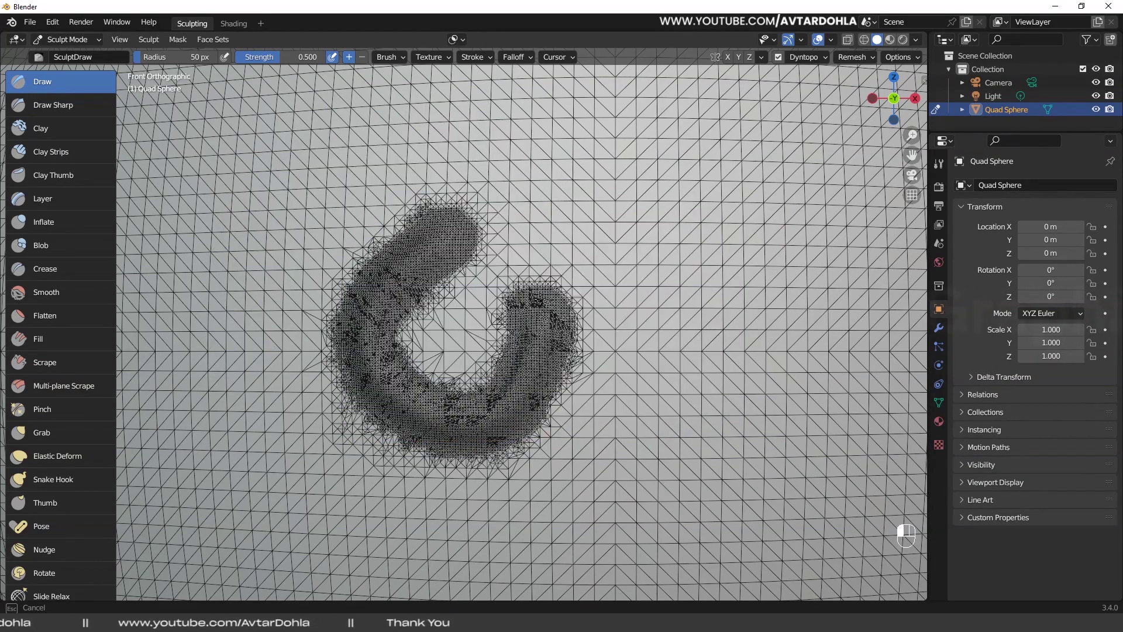
pyautogui.moveTo(548, 287)
pyautogui.mouseDown()
pyautogui.moveTo(497, 140)
pyautogui.moveTo(468, 128)
pyautogui.moveTo(403, 153)
pyautogui.moveTo(328, 161)
pyautogui.moveTo(263, 228)
pyautogui.moveTo(248, 357)
pyautogui.mouseUp()
pyautogui.moveTo(259, 399); pyautogui.dragTo(287, 454)
pyautogui.click(822, 58)
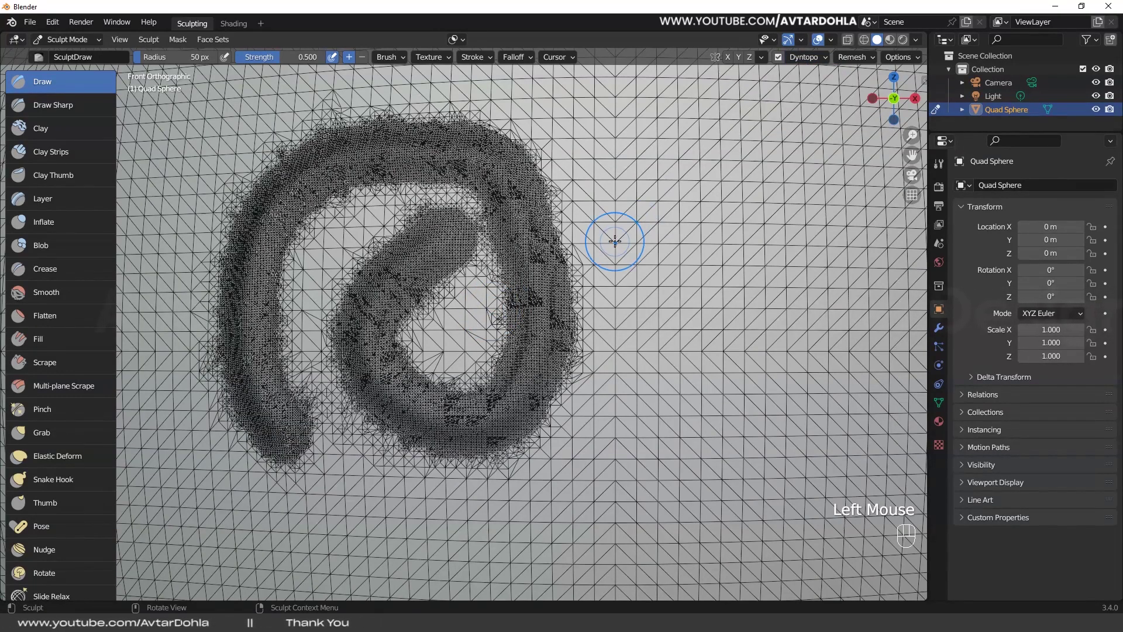
# Sculpt a tiny open loop on the right-hand band of the spiral ridge while working at very close range.
pyautogui.scroll(5, 480, 300)
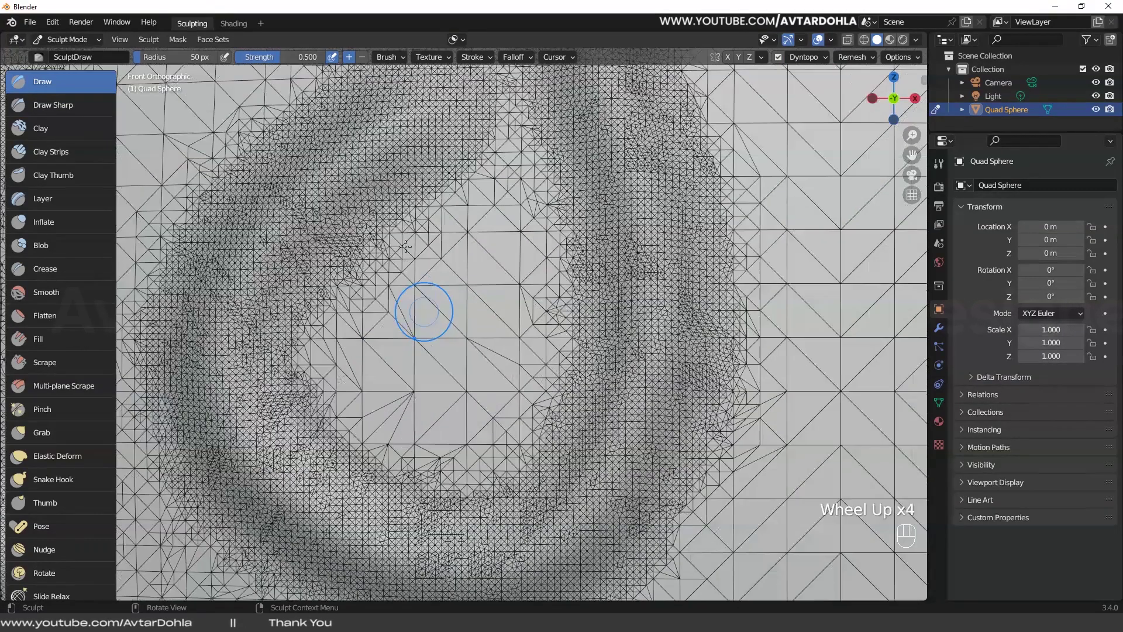
pyautogui.scroll(1, 713, 318)
pyautogui.keyDown('shift'); pyautogui.scroll(2, 644, 304); pyautogui.keyUp('shift')
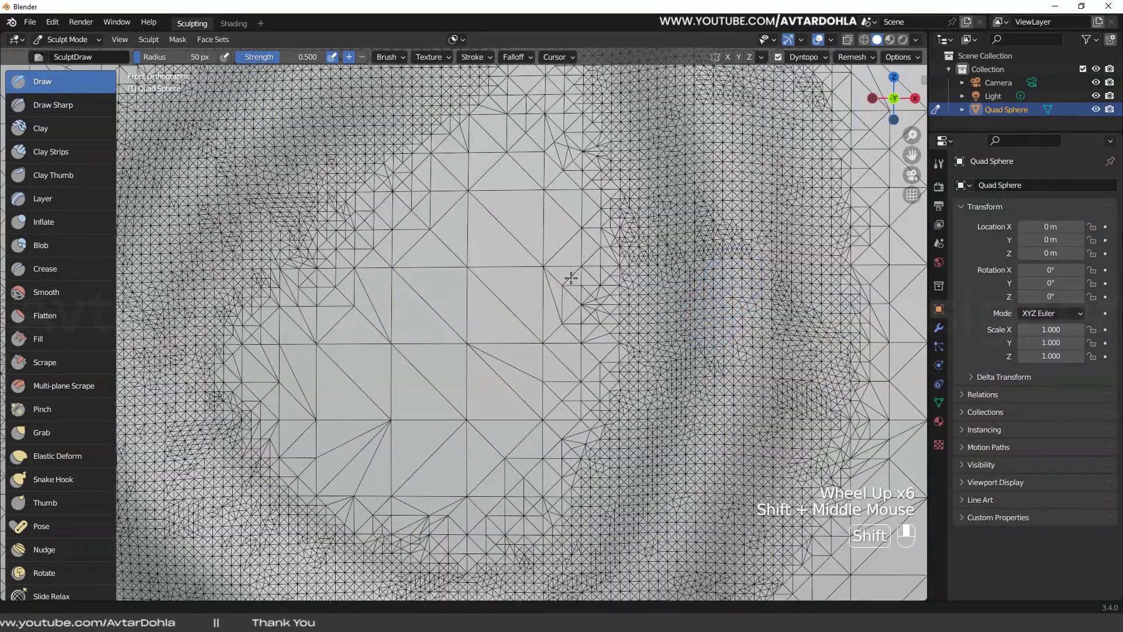
pyautogui.scroll(1, 527, 281)
pyautogui.scroll(7, 528, 281)
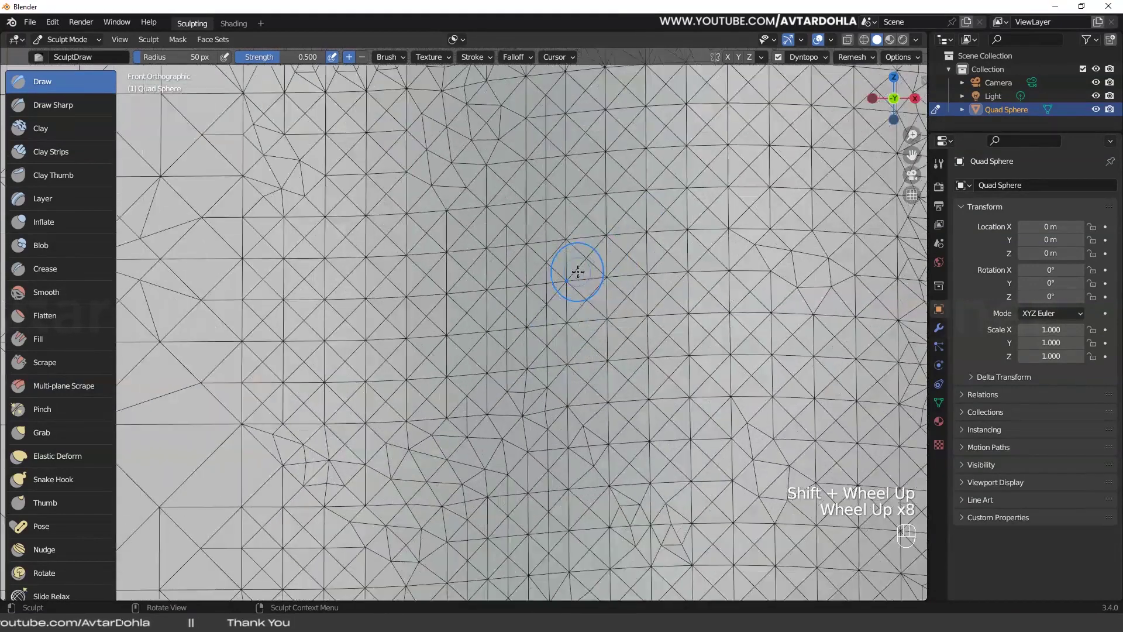
pyautogui.moveTo(615, 167)
pyautogui.mouseDown()
pyautogui.moveTo(486, 287)
pyautogui.moveTo(513, 374)
pyautogui.moveTo(535, 386)
pyautogui.mouseUp()
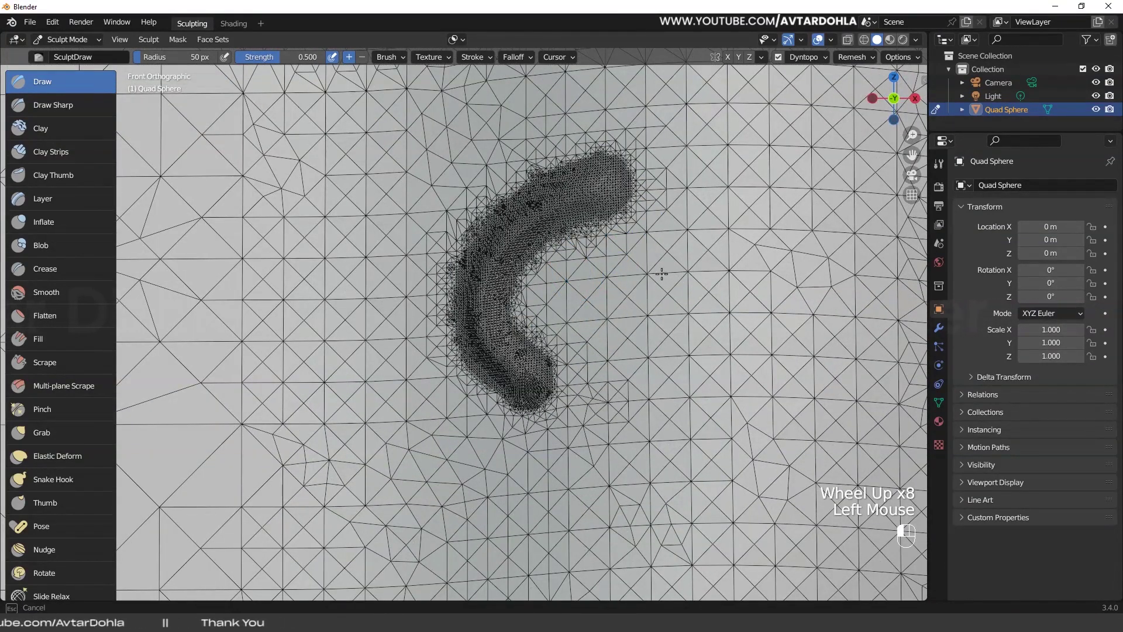
pyautogui.moveTo(662, 273); pyautogui.dragTo(658, 273)
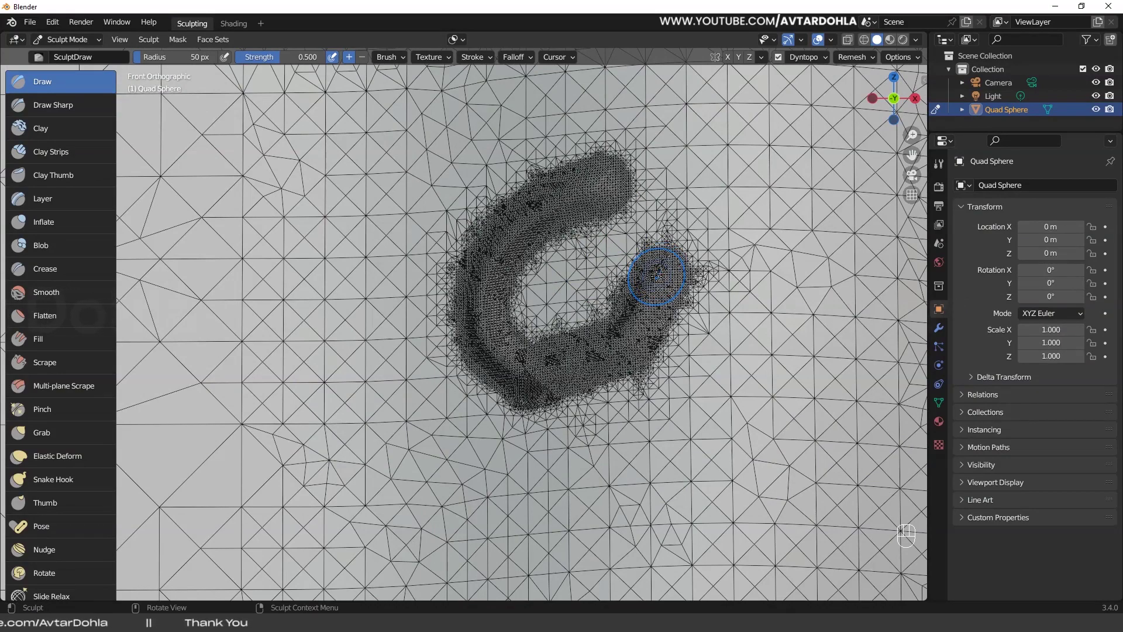
# Compare the mesh density of the tiny loop with the surrounding spiral from different distances, also checking the vertices in Edit Mode.
pyautogui.scroll(-10, 656, 275)
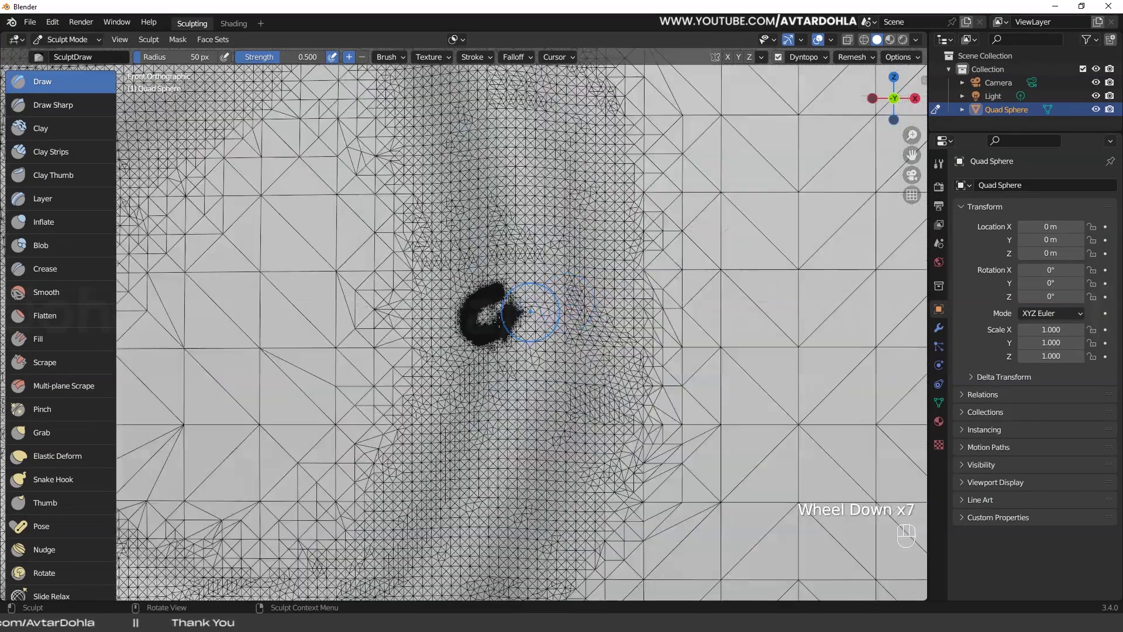
pyautogui.keyDown('shift'); pyautogui.moveTo(501, 314); pyautogui.dragTo(523, 307, button='middle'); pyautogui.keyUp('shift')
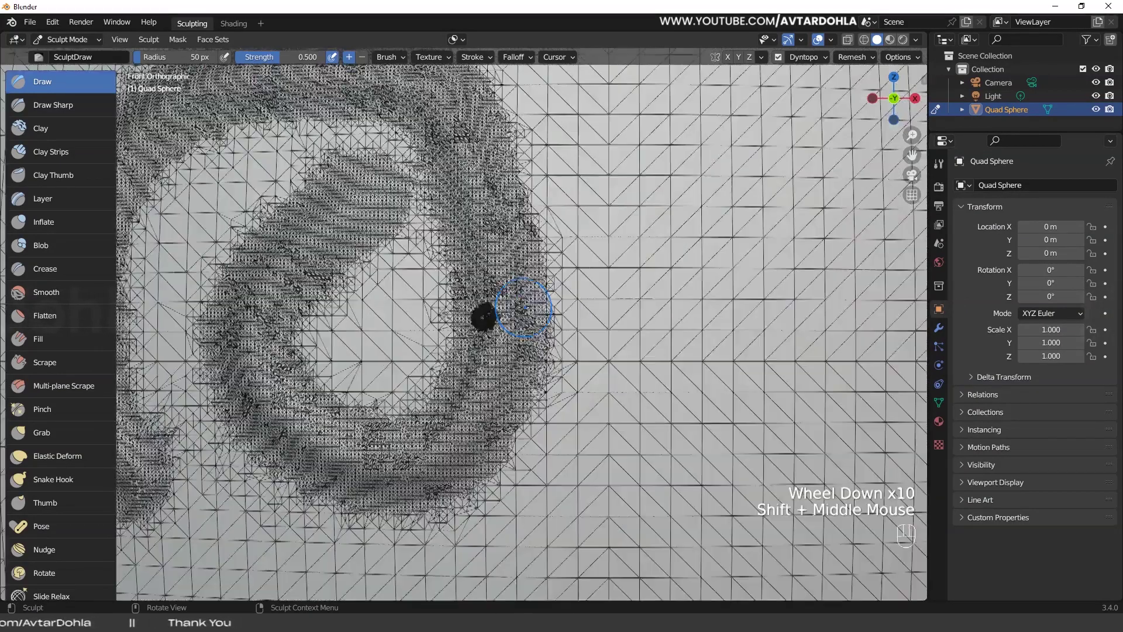
pyautogui.scroll(-2, 524, 308)
pyautogui.scroll(-2, 524, 307)
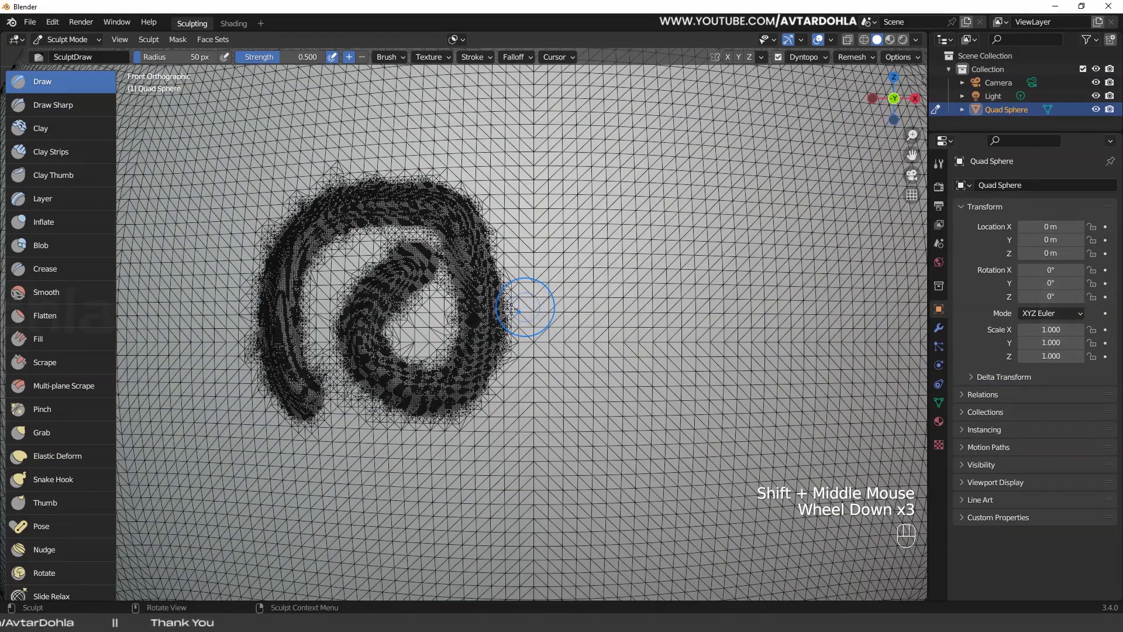
pyautogui.scroll(2, 463, 302)
pyautogui.scroll(1, 468, 303)
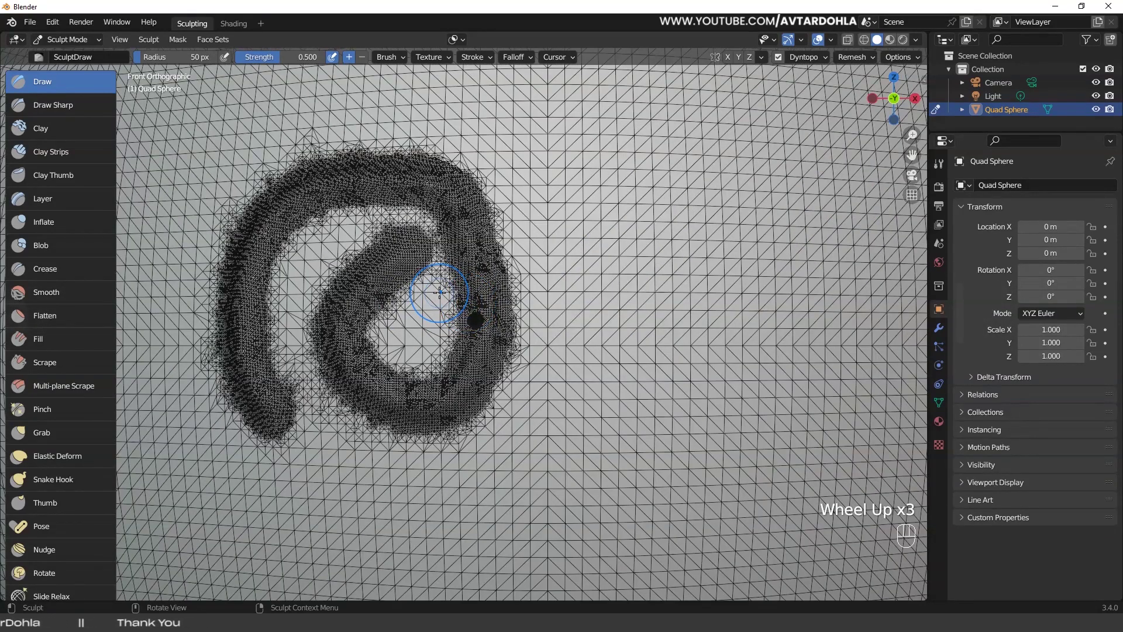
pyautogui.press('Tab')
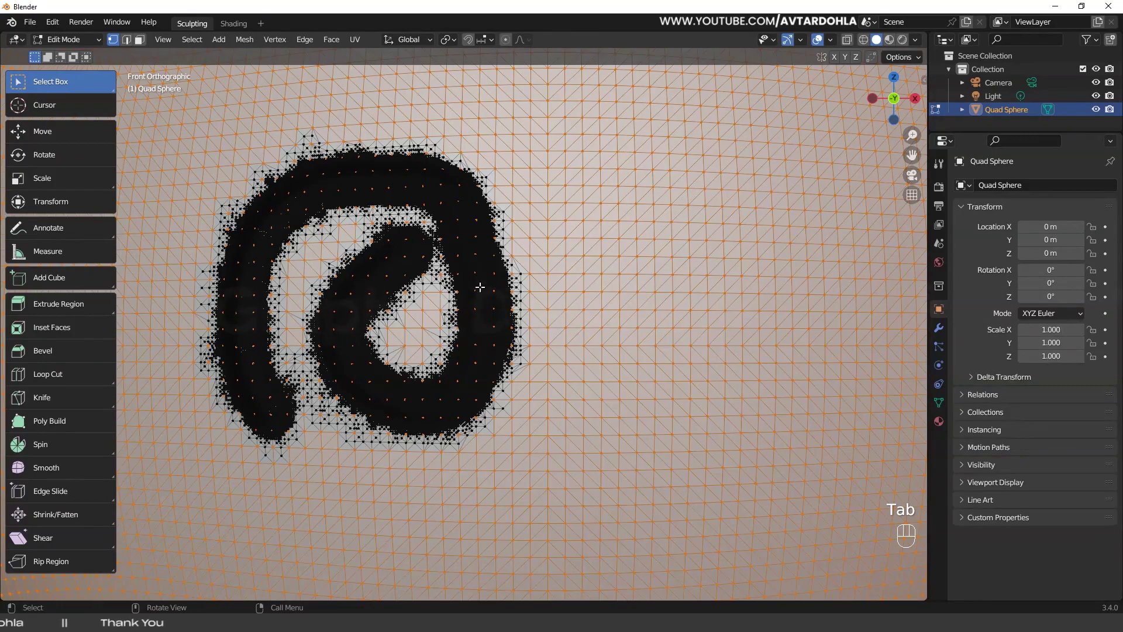
pyautogui.scroll(4, 480, 287)
pyautogui.scroll(3, 519, 302)
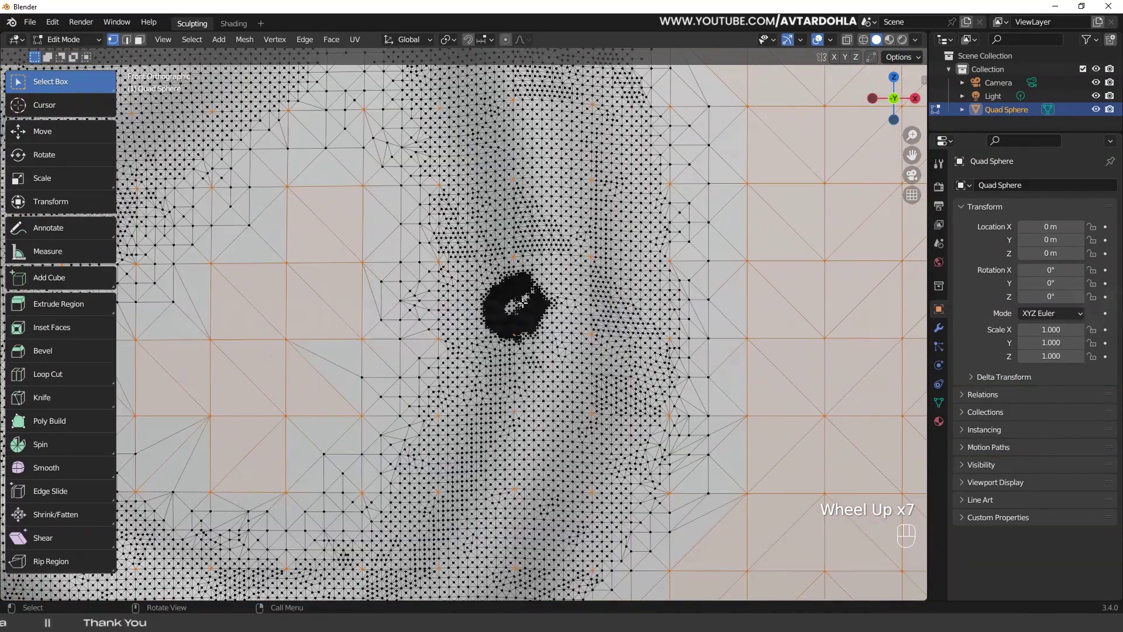
pyautogui.scroll(-4, 526, 307)
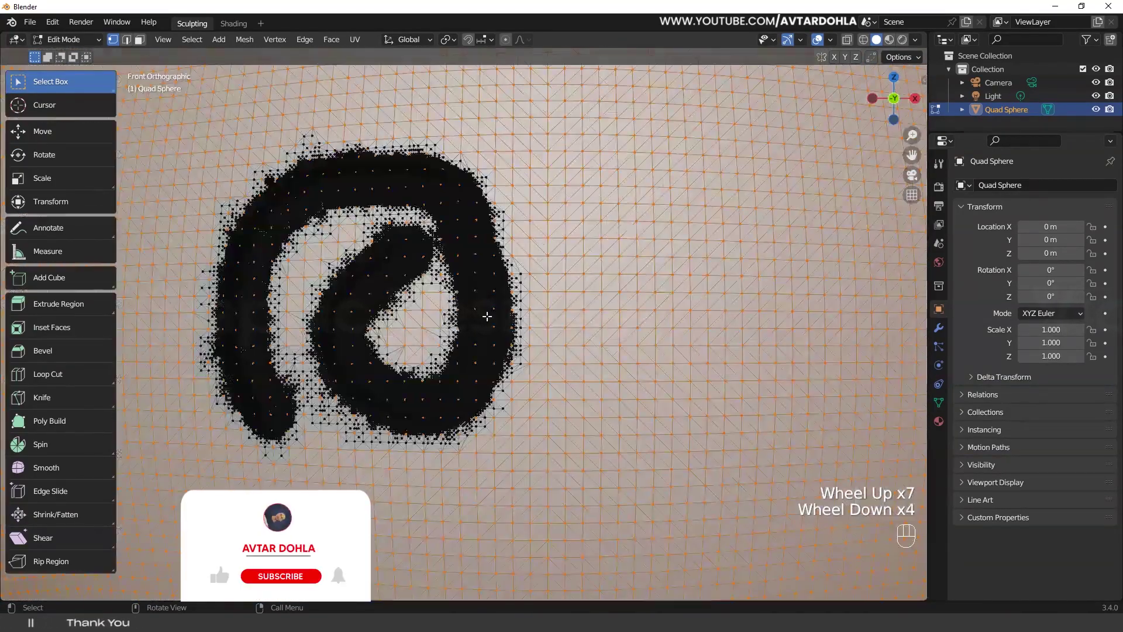
# Undo the switch to Edit Mode, the tiny loop and the large spiral ridge.
pyautogui.hotkey('ctrl', 'z')
pyautogui.hotkey('ctrl', 'z')
pyautogui.hotkey('ctrl', 'z')
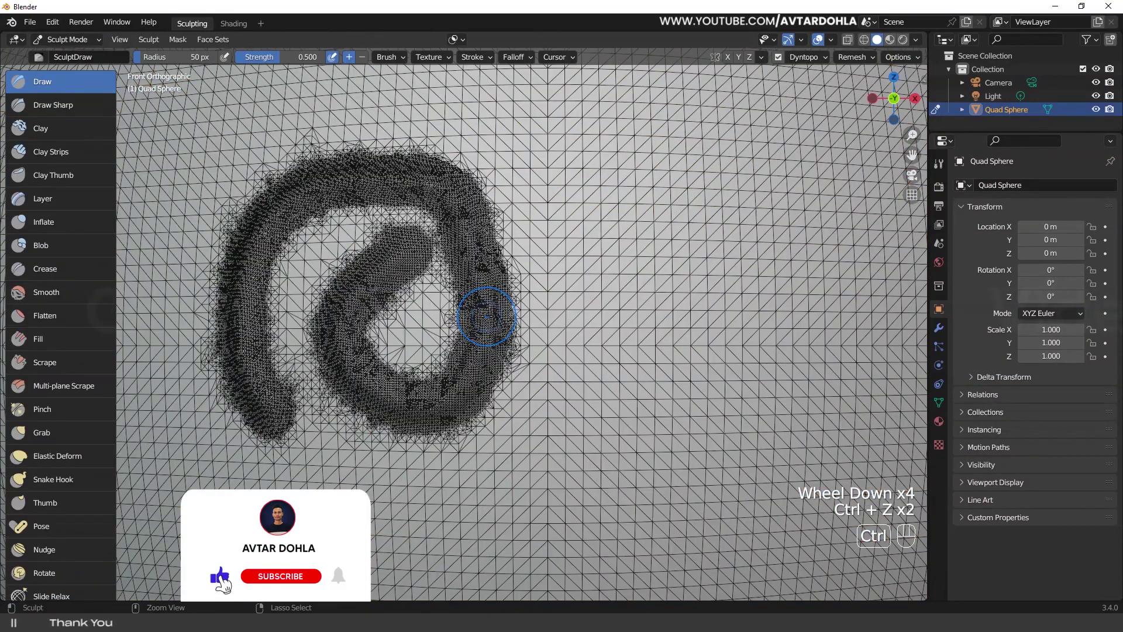
# Set the Dyntopo detail size to 4 px.
pyautogui.scroll(-2, 486, 316)
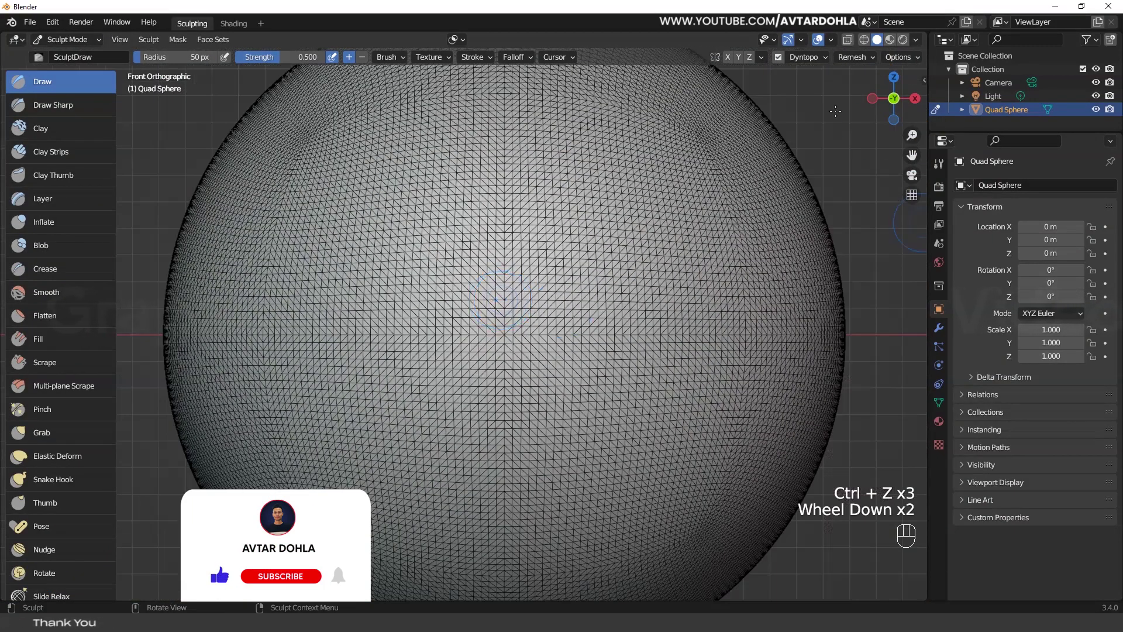
pyautogui.click(826, 56)
pyautogui.click(821, 82)
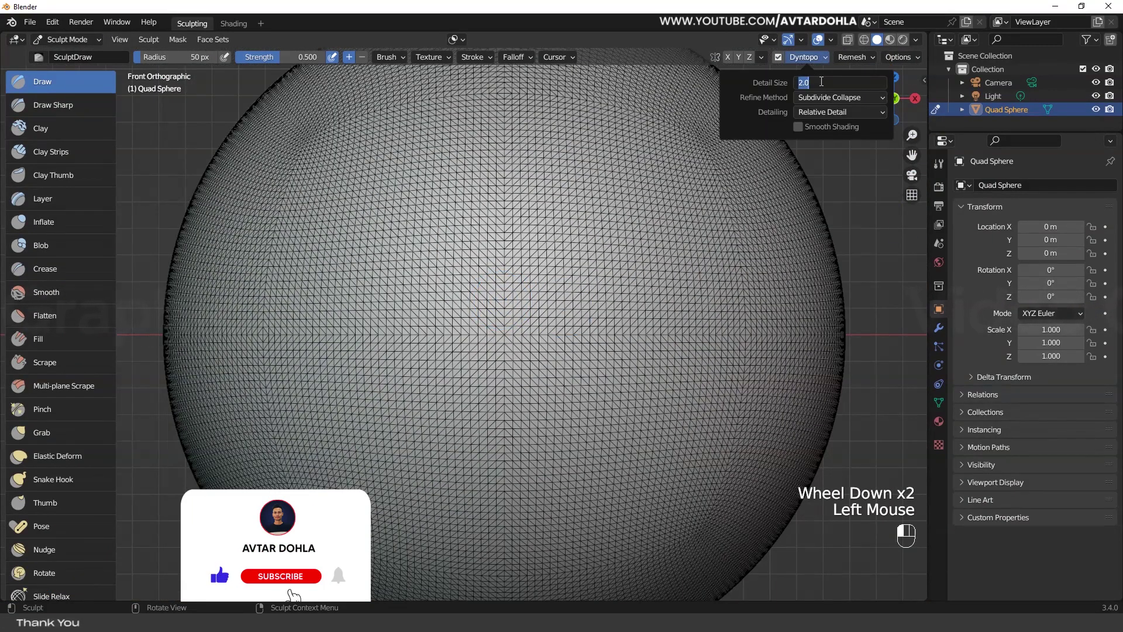
pyautogui.write('4')
pyautogui.press('Return')
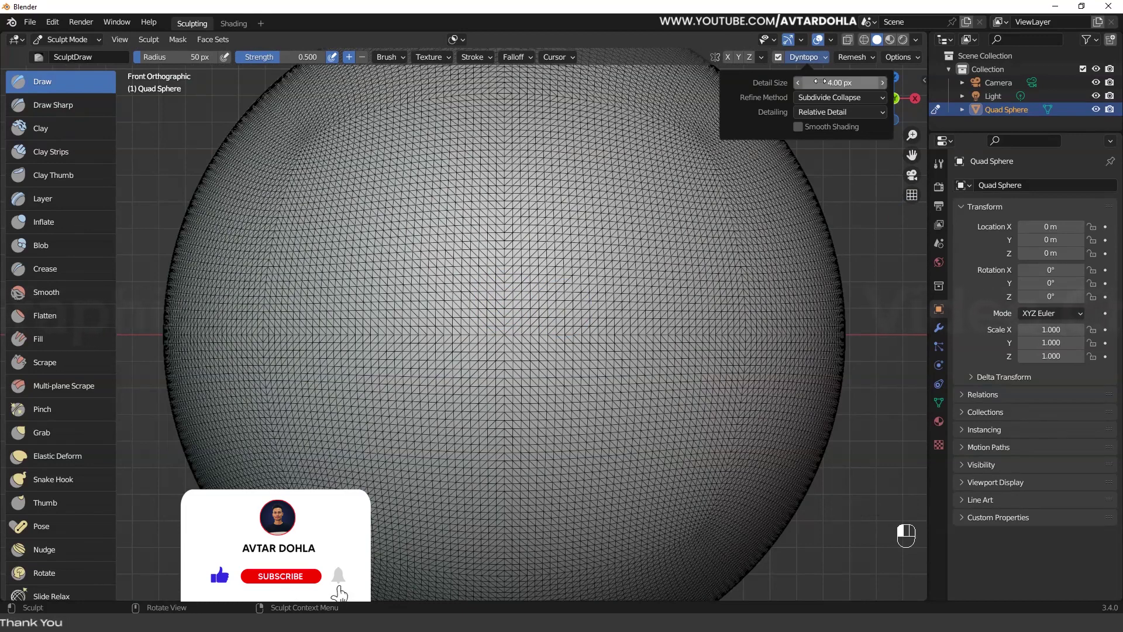
# Sculpt a Draw stroke near the sphere's front centre, undo it, and return to a front view of the whole sphere.
pyautogui.scroll(4, 468, 263)
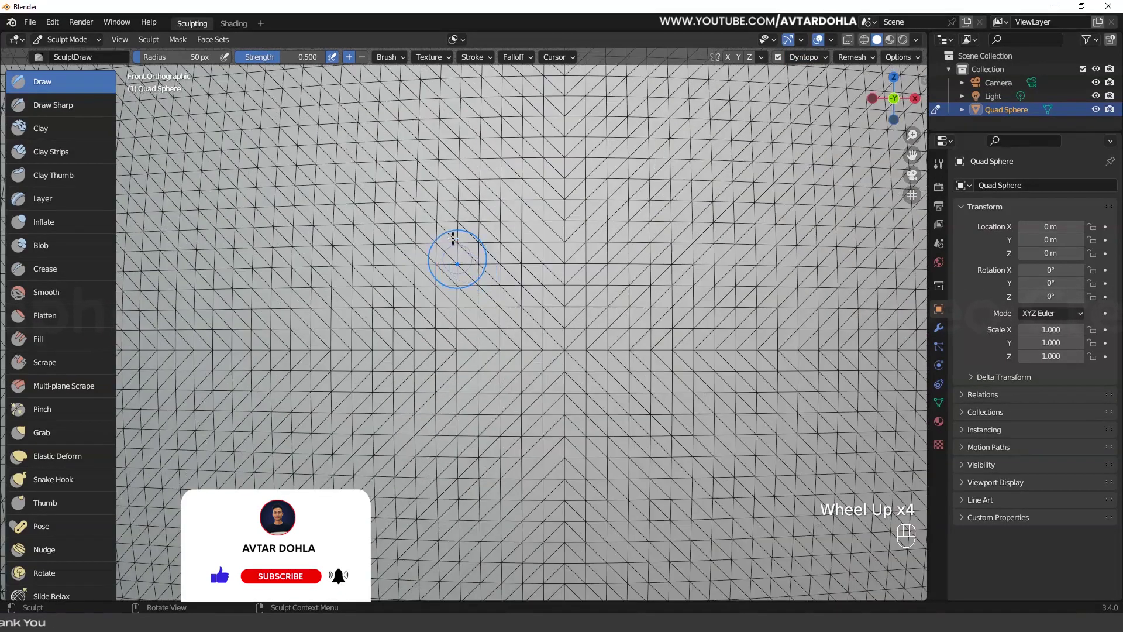
pyautogui.moveTo(462, 223)
pyautogui.mouseDown()
pyautogui.moveTo(395, 281)
pyautogui.moveTo(450, 342)
pyautogui.moveTo(534, 357)
pyautogui.mouseUp()
pyautogui.hotkey('ctrl', 'z')
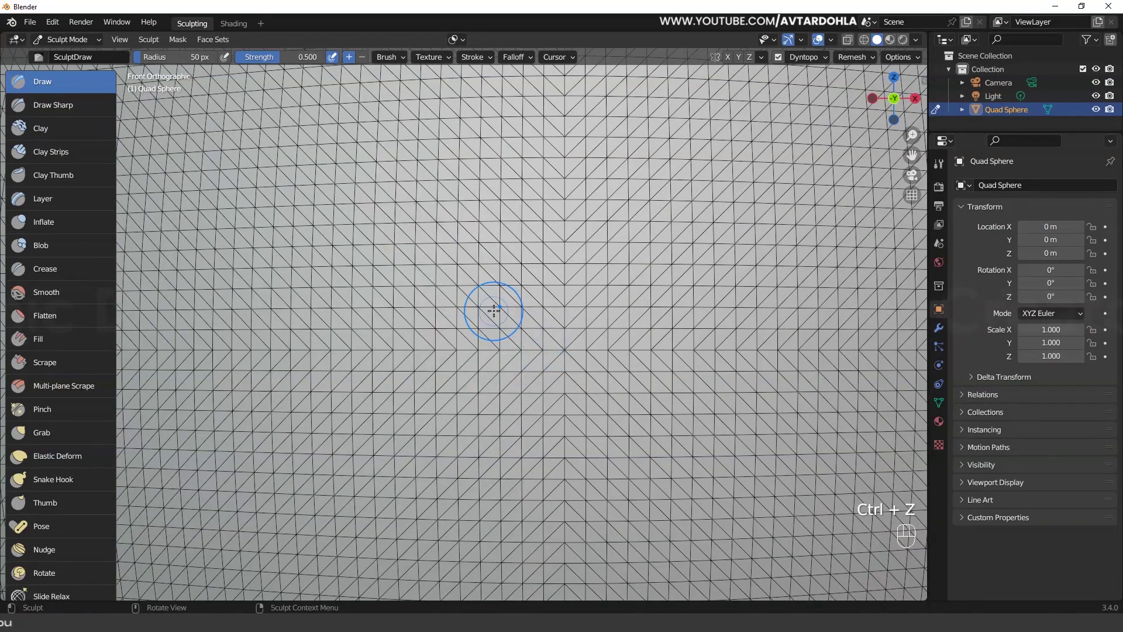
pyautogui.scroll(-2, 494, 311)
pyautogui.press('KP_1')
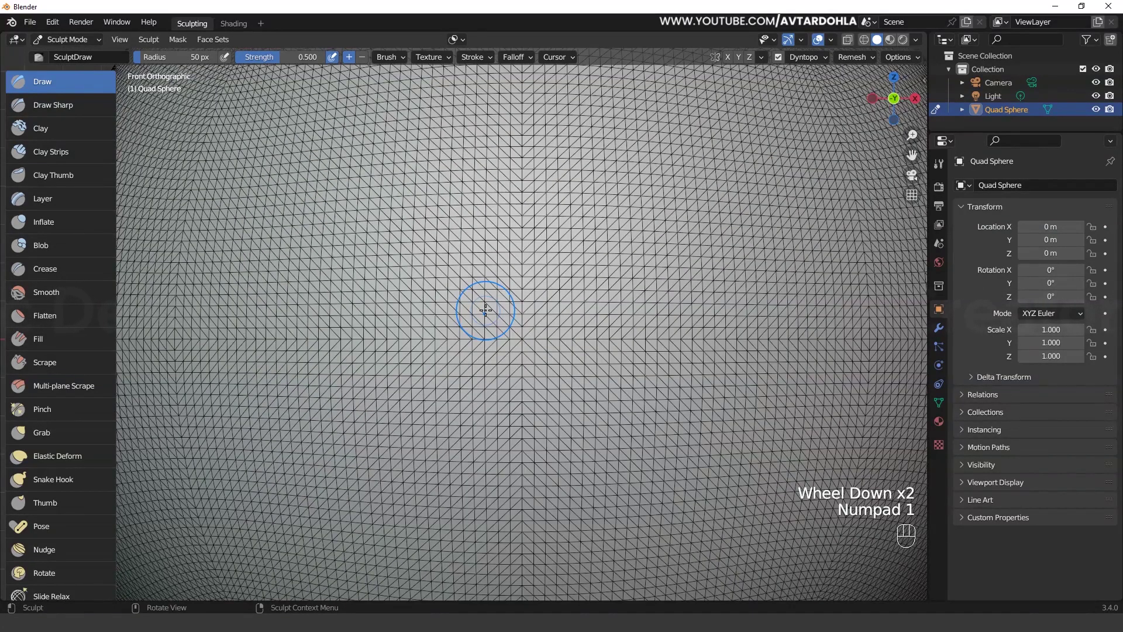
pyautogui.scroll(-2, 457, 314)
pyautogui.scroll(3, 369, 302)
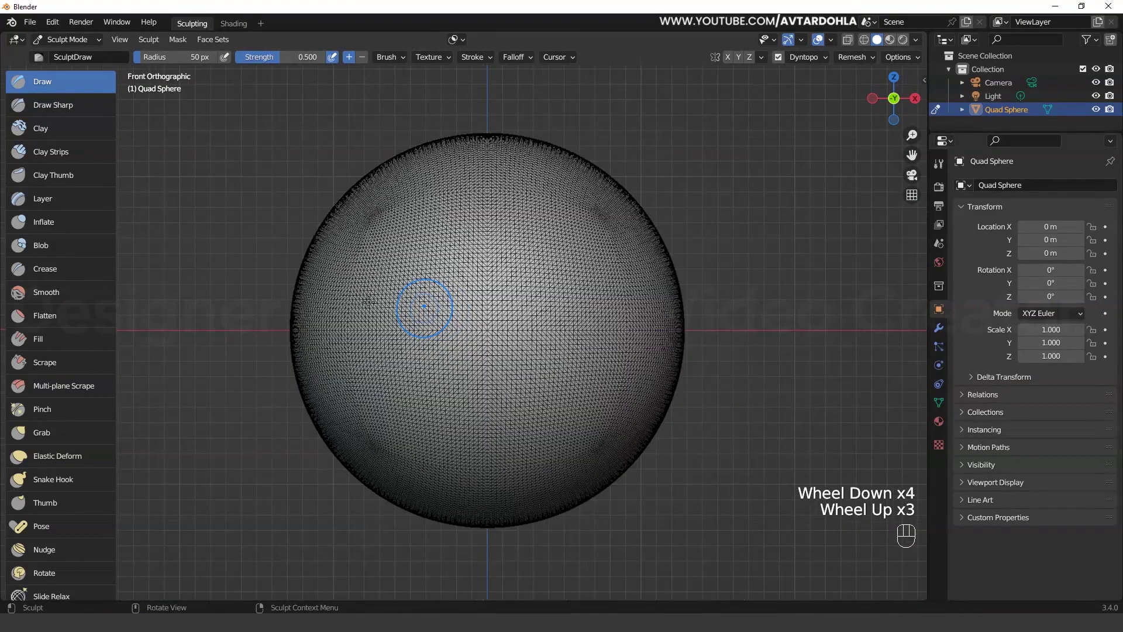
# Turn off the wireframe overlay so the sphere shows as a smooth surface.
pyautogui.click(805, 39)
pyautogui.click(828, 38)
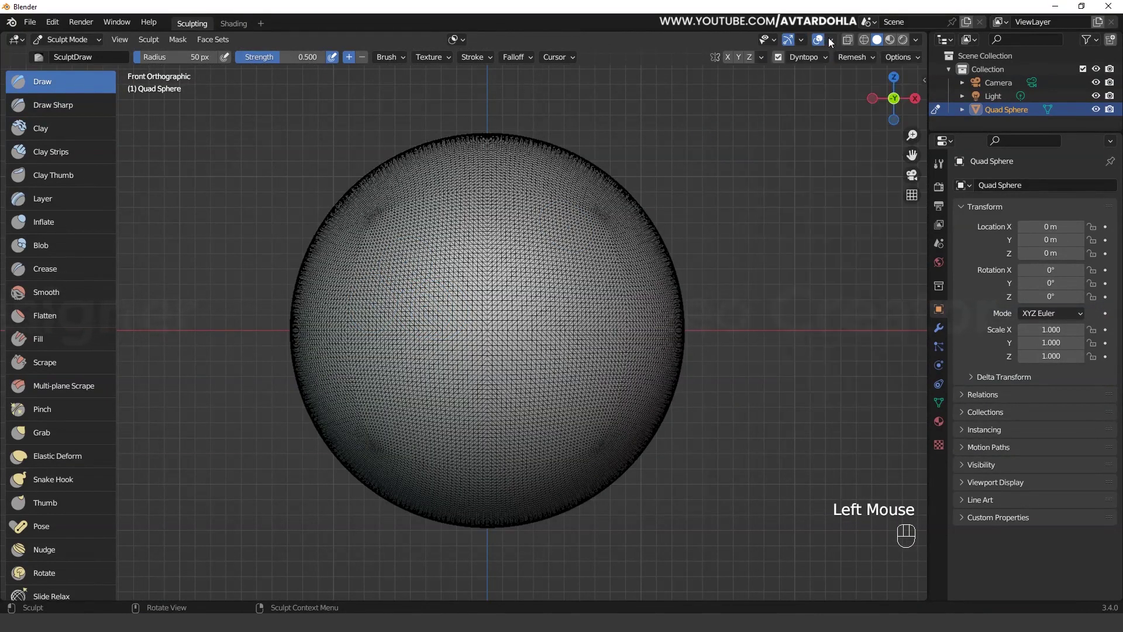
pyautogui.click(829, 37)
pyautogui.click(748, 261)
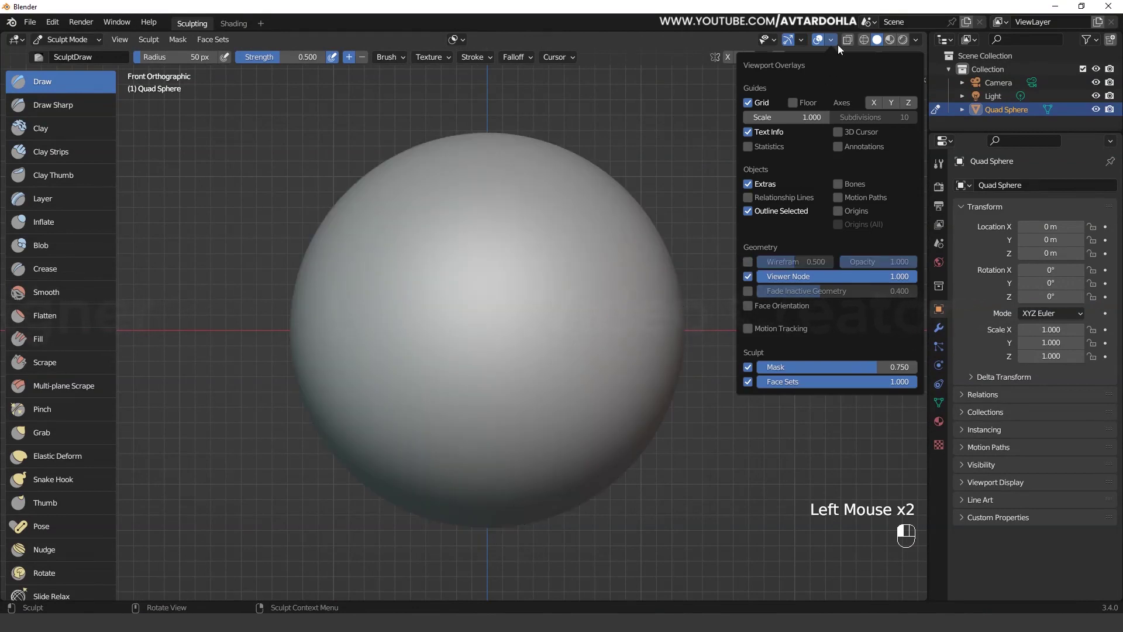
# Activate the Snake Hook brush and frame the sphere in front view for sculpting.
pyautogui.click(57, 482)
pyautogui.scroll(1, 530, 316)
pyautogui.press('KP_1')
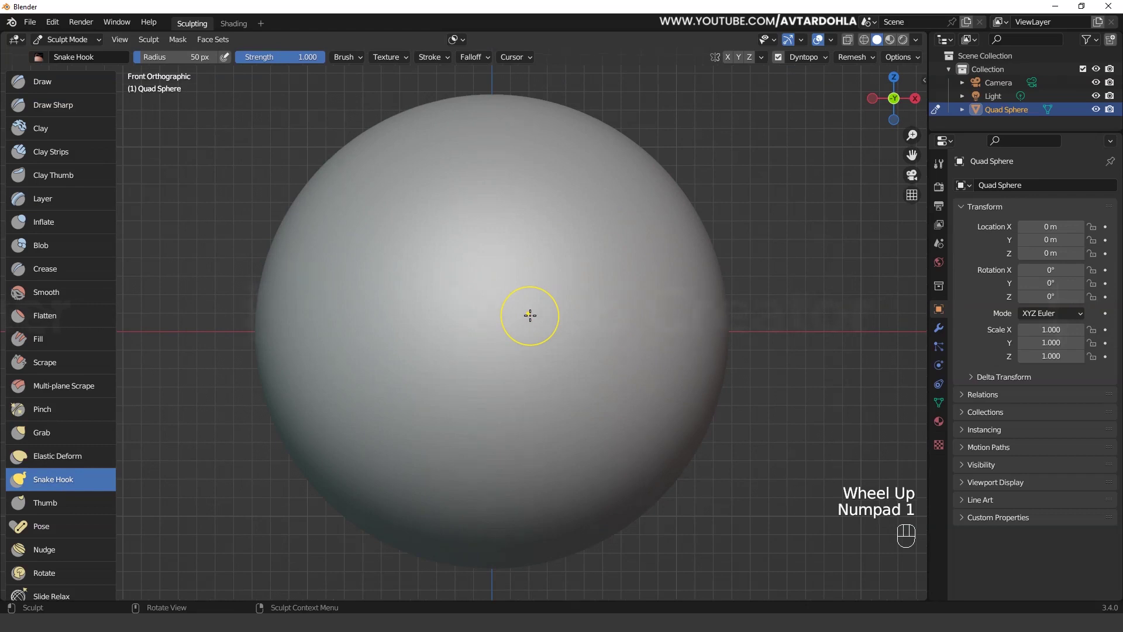
# Turn on X-axis symmetry for sculpting and check the Dyntopo detail size setting.
pyautogui.click(727, 58)
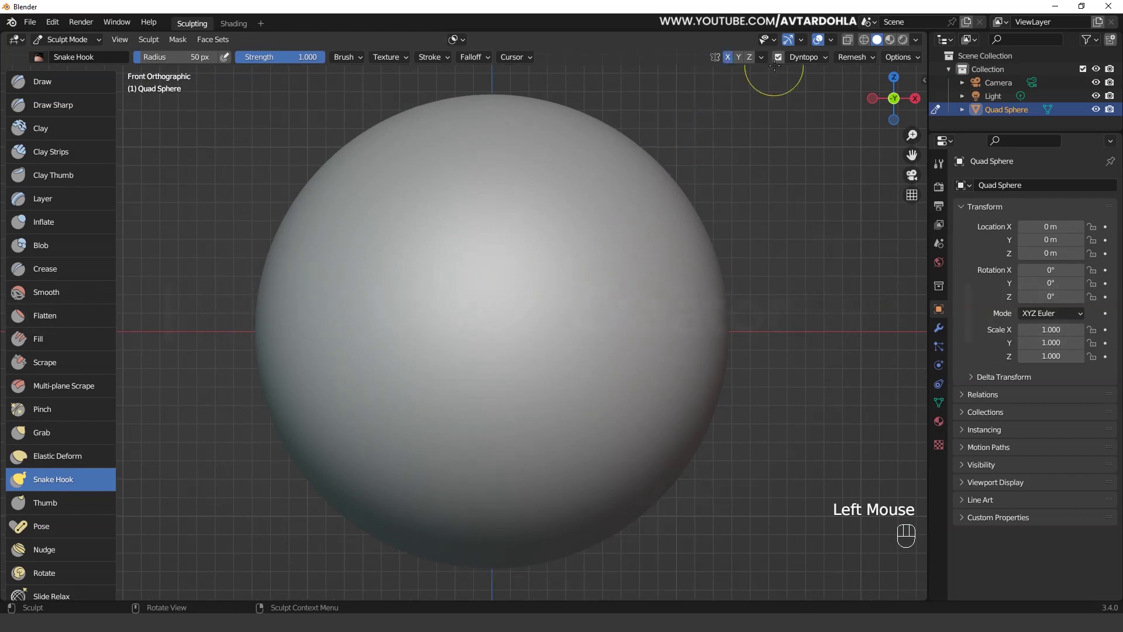
pyautogui.click(822, 57)
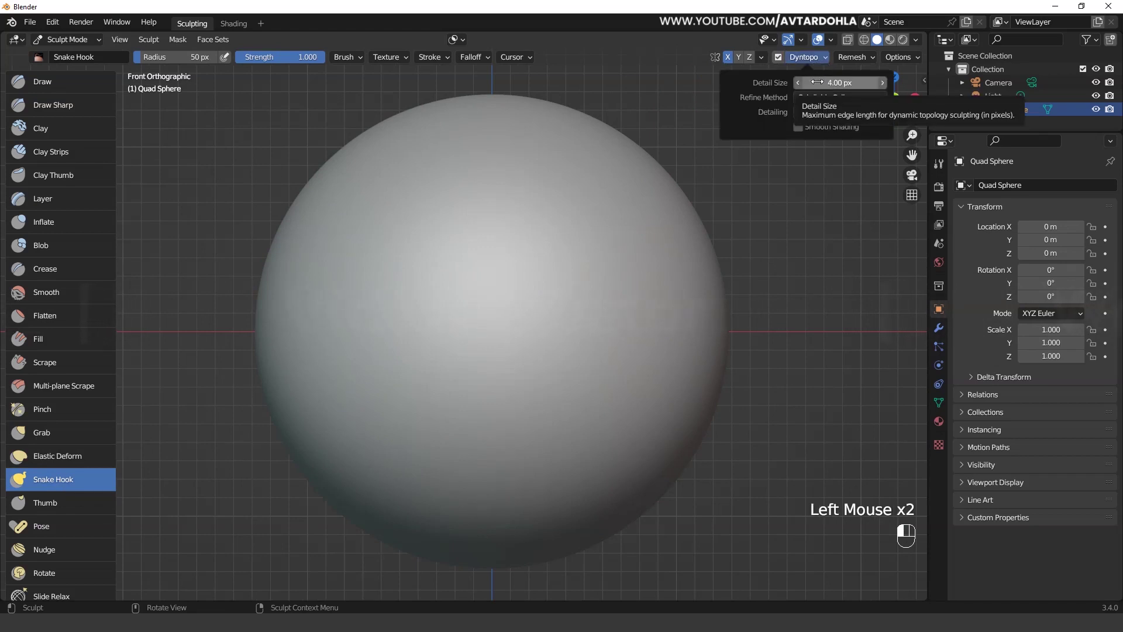
pyautogui.click(822, 61)
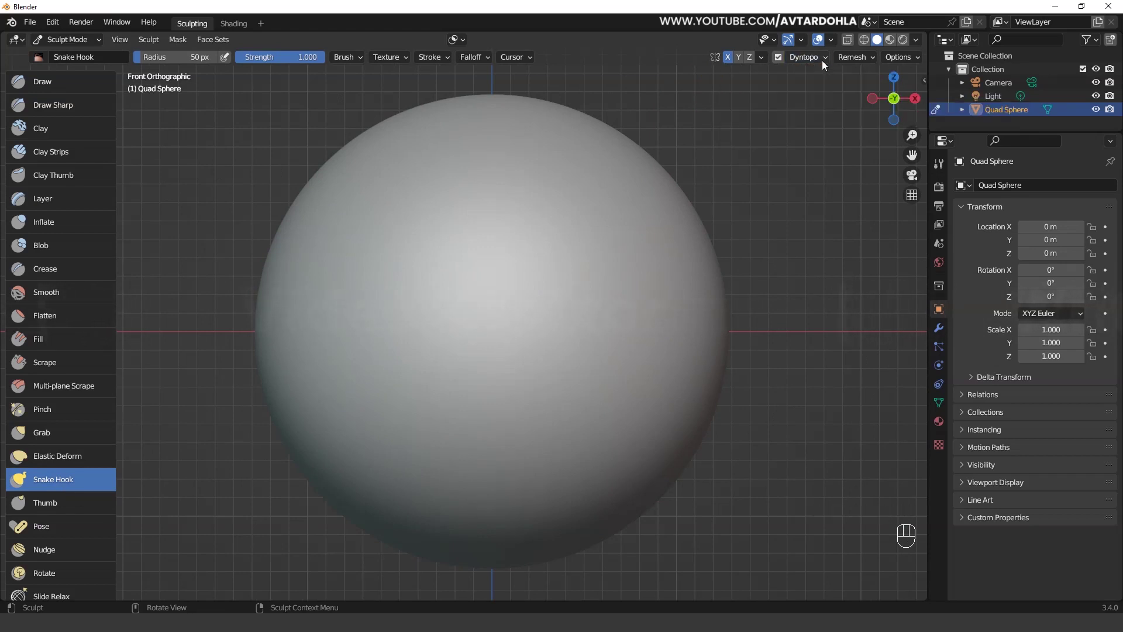
# Set the Snake Hook radius to 97 px and pull a pair of mirrored, inward-curling horns from the sphere's upper sides.
pyautogui.scroll(-3, 297, 235)
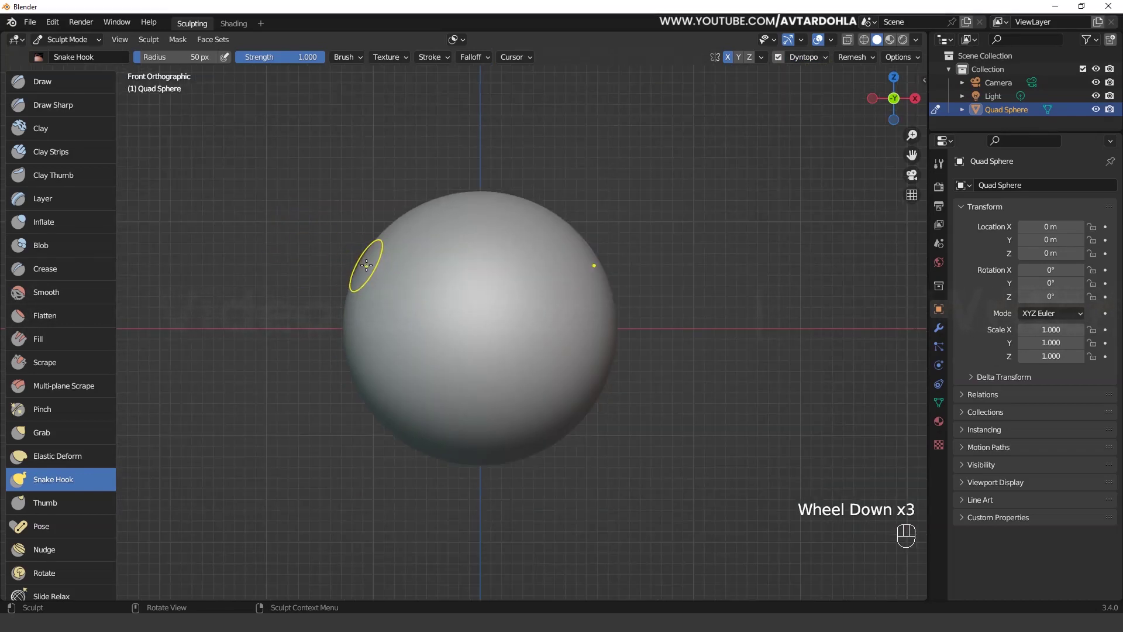
pyautogui.press('f')
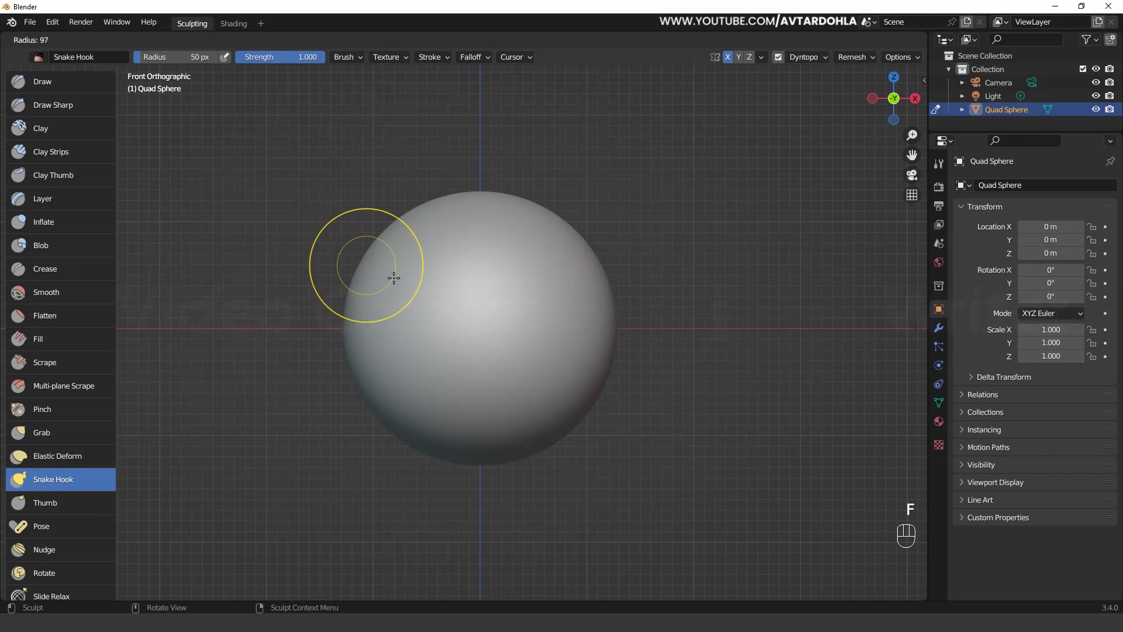
pyautogui.click(393, 278)
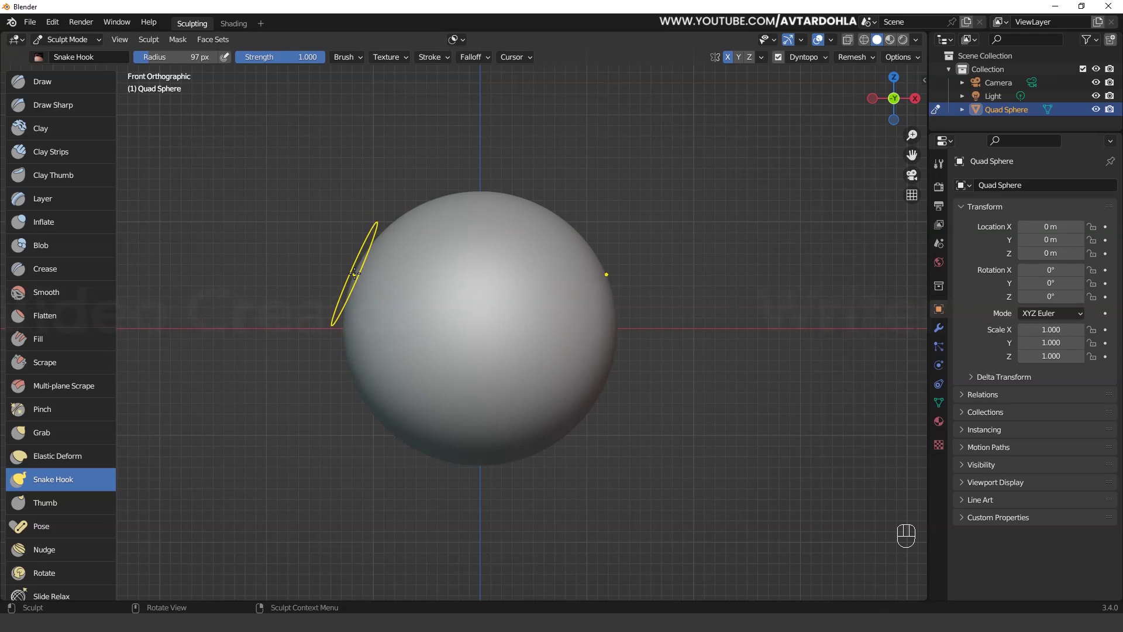
pyautogui.moveTo(355, 274)
pyautogui.mouseDown()
pyautogui.moveTo(300, 233)
pyautogui.moveTo(278, 188)
pyautogui.moveTo(273, 133)
pyautogui.moveTo(294, 115)
pyautogui.moveTo(333, 111)
pyautogui.moveTo(382, 133)
pyautogui.mouseUp()
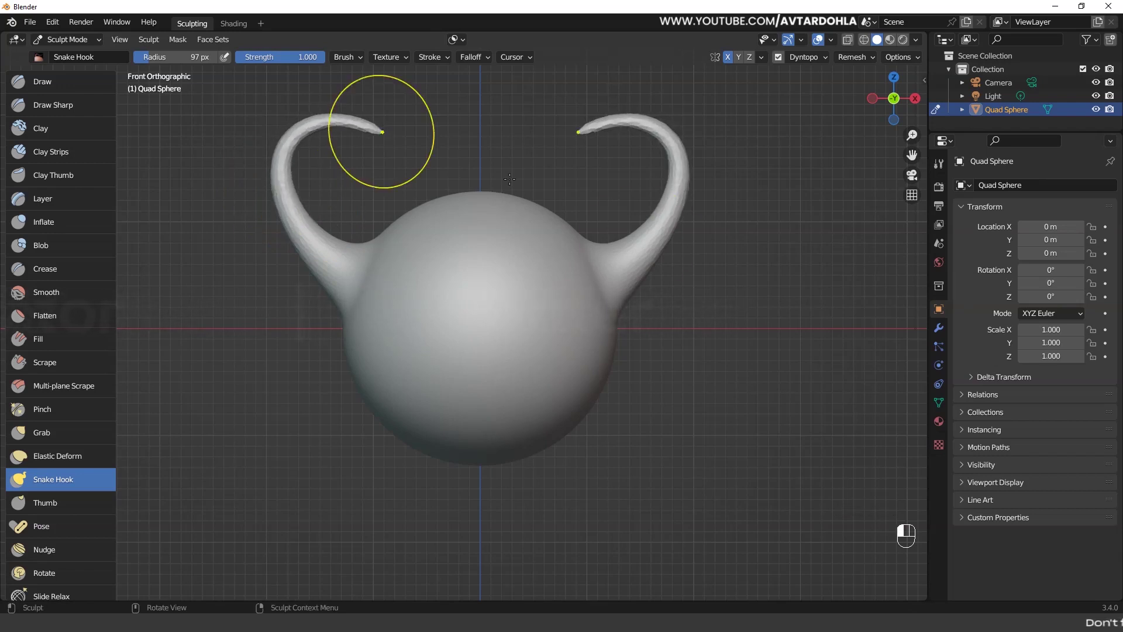
# Examine the mesh density of the horns and sphere in Edit Mode from several angles, then return to Sculpt Mode in front view.
pyautogui.press('Tab')
pyautogui.scroll(2, 407, 263)
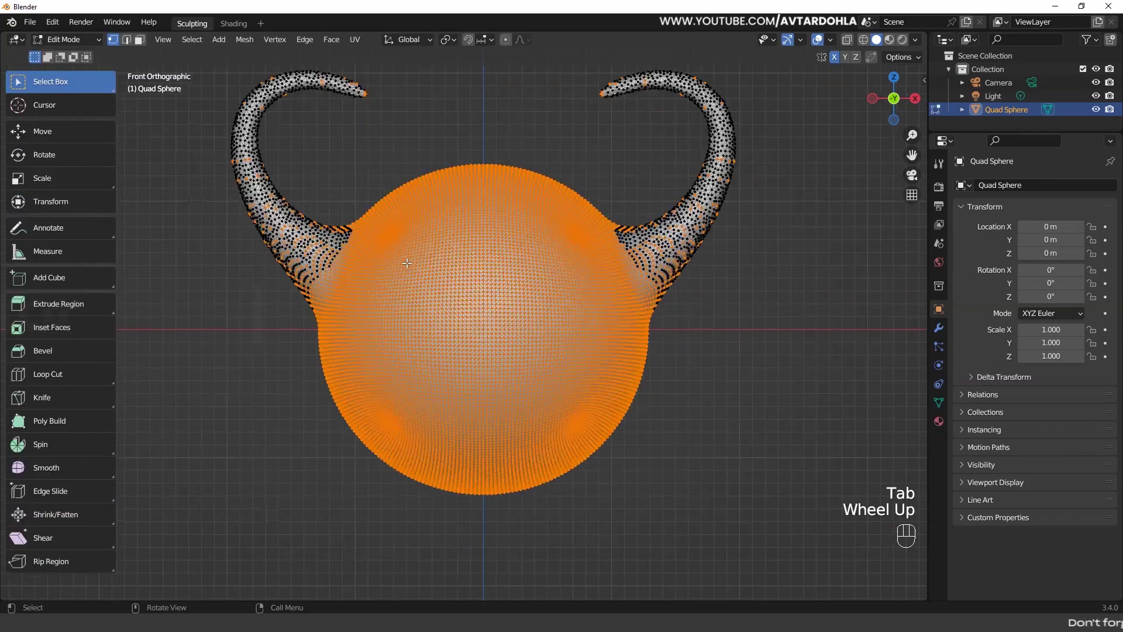
pyautogui.scroll(2, 407, 263)
pyautogui.moveTo(406, 263); pyautogui.dragTo(496, 335, button='middle')
pyautogui.scroll(2, 531, 288)
pyautogui.scroll(-2, 516, 279)
pyautogui.scroll(-2, 503, 211)
pyautogui.scroll(3, 496, 298)
pyautogui.scroll(-1, 485, 322)
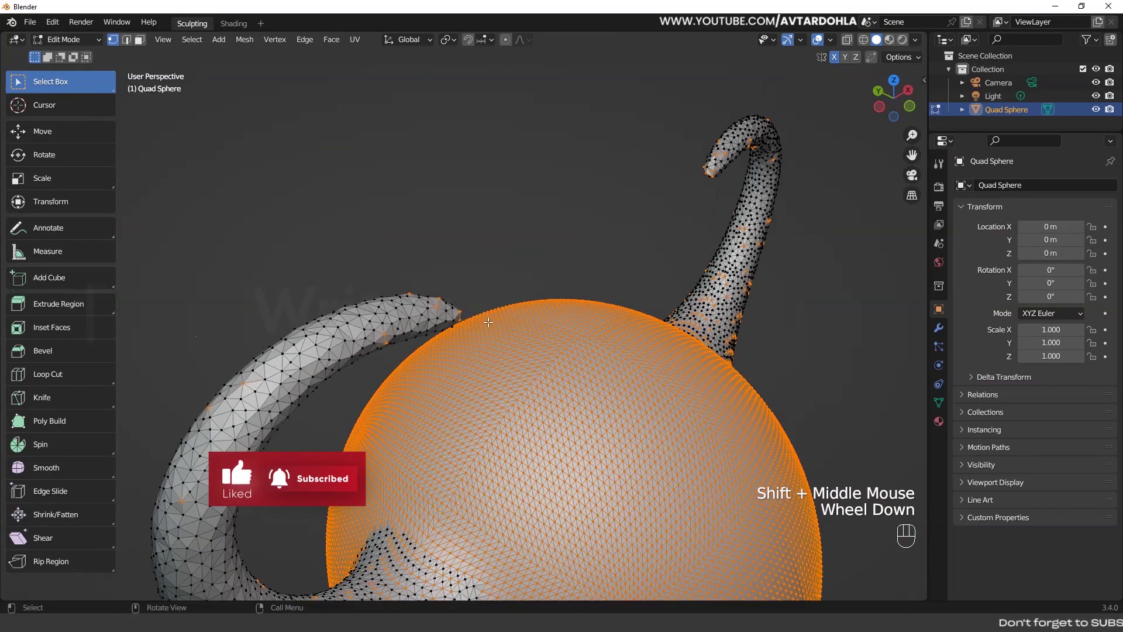
pyautogui.press('KP_1')
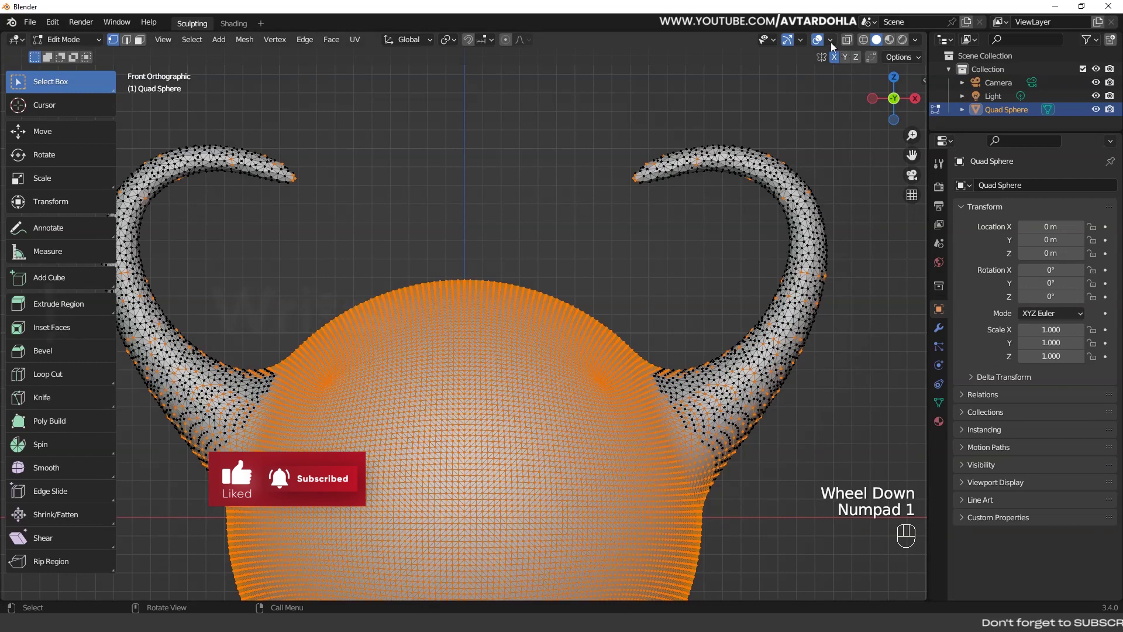
pyautogui.press('Tab')
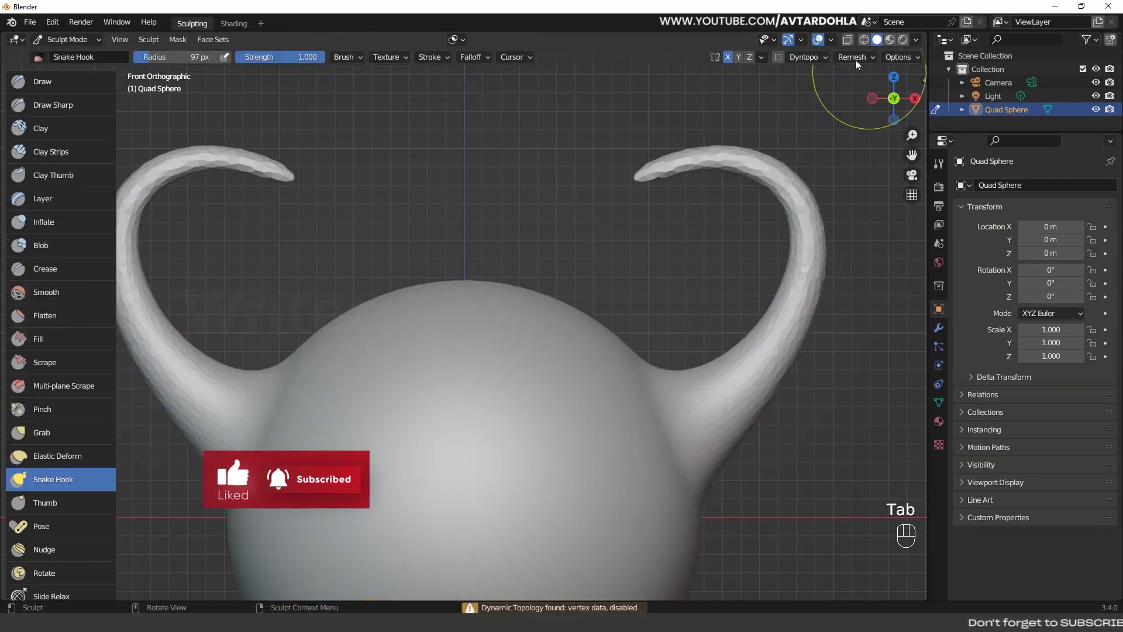
# Re-enable Dyntopo for the horned sphere and keep its detail size at 4 px.
pyautogui.click(825, 57)
pyautogui.click(779, 57)
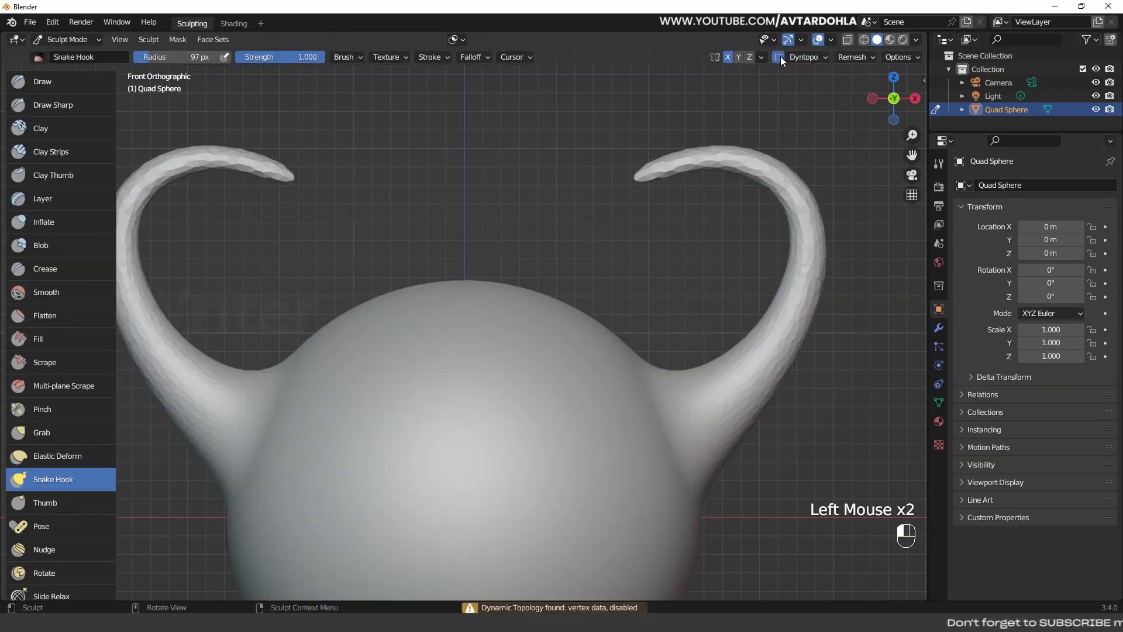
pyautogui.click(815, 82)
pyautogui.click(824, 57)
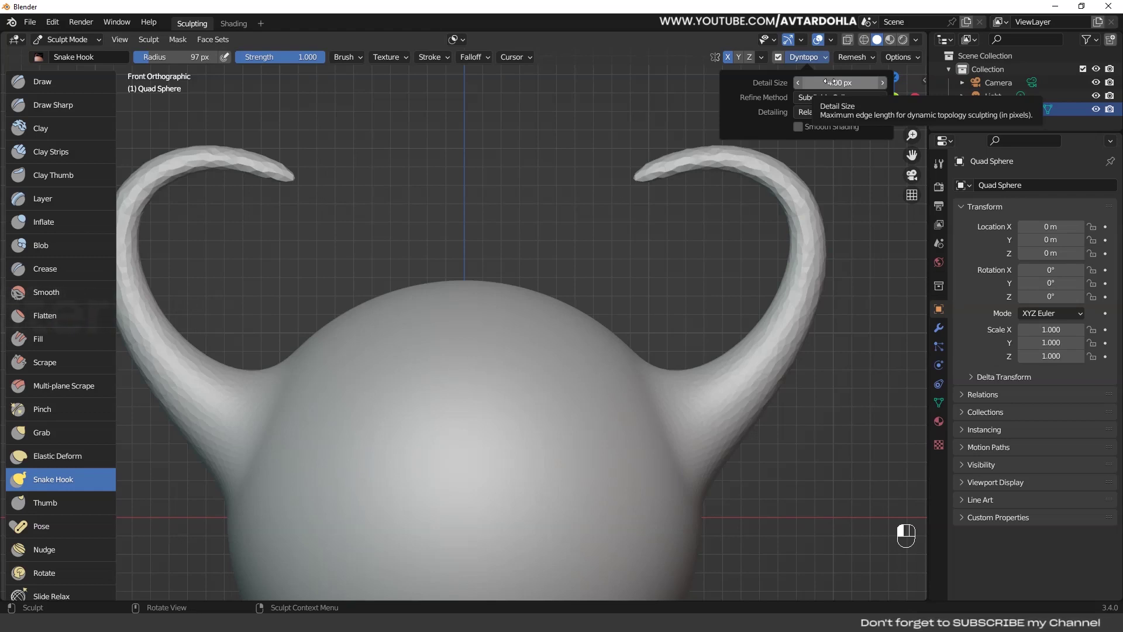
pyautogui.click(830, 82)
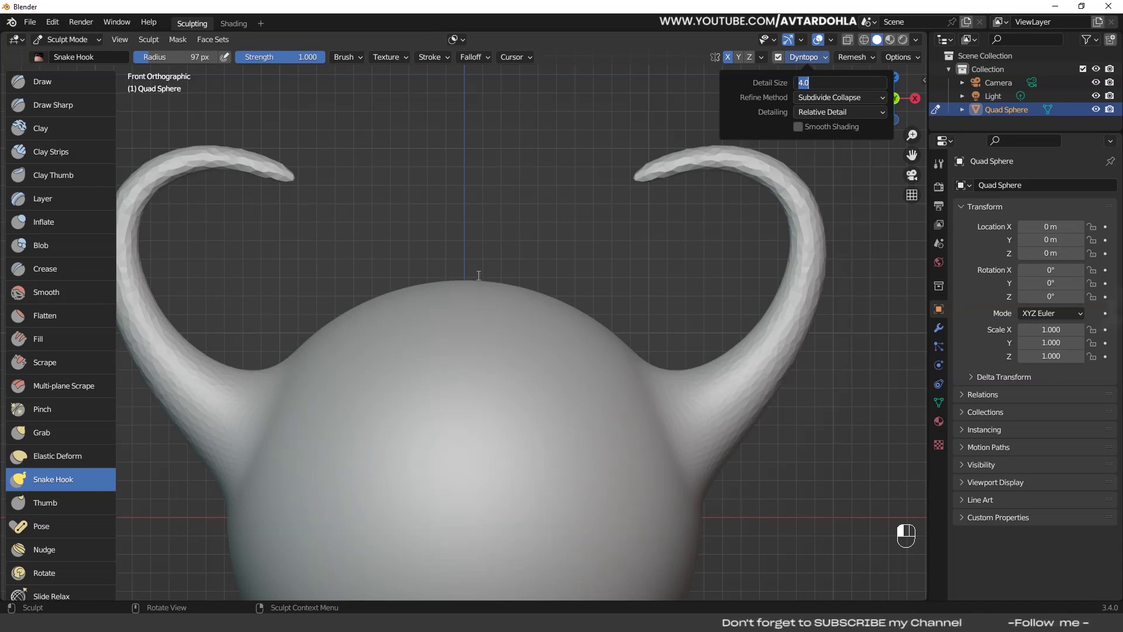
pyautogui.press('Return')
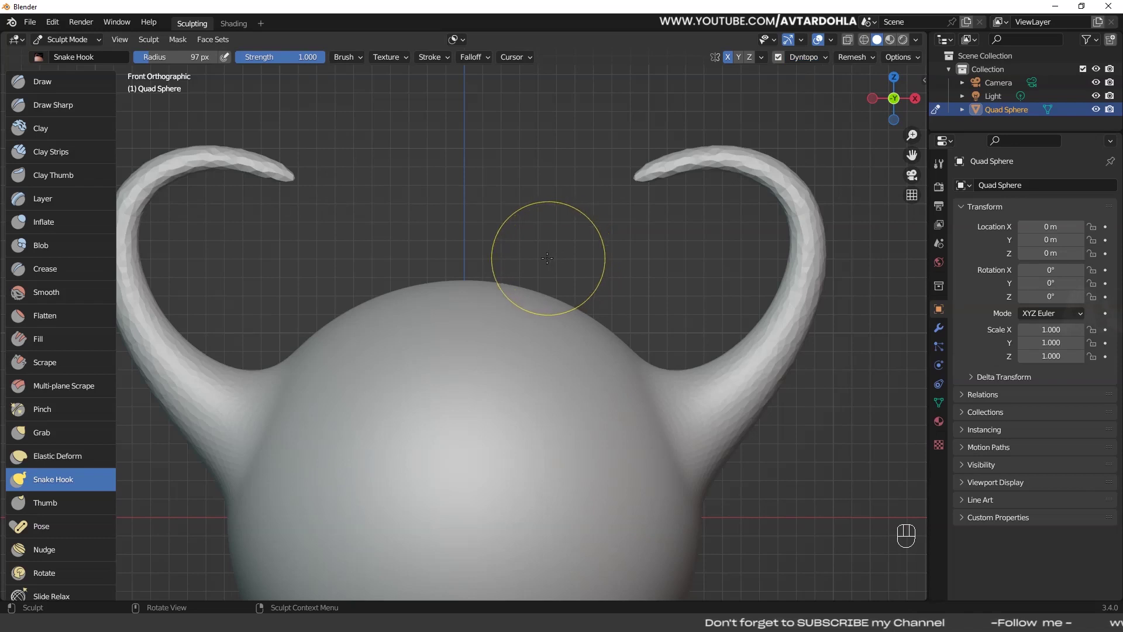
pyautogui.scroll(-2, 545, 268)
pyautogui.click(822, 58)
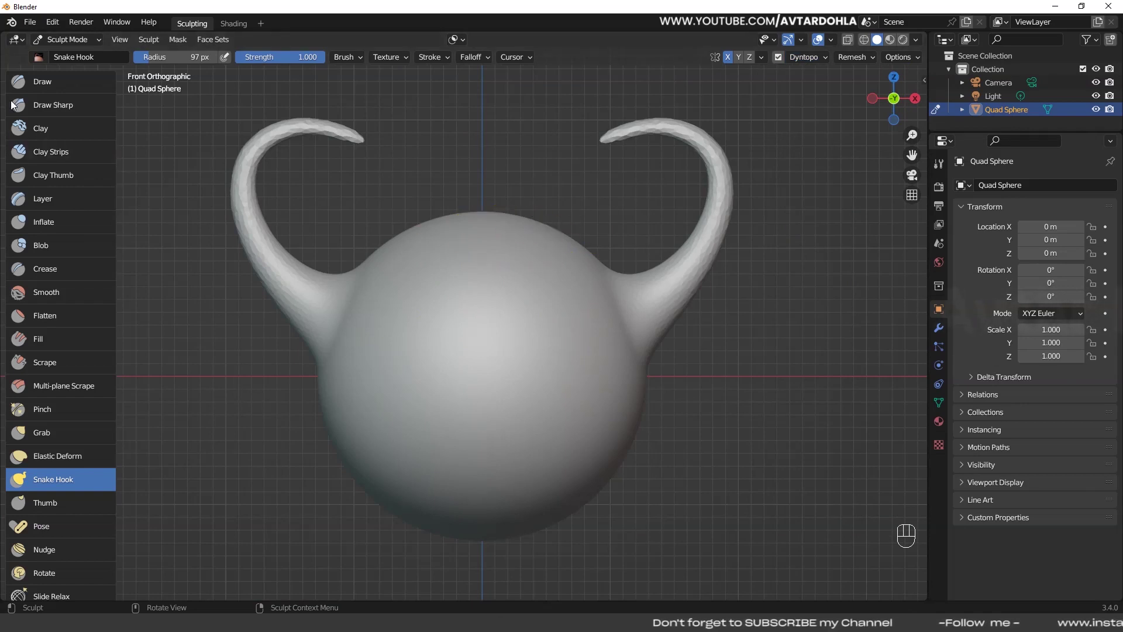
pyautogui.click(48, 82)
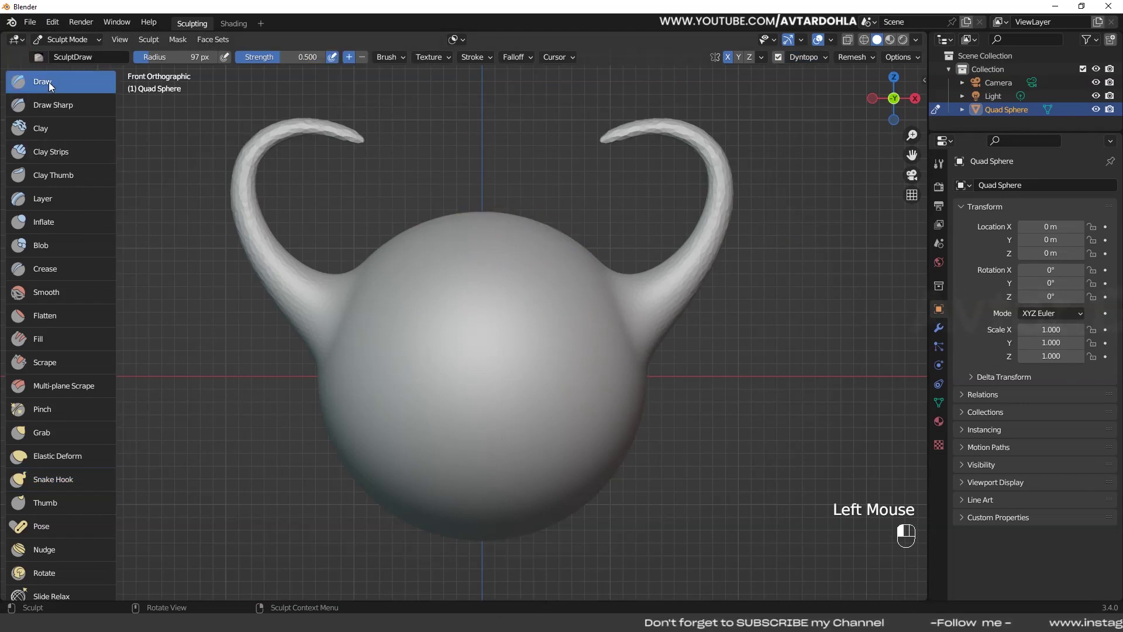
pyautogui.click(49, 480)
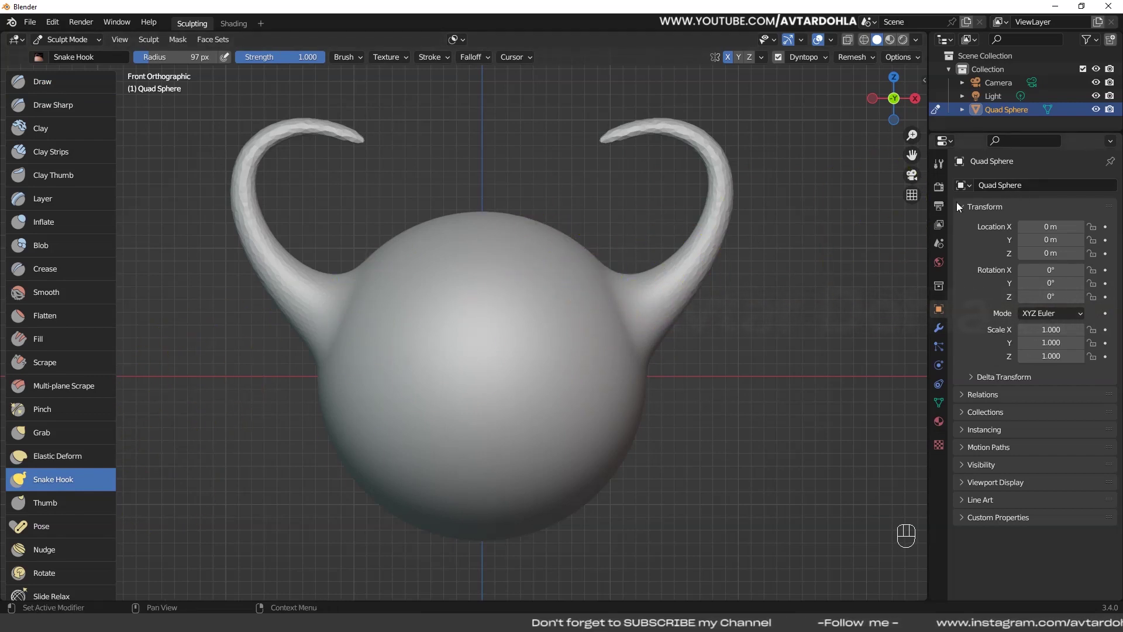
pyautogui.click(938, 167)
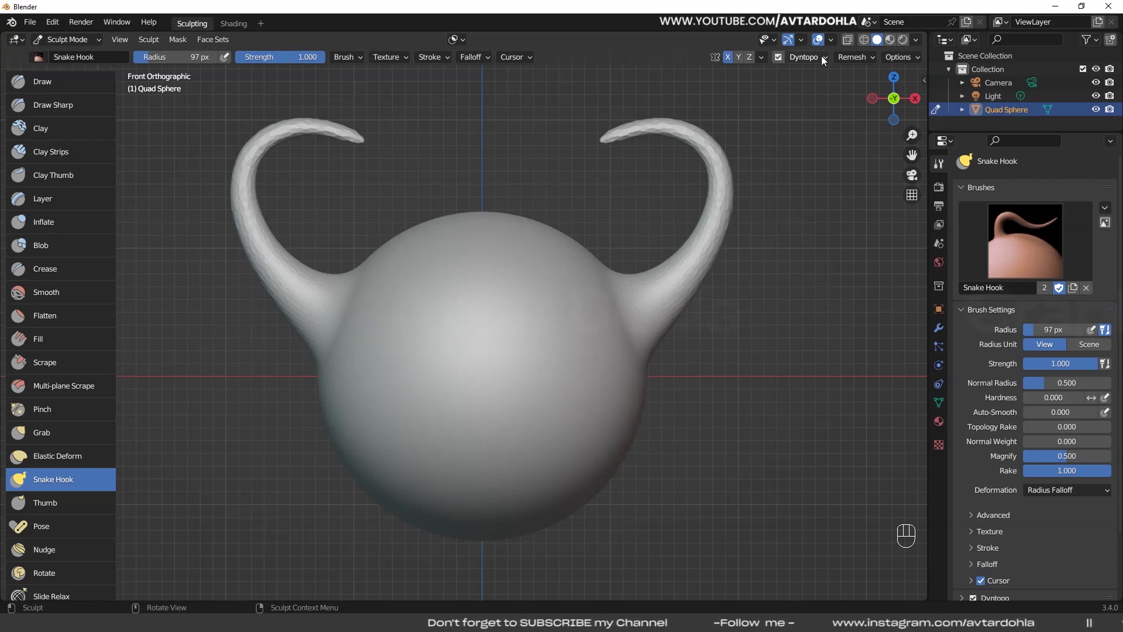
pyautogui.click(939, 325)
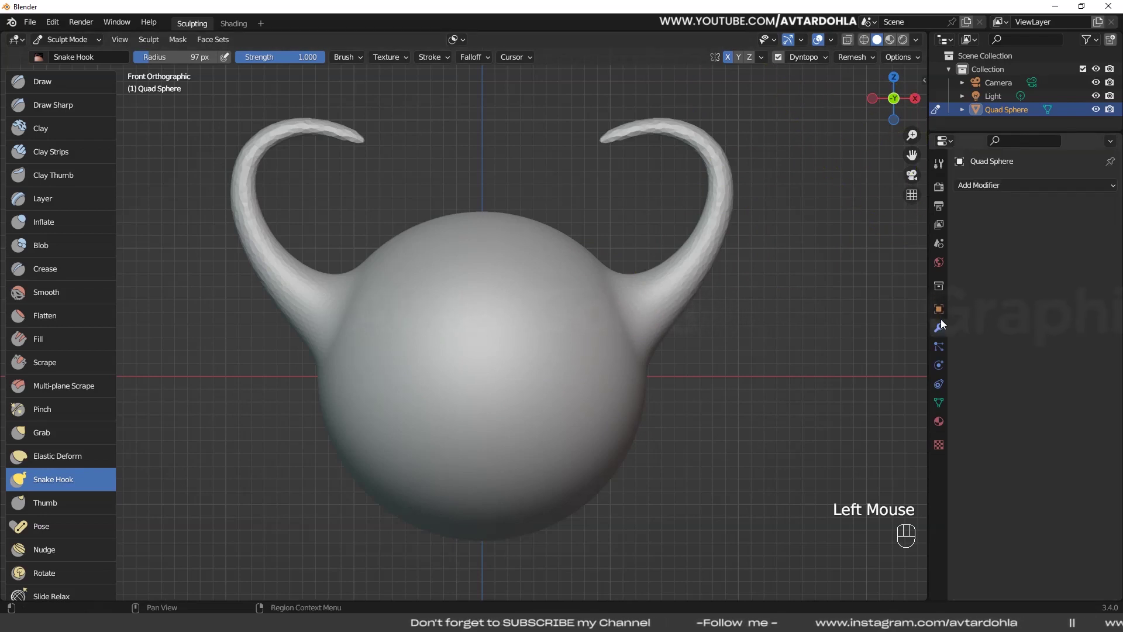
pyautogui.click(939, 310)
# Activate the Draw brush, turn off X-axis symmetry and set the brush radius to 28 px.
pyautogui.click(24, 83)
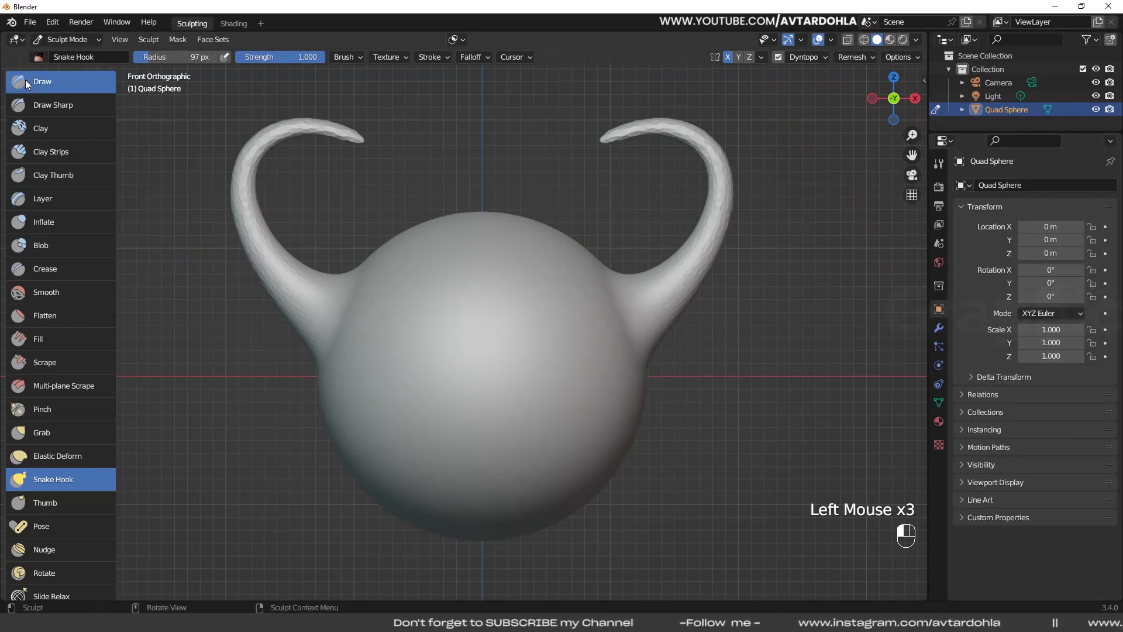
pyautogui.click(825, 57)
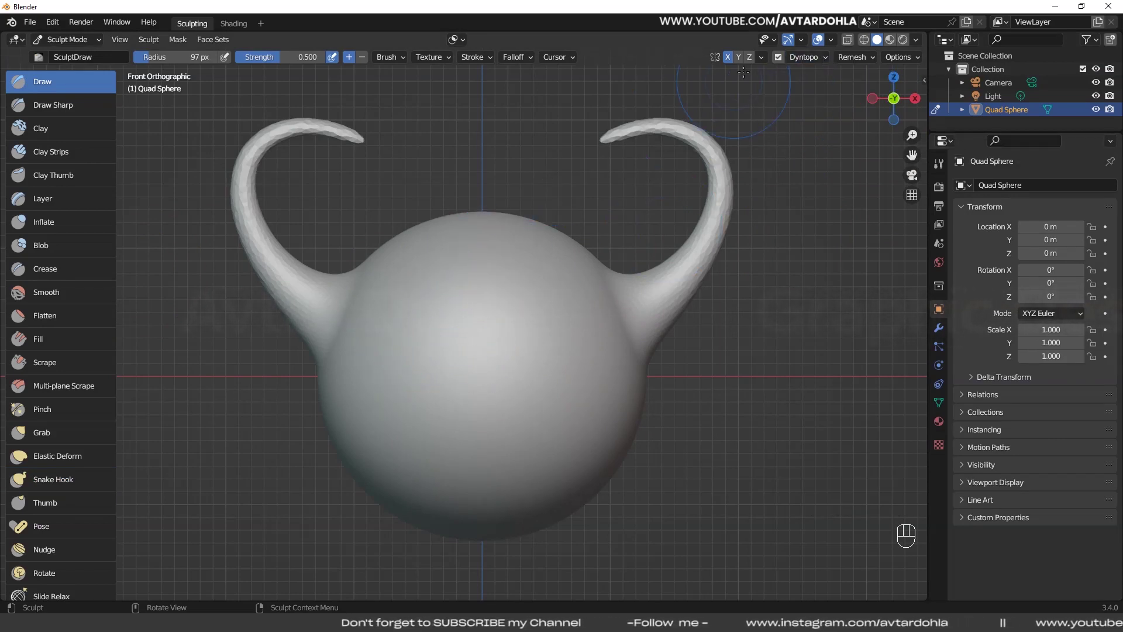
pyautogui.click(729, 58)
pyautogui.press('f')
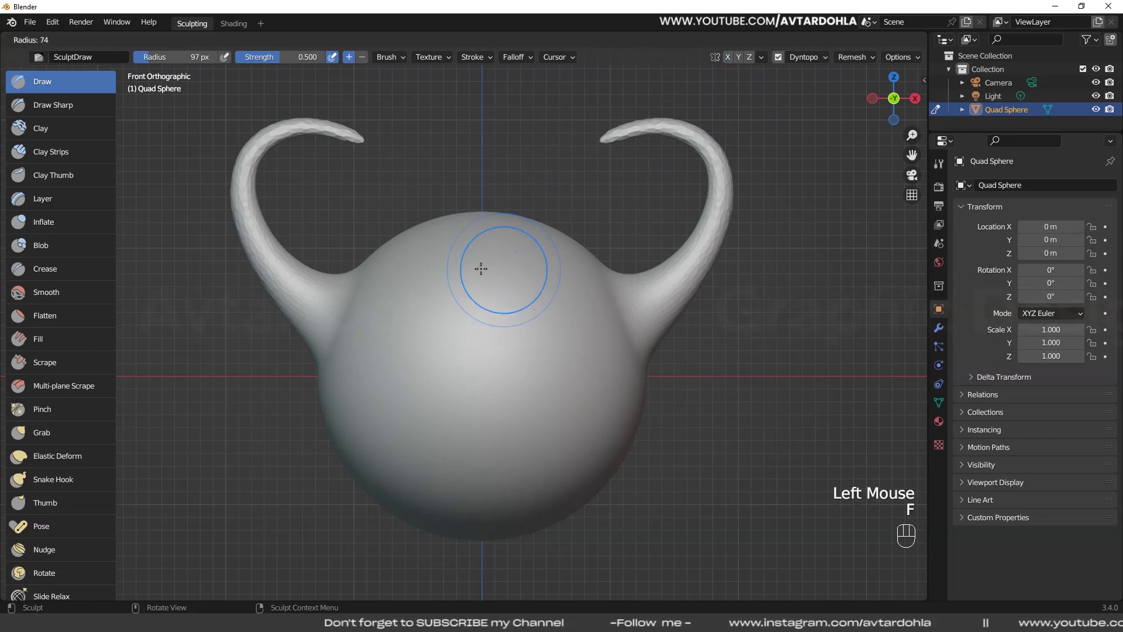
pyautogui.click(463, 266)
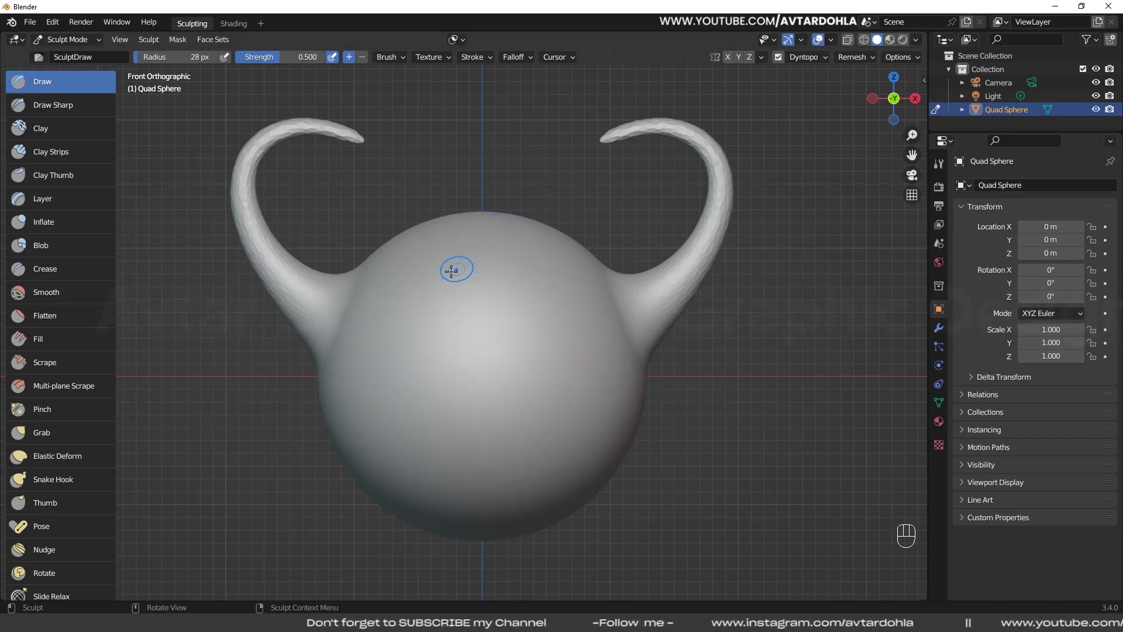
# Sculpt a thin, slanted Draw stroke down the sphere's front and undo it.
pyautogui.click(827, 58)
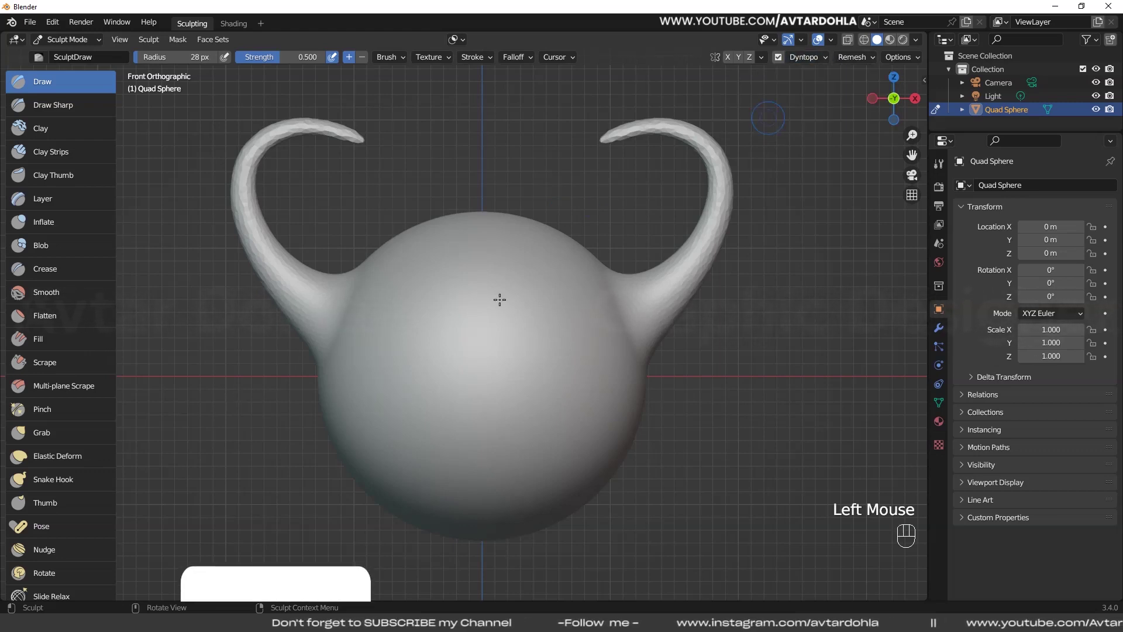
pyautogui.scroll(2, 426, 326)
pyautogui.moveTo(423, 257); pyautogui.dragTo(405, 351)
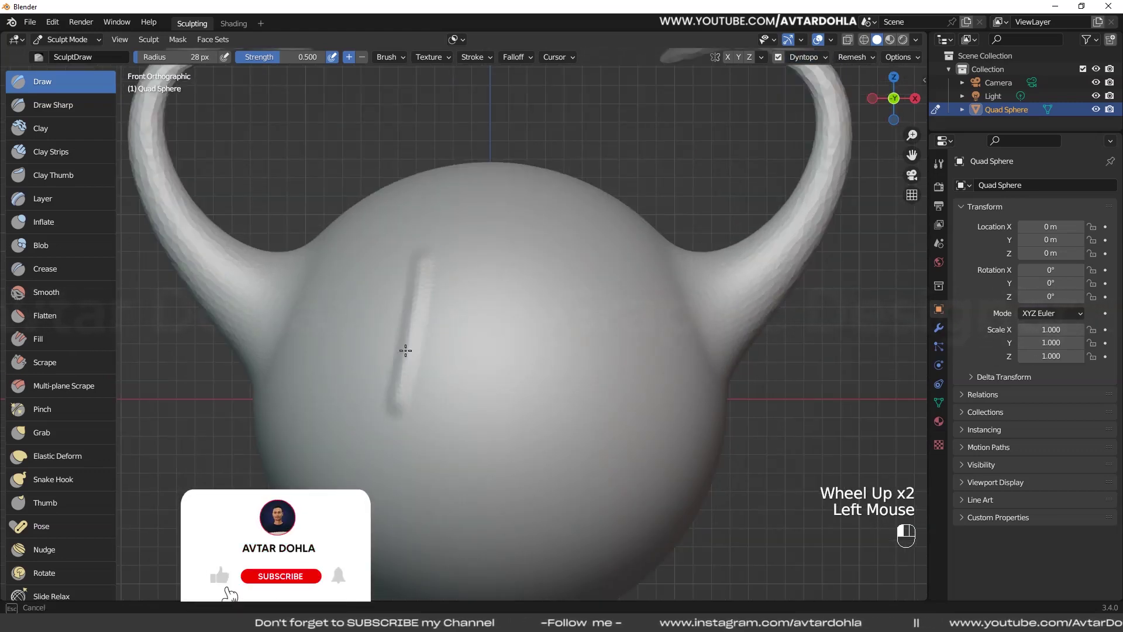
pyautogui.hotkey('ctrl', 'z')
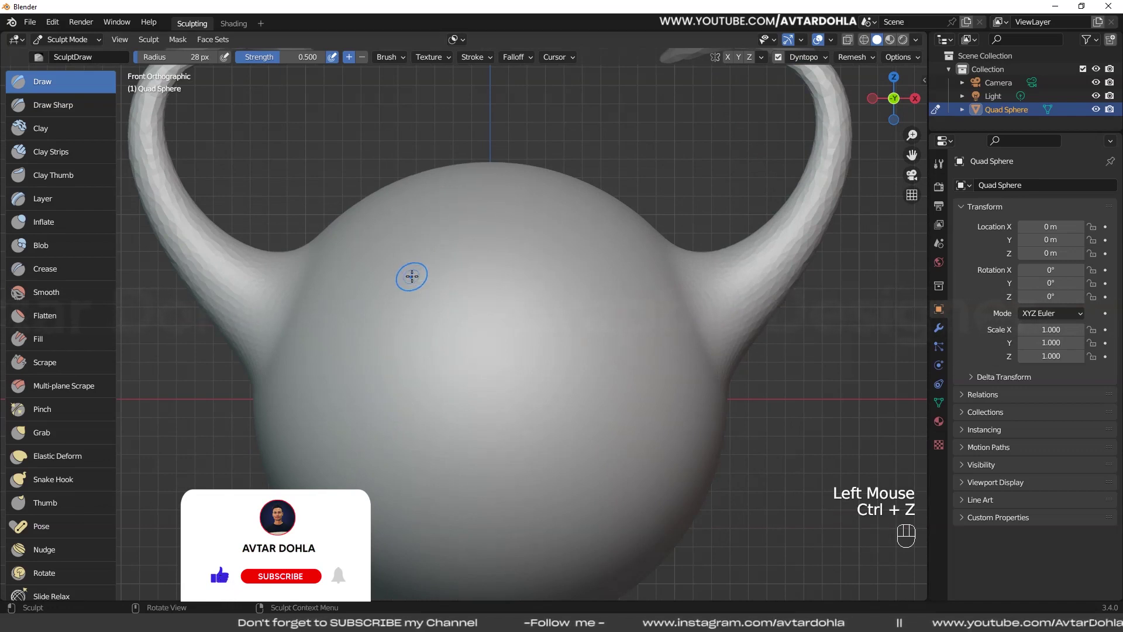
# Set the Draw brush radius to 81 px and sculpt a wide, slanted stroke on the sphere's front beside one horn.
pyautogui.press('f')
pyautogui.click(404, 265)
pyautogui.moveTo(384, 265)
pyautogui.mouseDown()
pyautogui.moveTo(391, 244)
pyautogui.moveTo(357, 322)
pyautogui.mouseUp()
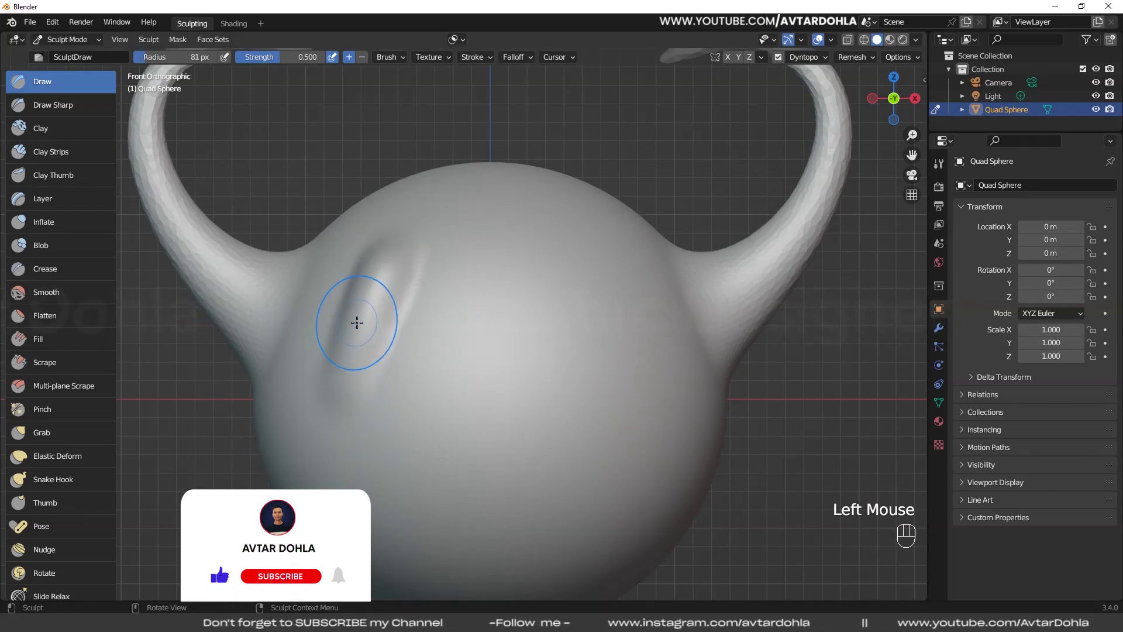
# Enable Dyntopo smooth shading, sculpt a long vertical Draw stroke down the sphere's centre and inspect its surface.
pyautogui.click(807, 57)
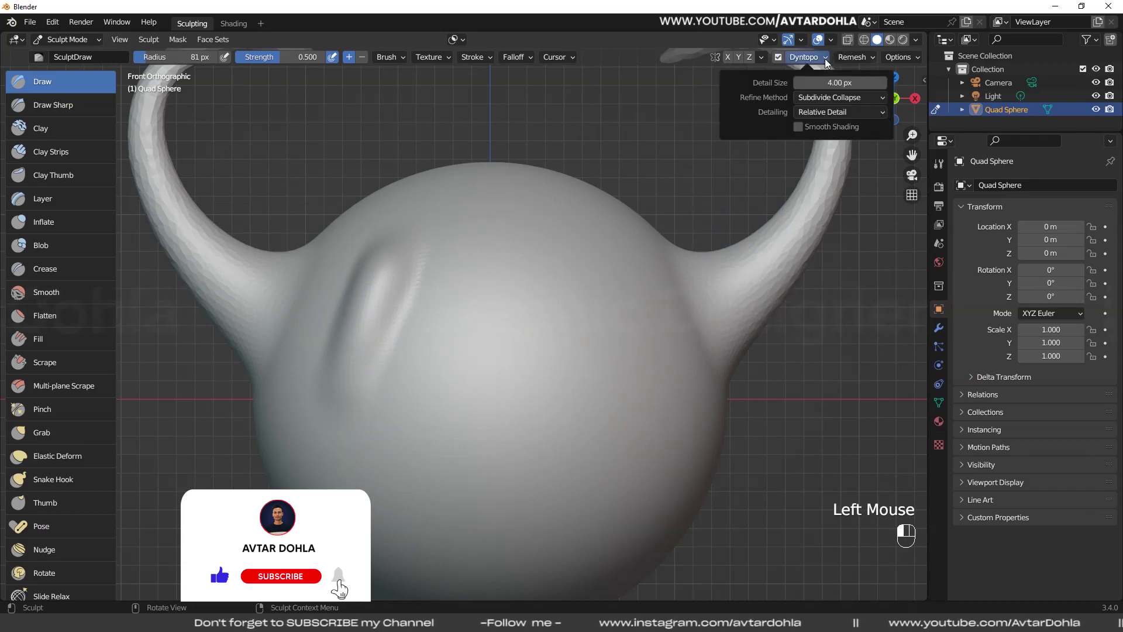
pyautogui.click(798, 127)
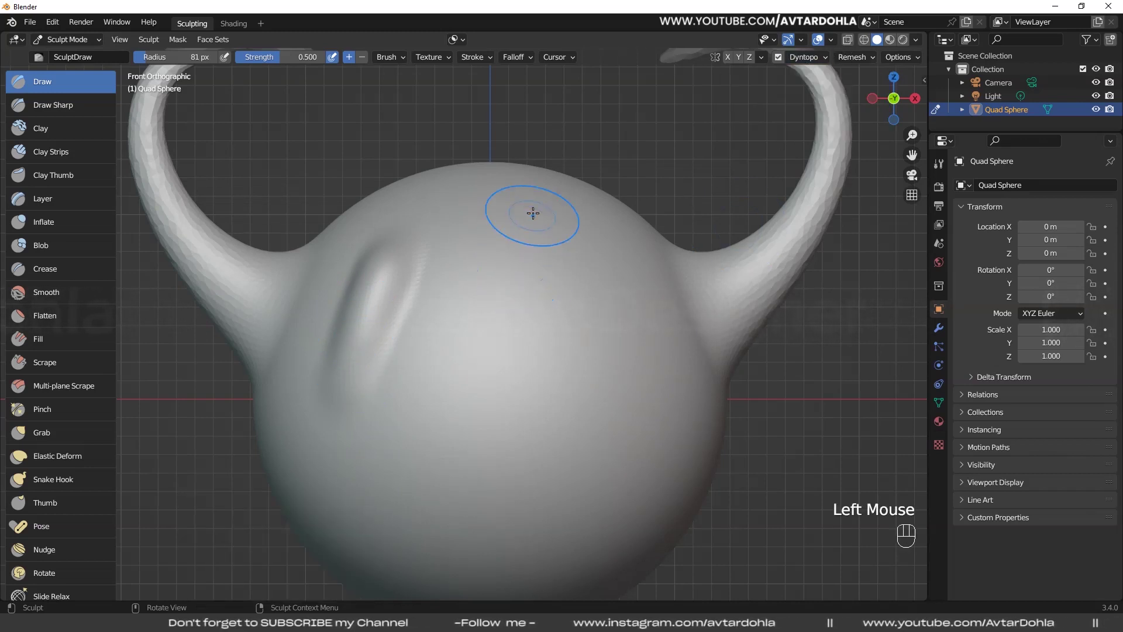
pyautogui.moveTo(533, 213); pyautogui.dragTo(524, 406)
pyautogui.scroll(5, 427, 353)
pyautogui.moveTo(427, 353); pyautogui.dragTo(504, 351, button='middle')
pyautogui.scroll(-2, 614, 339)
pyautogui.moveTo(632, 343); pyautogui.dragTo(586, 342, button='middle')
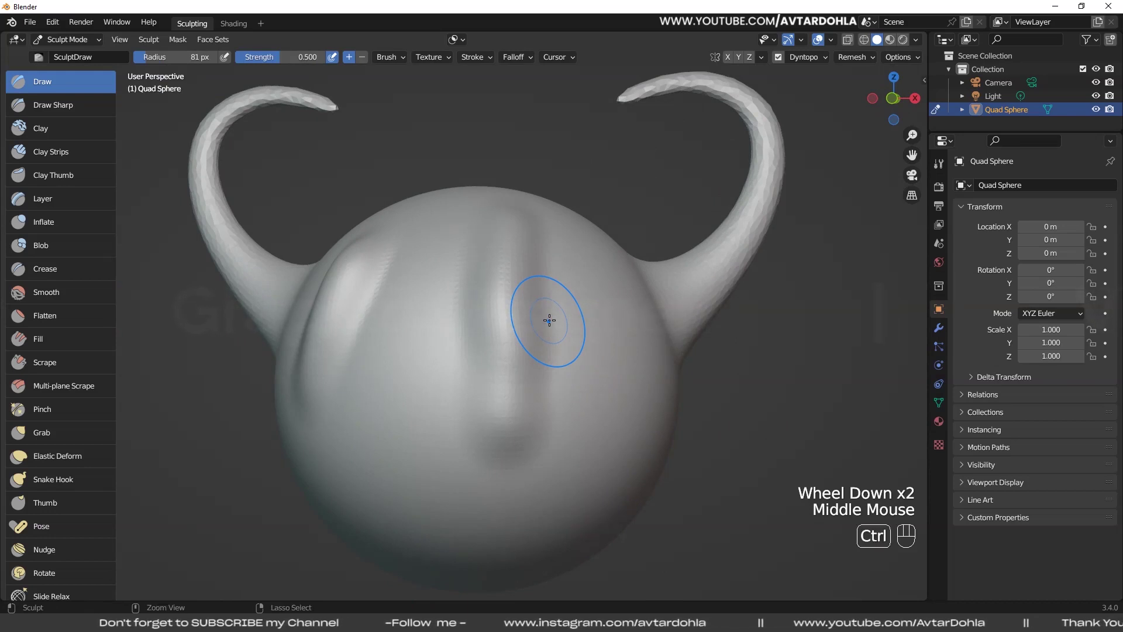
# Undo the last two Draw strokes and return to the front view of the horned sphere.
pyautogui.hotkey('ctrl', 'z')
pyautogui.hotkey('ctrl', 'z')
pyautogui.scroll(-1, 533, 332)
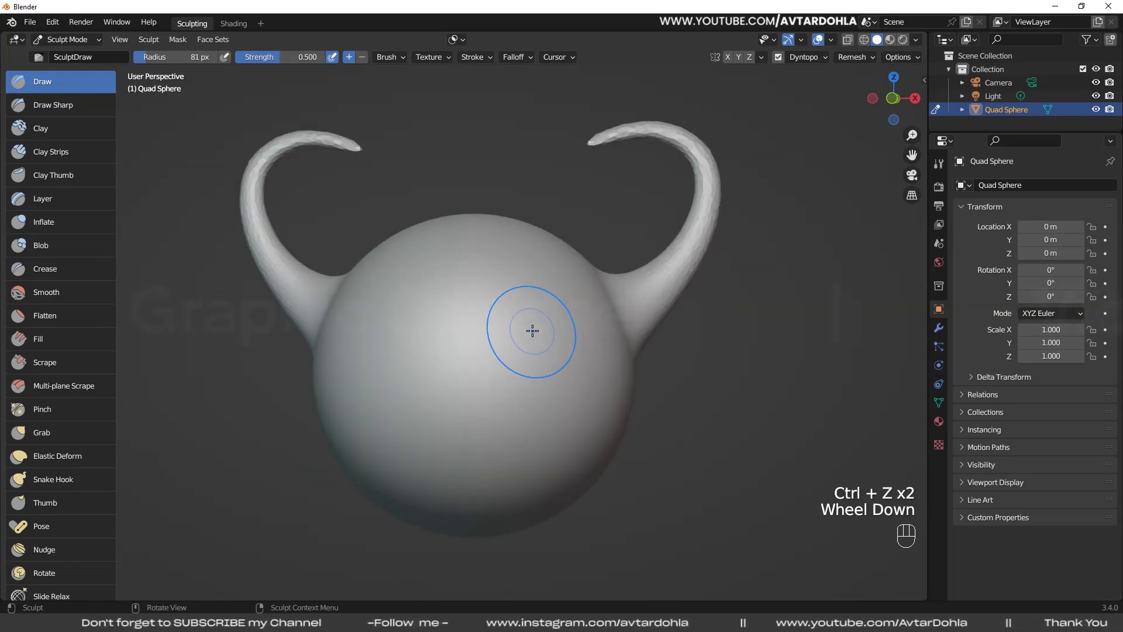
pyautogui.press('KP_1')
# Turn off smooth shading in the Dyntopo settings and display those settings.
pyautogui.click(825, 57)
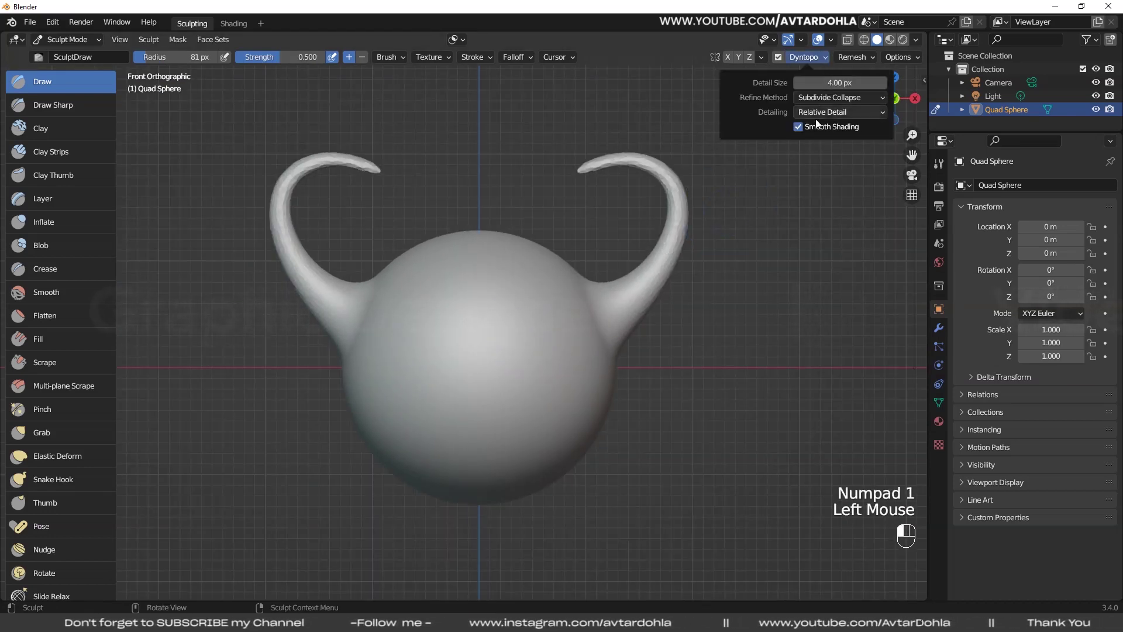
pyautogui.click(818, 127)
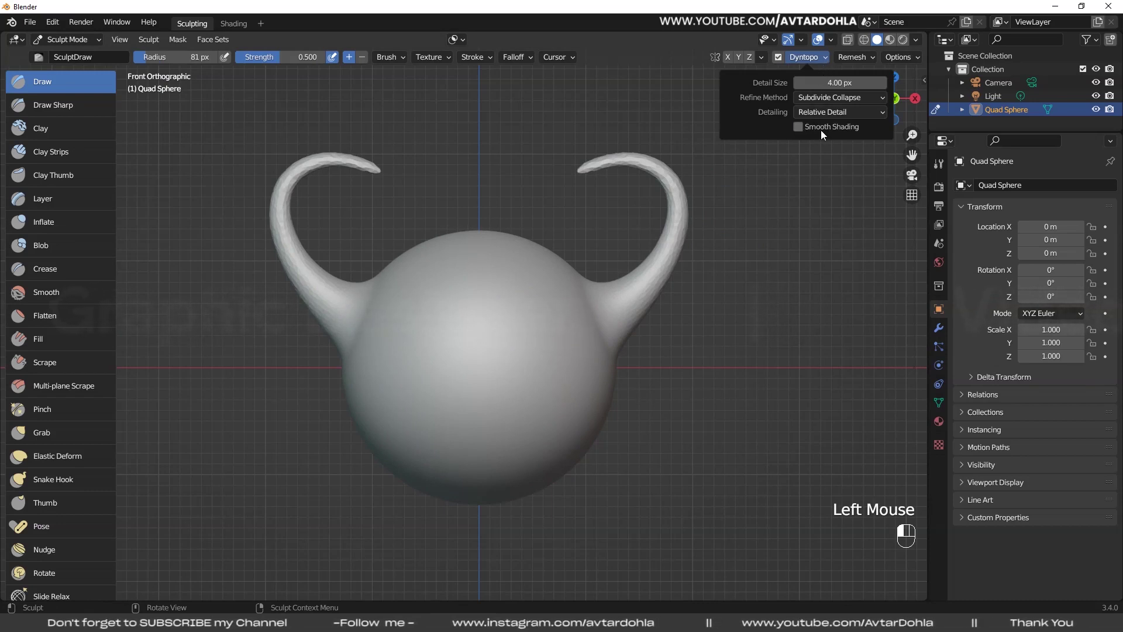
pyautogui.click(826, 57)
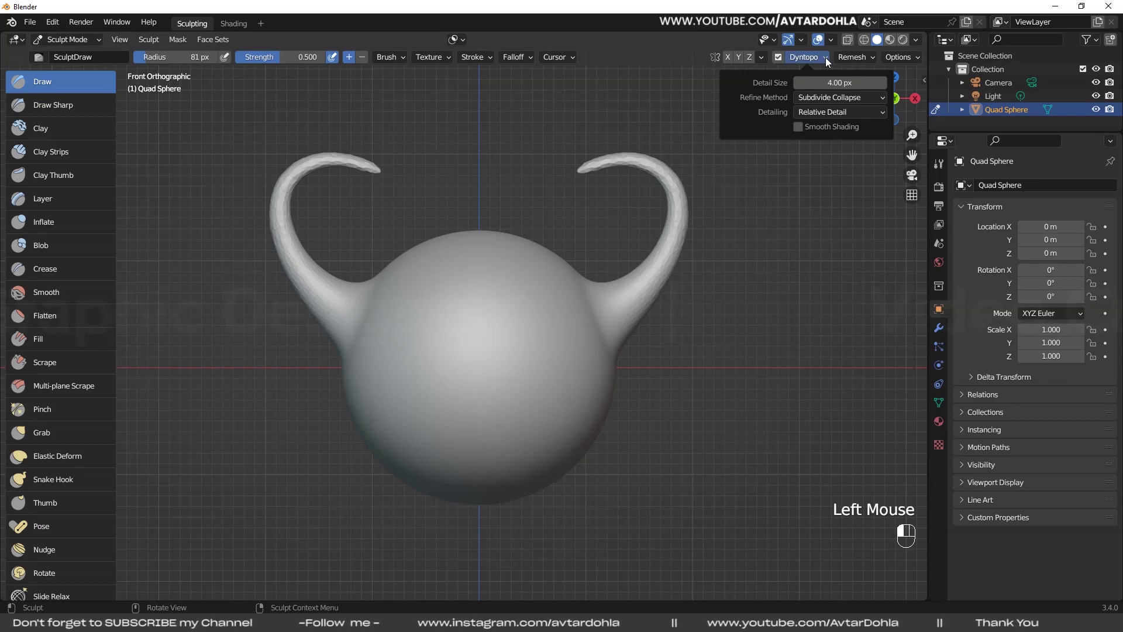
# Set the Dyntopo detail size to 5 px.
pyautogui.scroll(1, 458, 321)
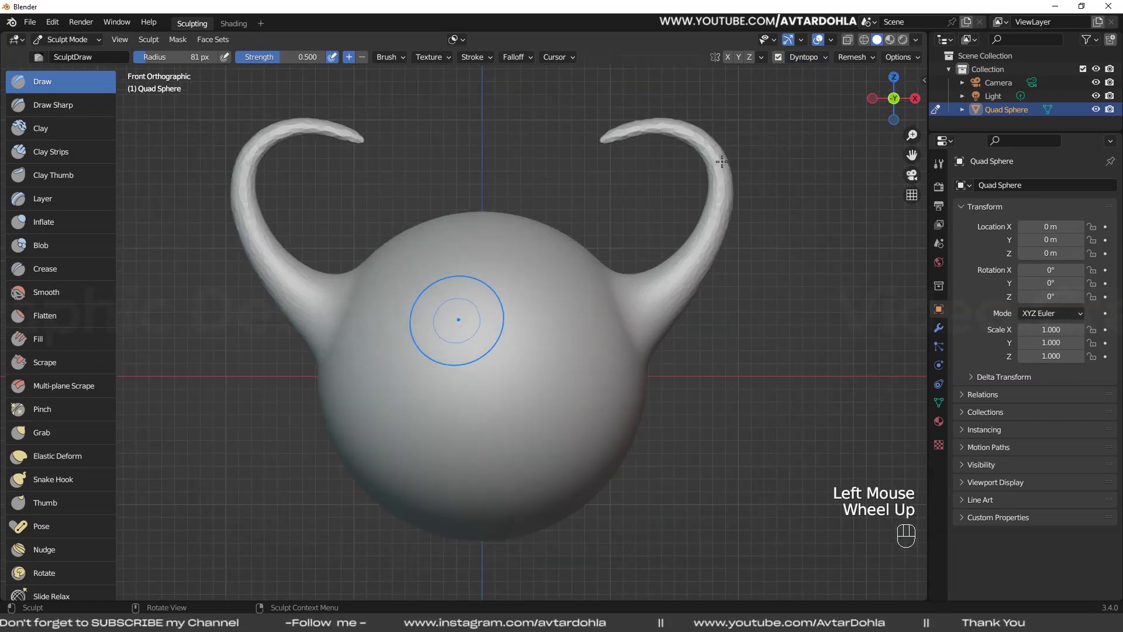
pyautogui.click(819, 58)
pyautogui.click(825, 84)
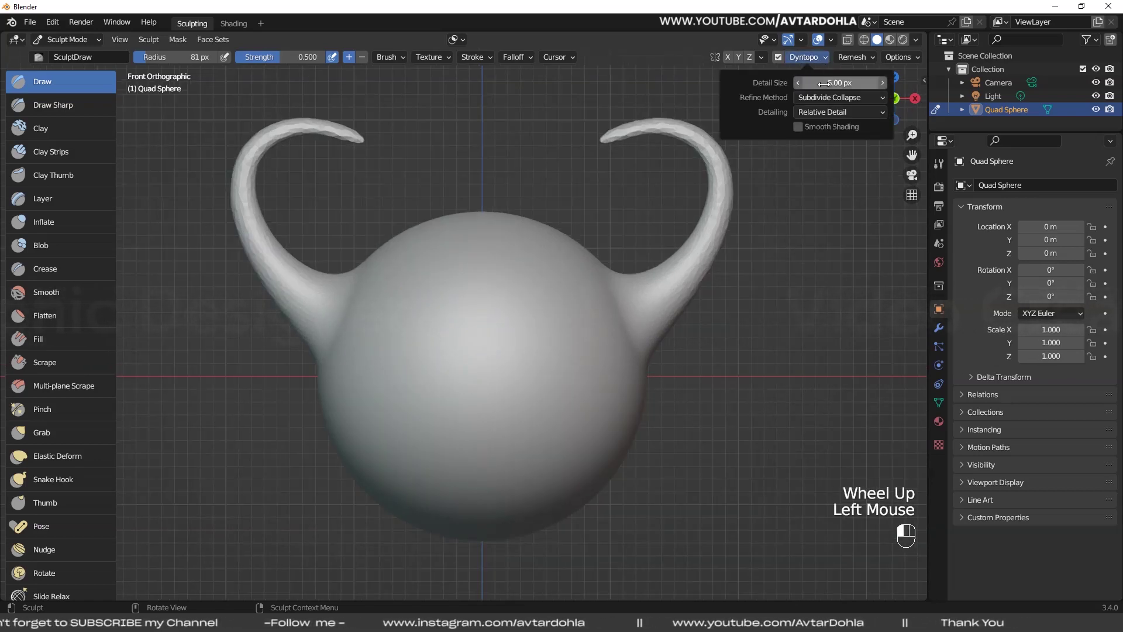
# Try a slanted Draw stroke on the sphere's front beside one horn, smooth it, and undo these strokes.
pyautogui.moveTo(409, 281)
pyautogui.mouseDown()
pyautogui.moveTo(377, 377)
pyautogui.moveTo(409, 269)
pyautogui.moveTo(371, 380)
pyautogui.moveTo(409, 326)
pyautogui.moveTo(415, 288)
pyautogui.moveTo(407, 353)
pyautogui.moveTo(431, 244)
pyautogui.moveTo(386, 281)
pyautogui.mouseUp()
pyautogui.keyDown('shift'); pyautogui.click(511, 366); pyautogui.keyUp('shift')
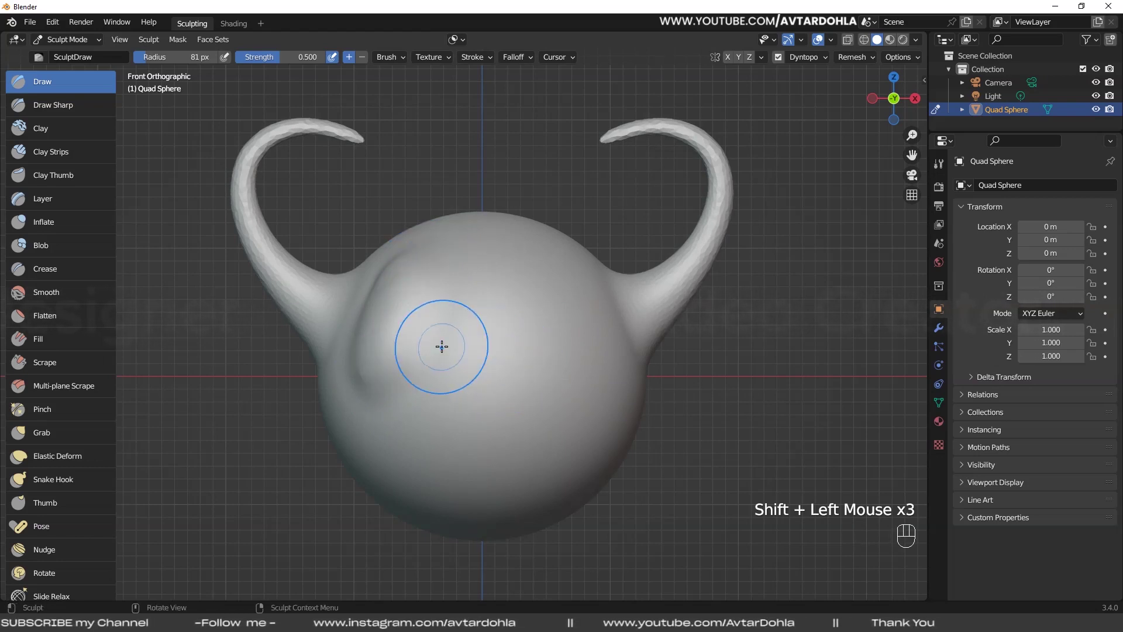
pyautogui.hotkey('ctrl', 'z')
pyautogui.hotkey('ctrl', 'z')
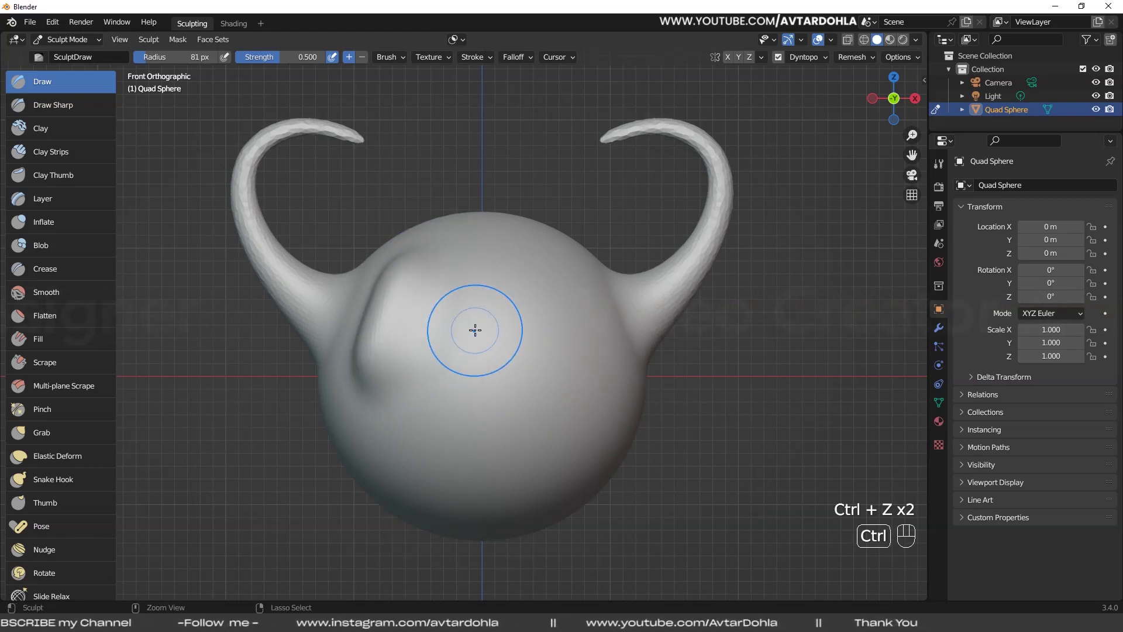
pyautogui.hotkey('ctrl', 'z')
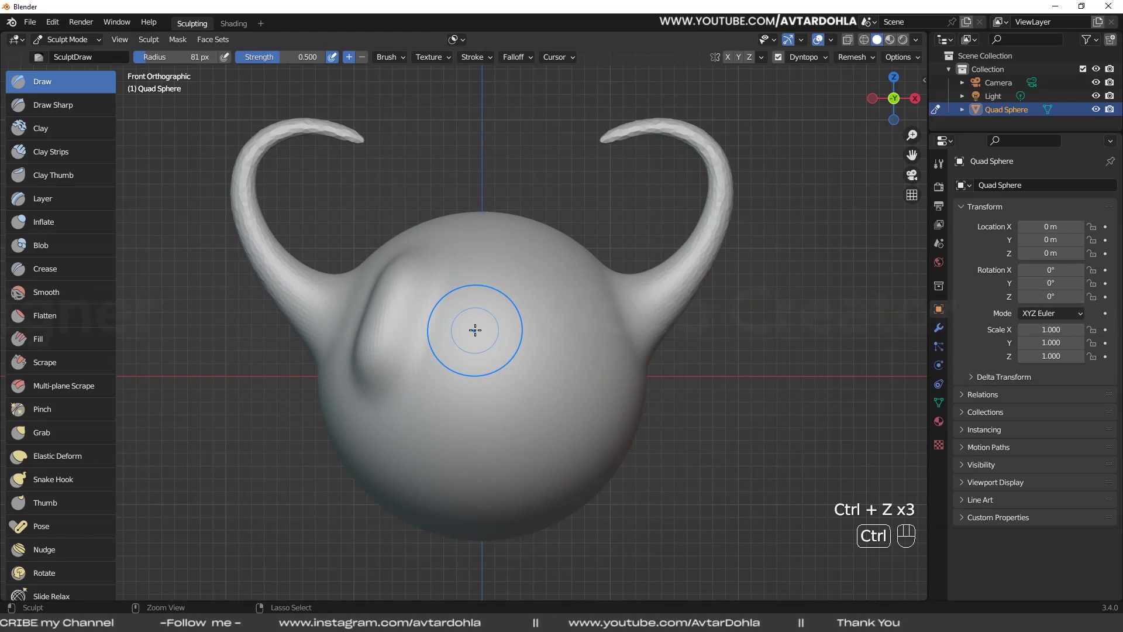
pyautogui.hotkey('ctrl', 'z')
# Set the Dyntopo refine method to Subdivide Edges and the detail size to 10 px.
pyautogui.click(819, 56)
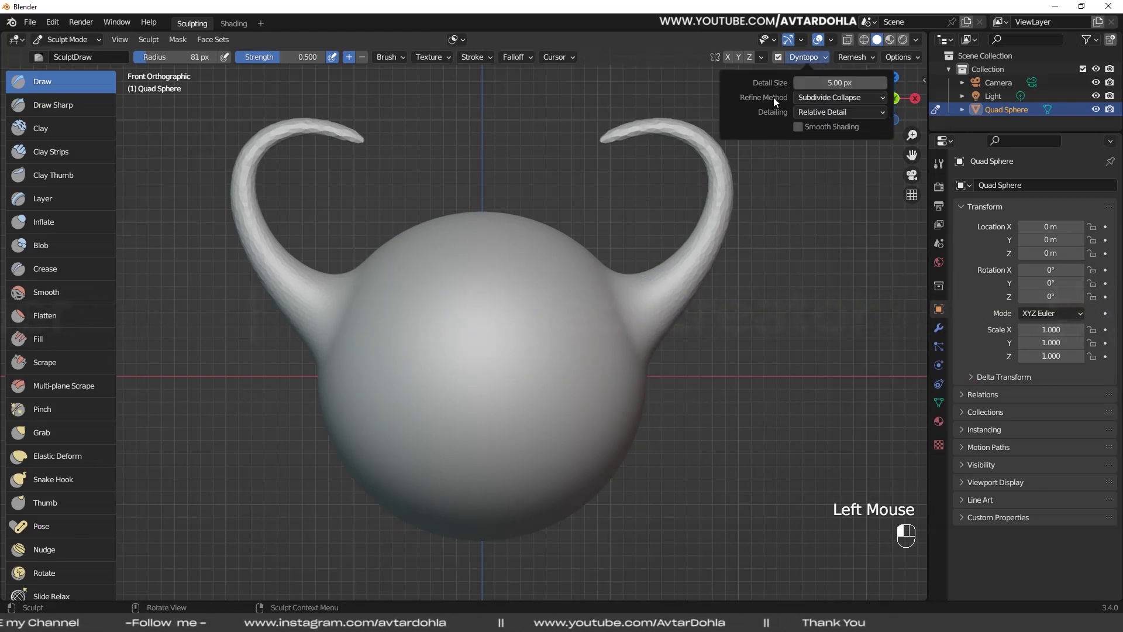
pyautogui.click(875, 97)
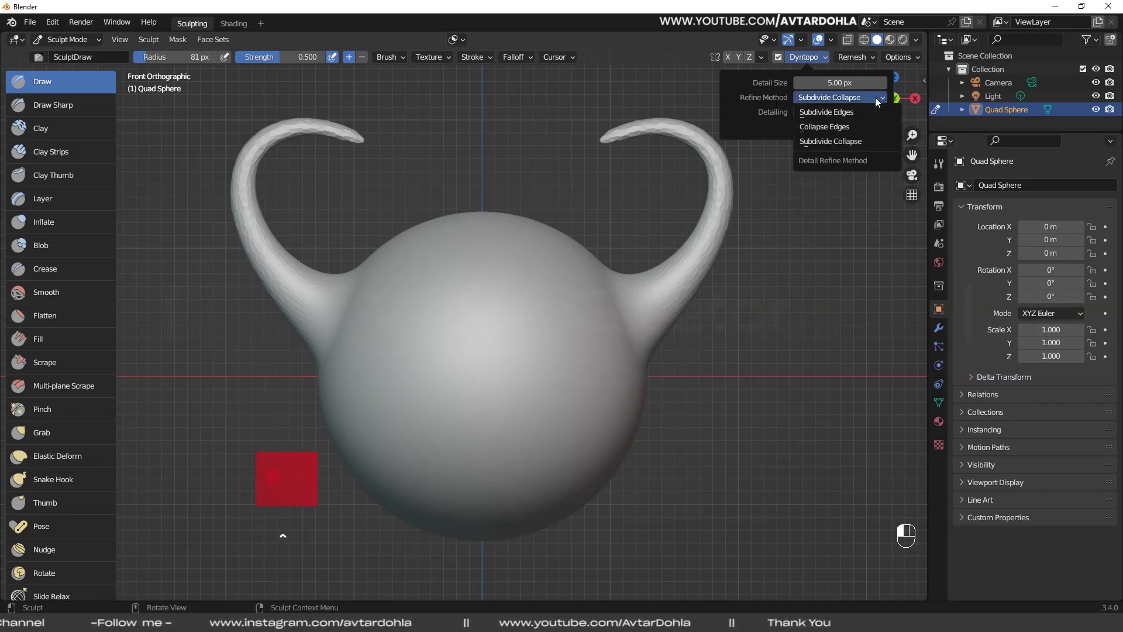
pyautogui.click(876, 97)
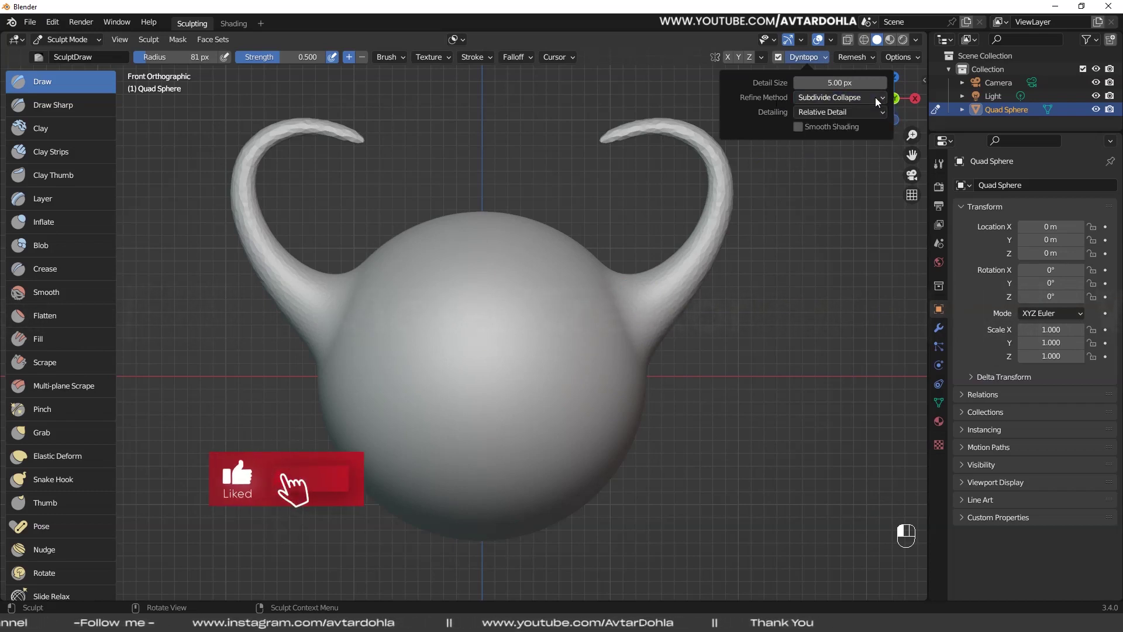
pyautogui.click(875, 97)
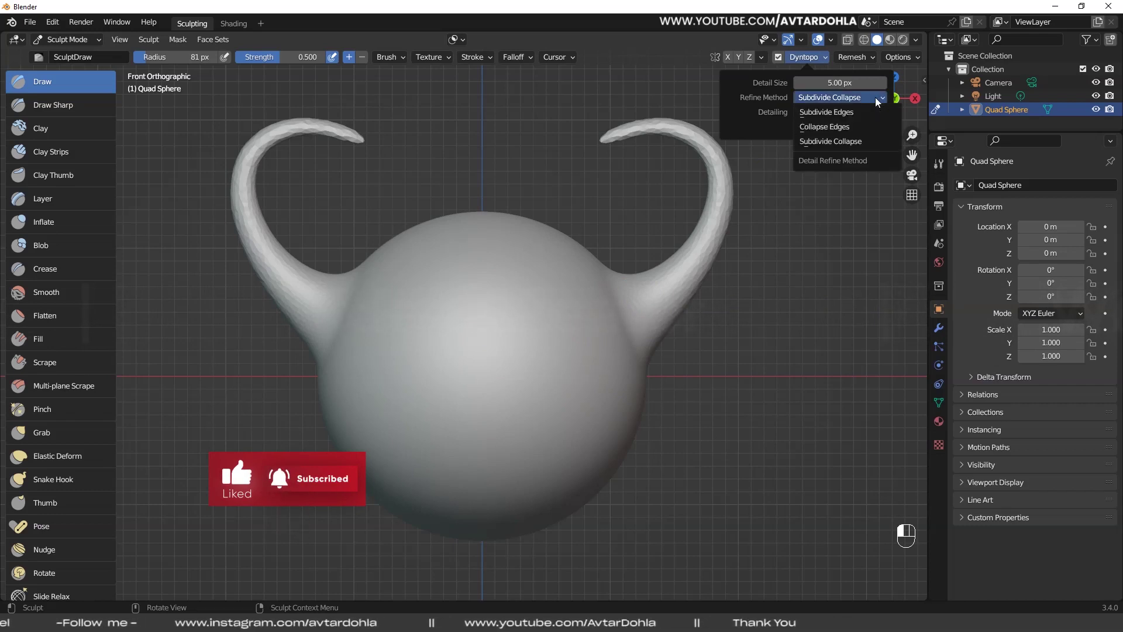
pyautogui.click(855, 110)
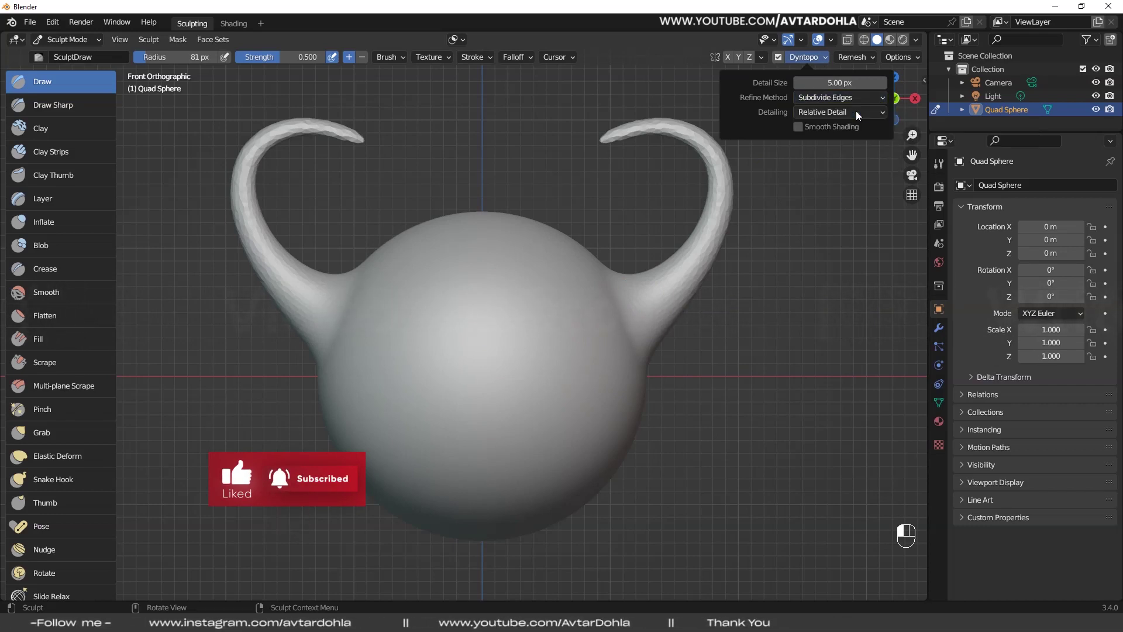
pyautogui.click(840, 82)
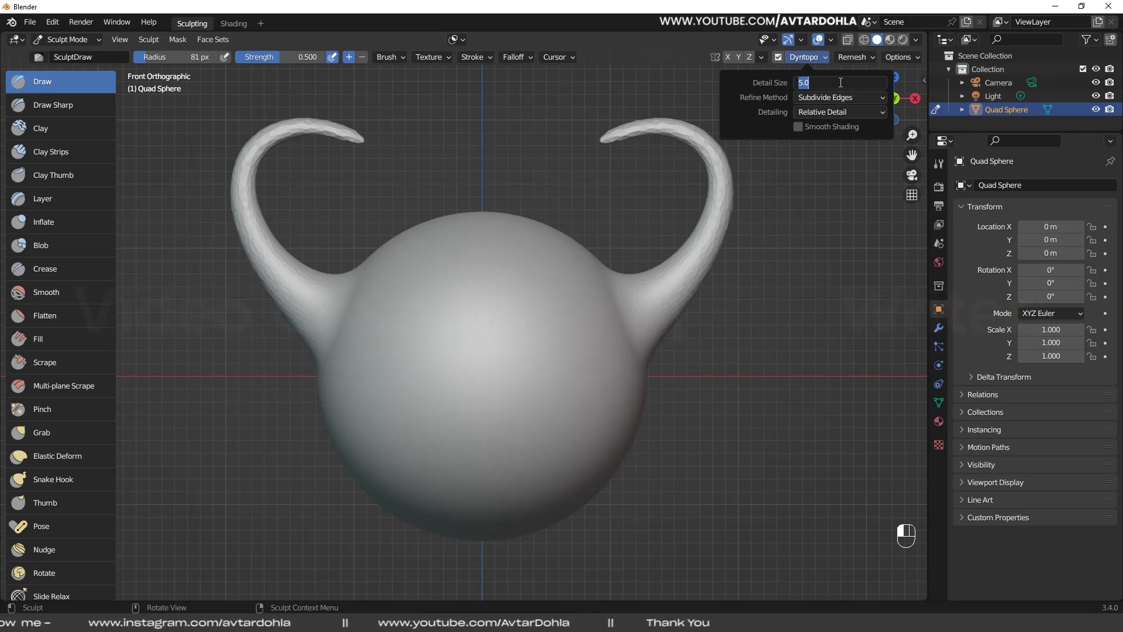
pyautogui.write('10')
pyautogui.press('Return')
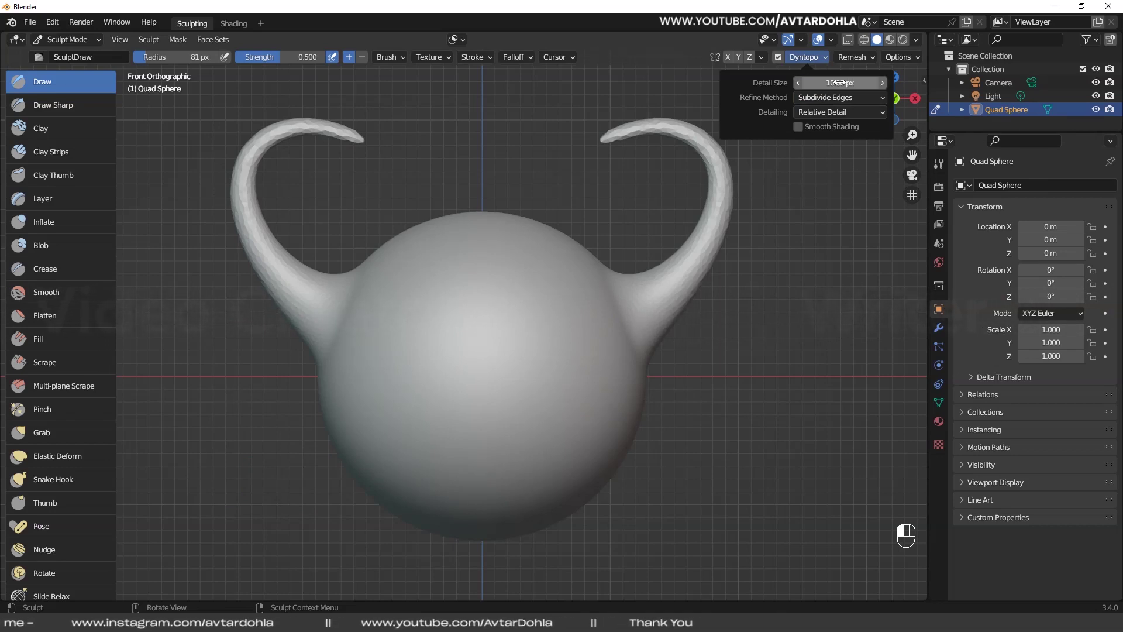
# Enable the wireframe overlay and sculpt a slanted Draw stroke on the sphere's front, beside its centre line.
pyautogui.click(831, 38)
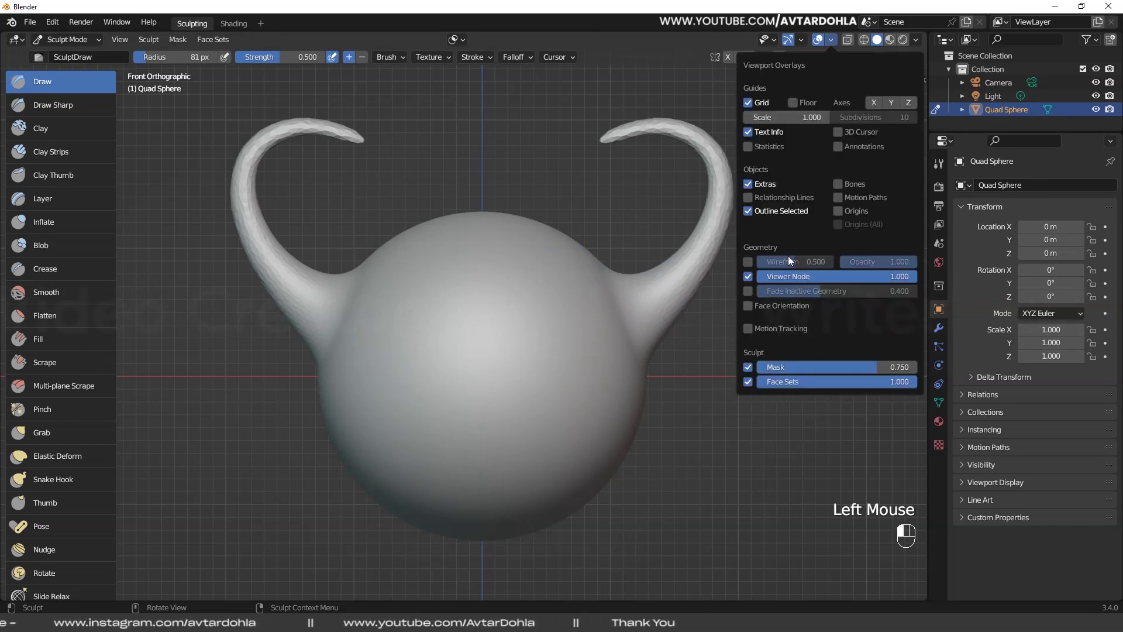
pyautogui.click(748, 262)
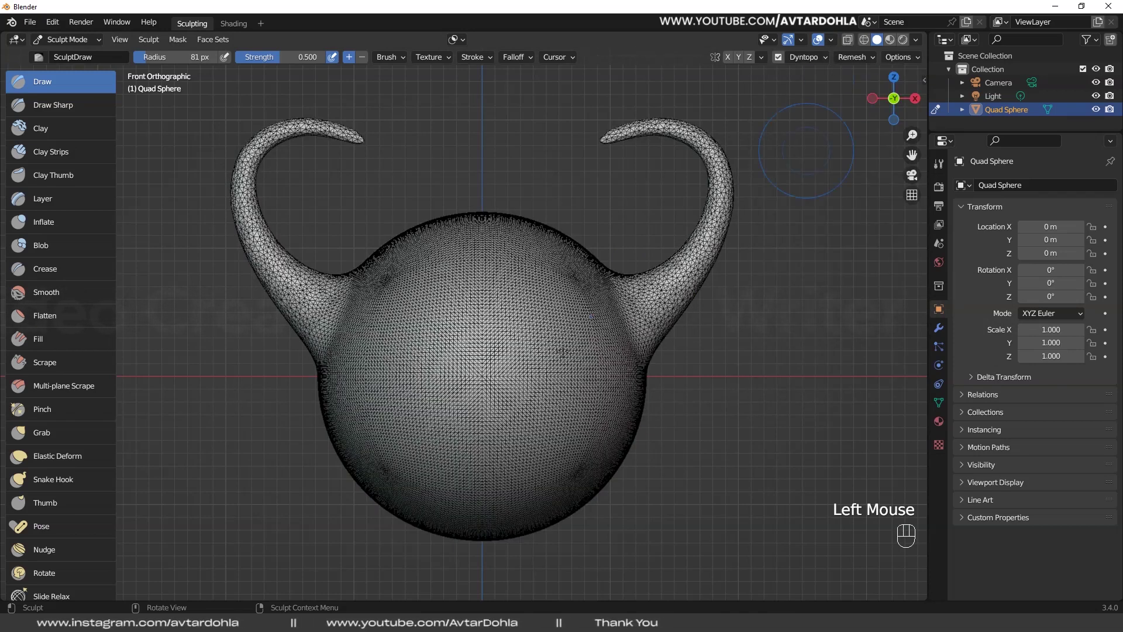
pyautogui.click(827, 57)
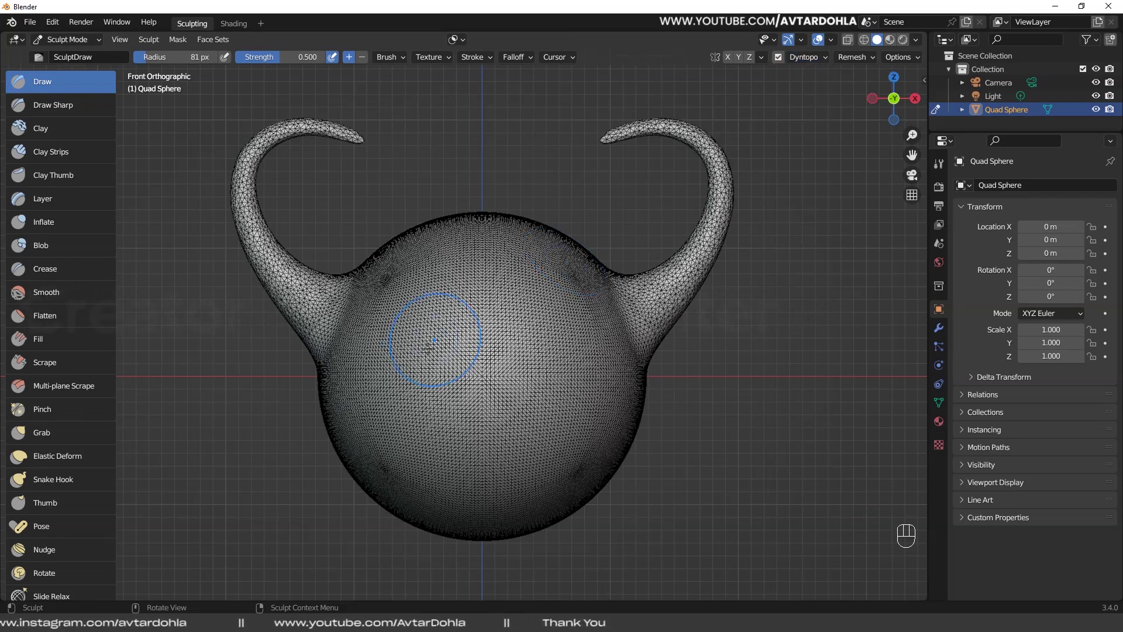
pyautogui.scroll(2, 454, 323)
pyautogui.moveTo(451, 321)
pyautogui.mouseDown()
pyautogui.moveTo(423, 313)
pyautogui.moveTo(413, 328)
pyautogui.moveTo(392, 433)
pyautogui.moveTo(423, 277)
pyautogui.moveTo(375, 456)
pyautogui.moveTo(410, 367)
pyautogui.mouseUp()
# Set the Dyntopo detail size to 5 px and sculpt a vertical Draw stroke near the sphere's centre, beside the slanted one.
pyautogui.click(825, 57)
pyautogui.click(825, 81)
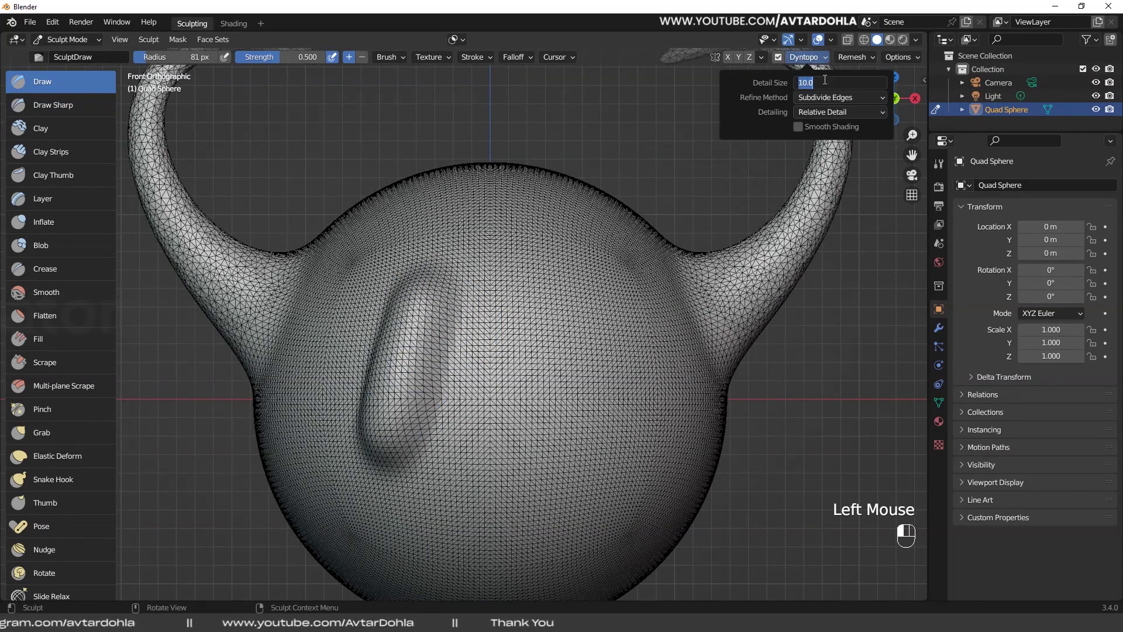
pyautogui.write('5')
pyautogui.press('Return')
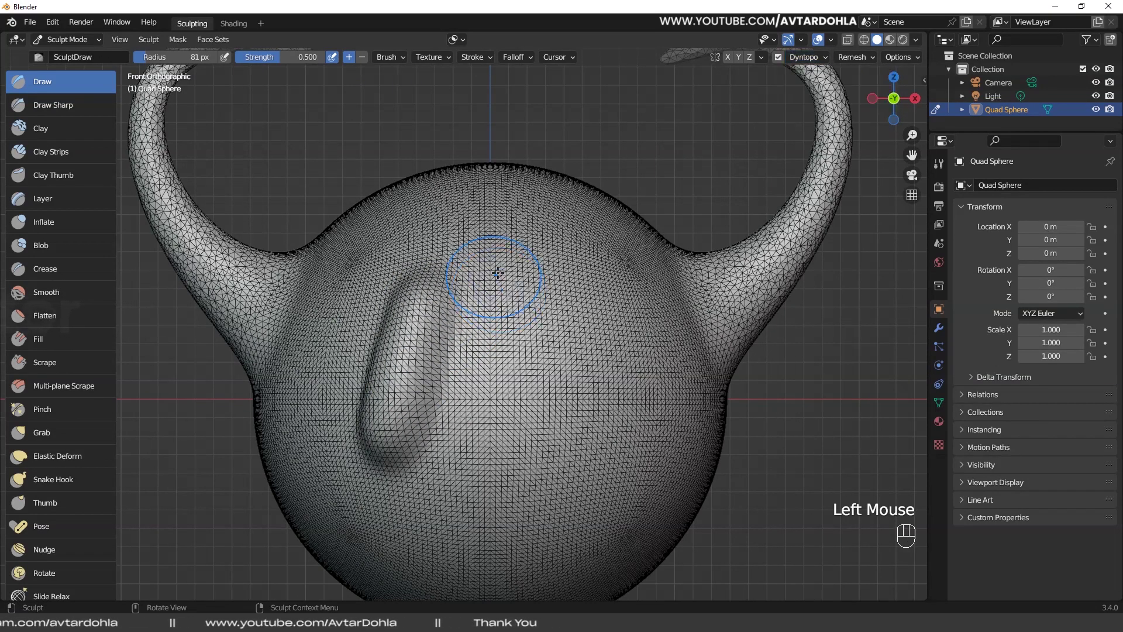
pyautogui.moveTo(498, 273)
pyautogui.mouseDown()
pyautogui.moveTo(504, 410)
pyautogui.moveTo(518, 357)
pyautogui.moveTo(536, 403)
pyautogui.mouseUp()
pyautogui.scroll(1, 536, 402)
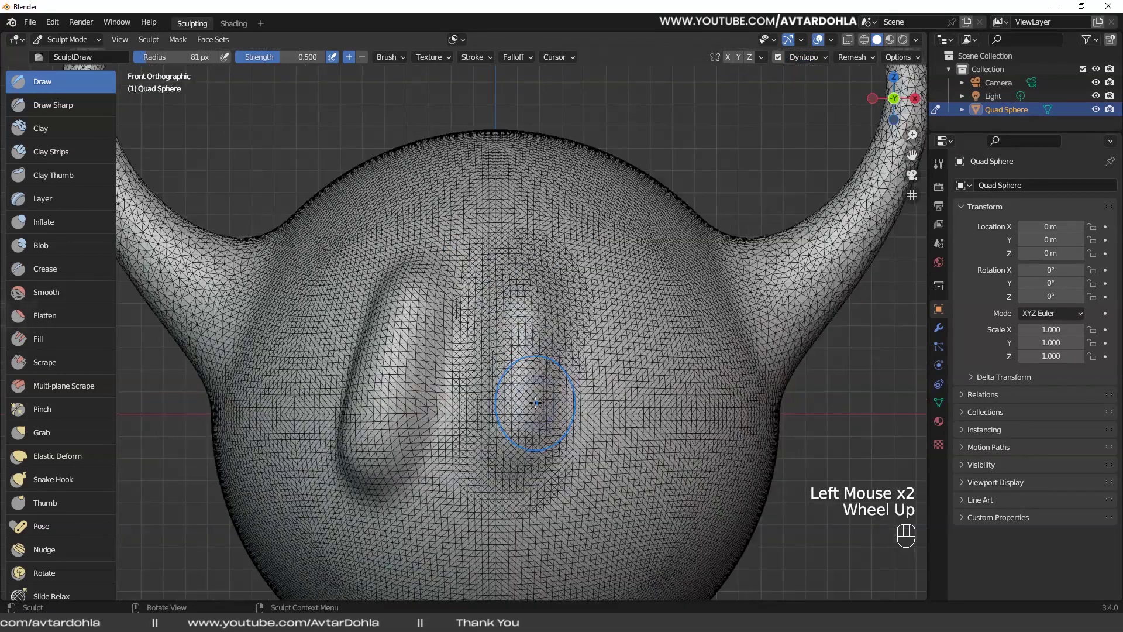
pyautogui.scroll(2, 535, 402)
pyautogui.scroll(1, 571, 383)
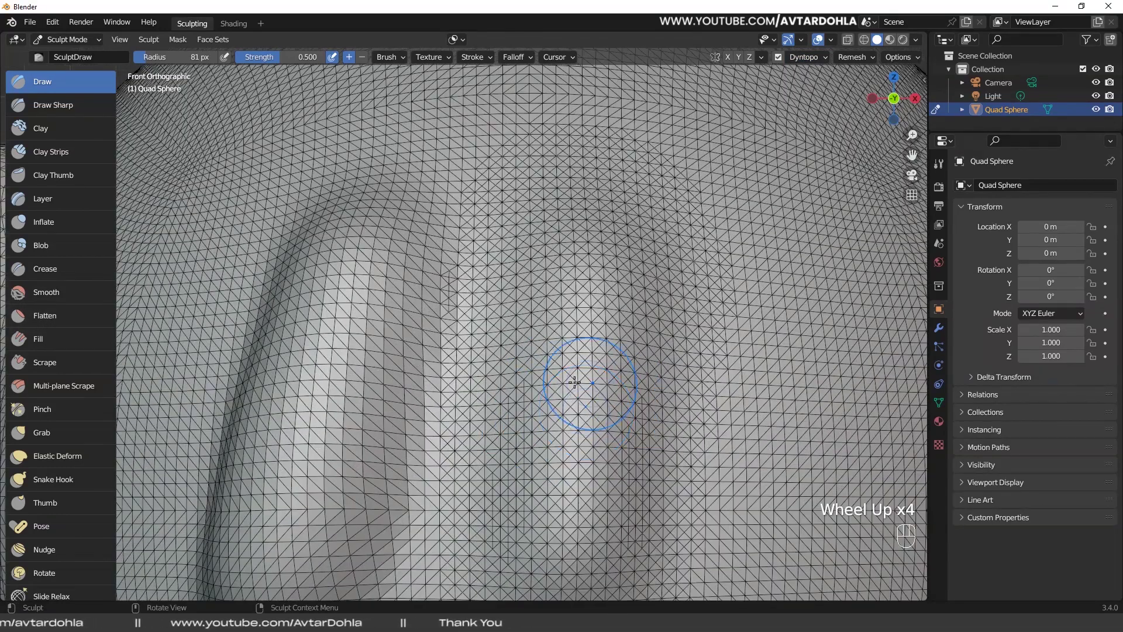
# Switch the Dyntopo refine method to Collapse Edges and back to Subdivide Collapse.
pyautogui.click(823, 57)
pyautogui.click(833, 96)
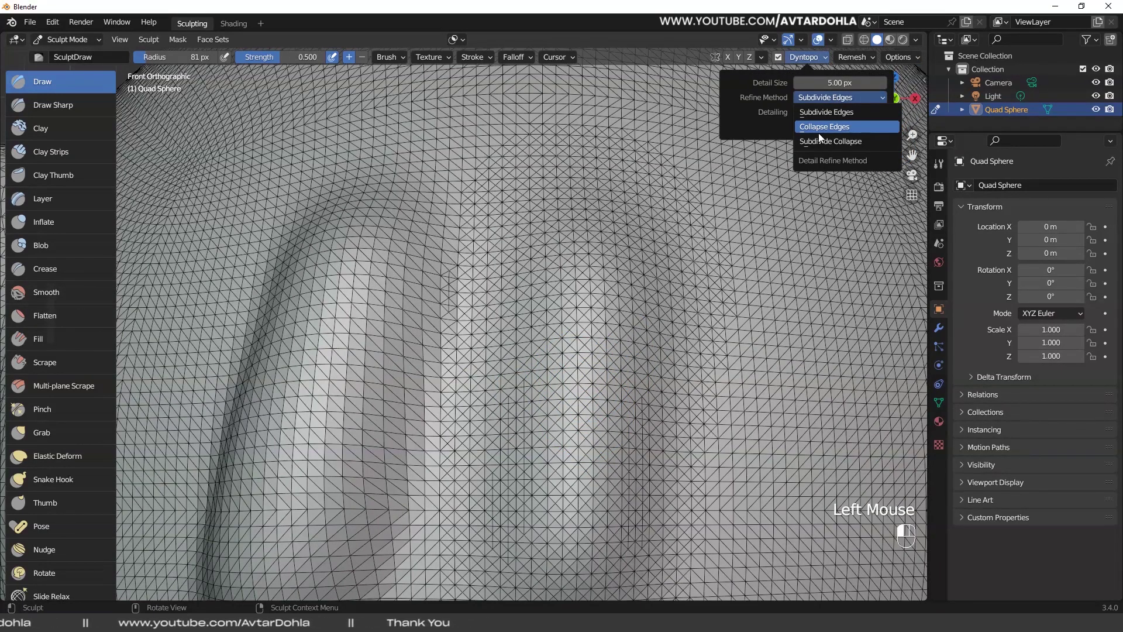
pyautogui.click(844, 127)
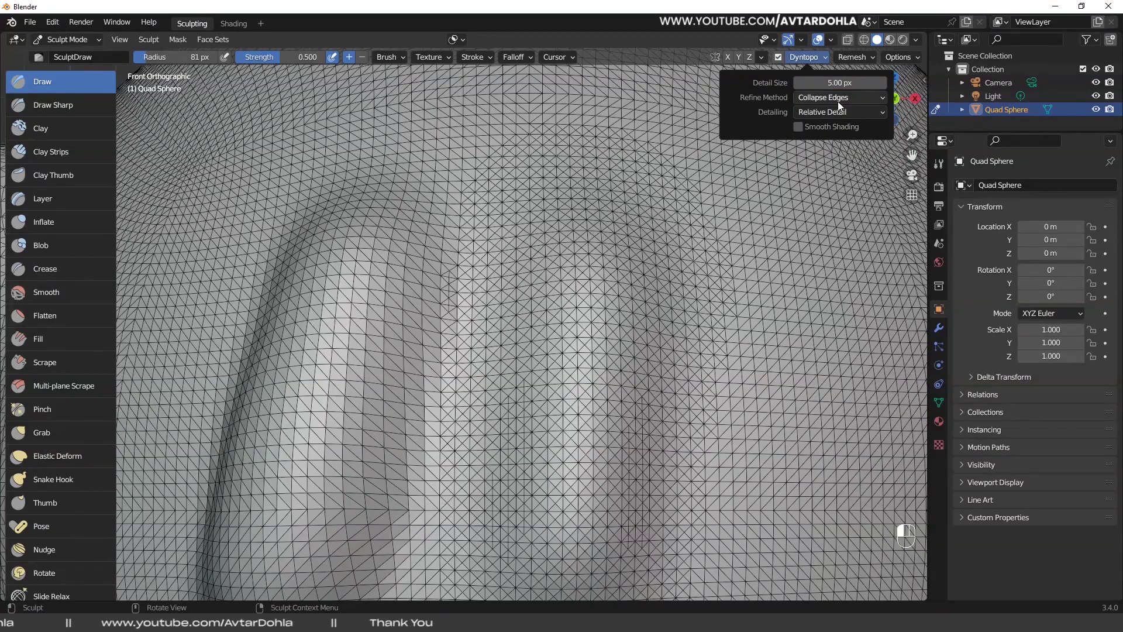
pyautogui.click(835, 98)
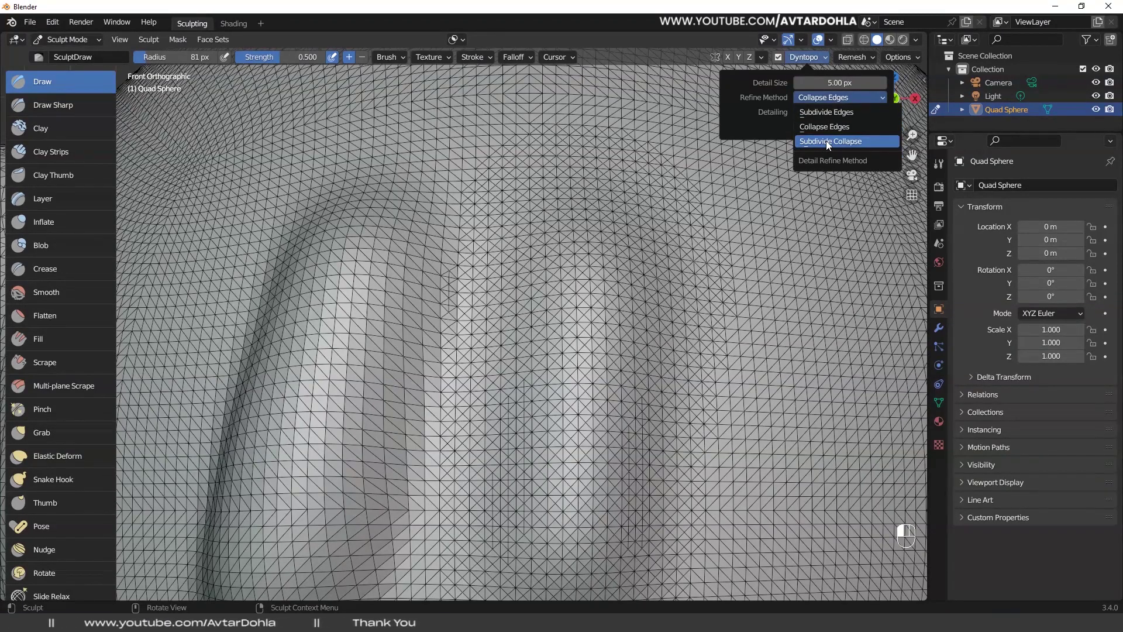
pyautogui.click(828, 142)
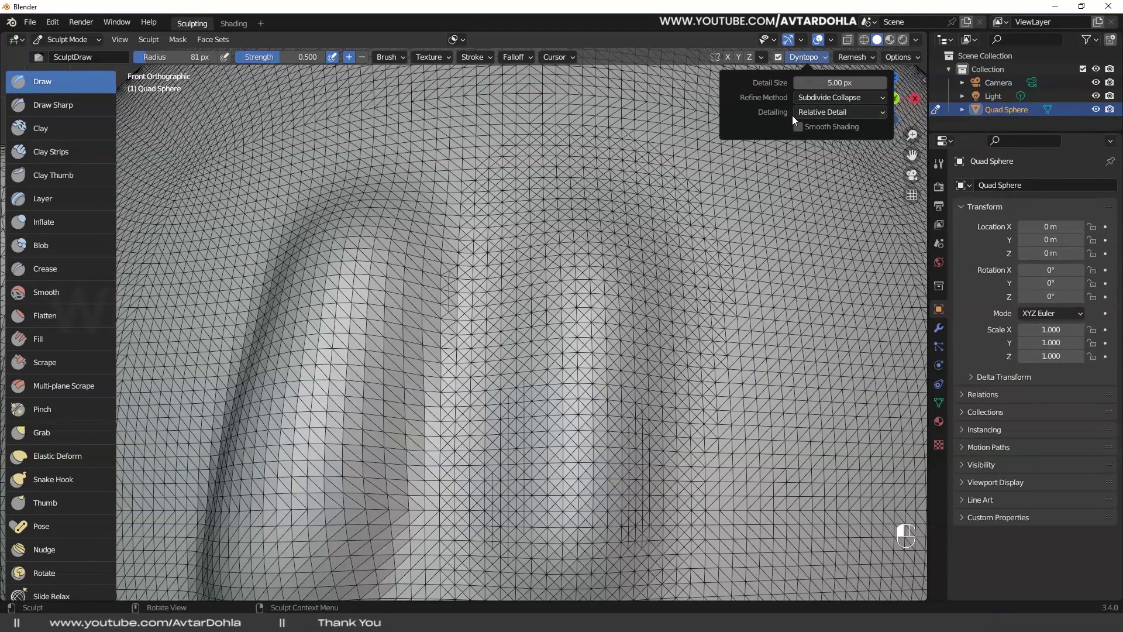
pyautogui.click(837, 100)
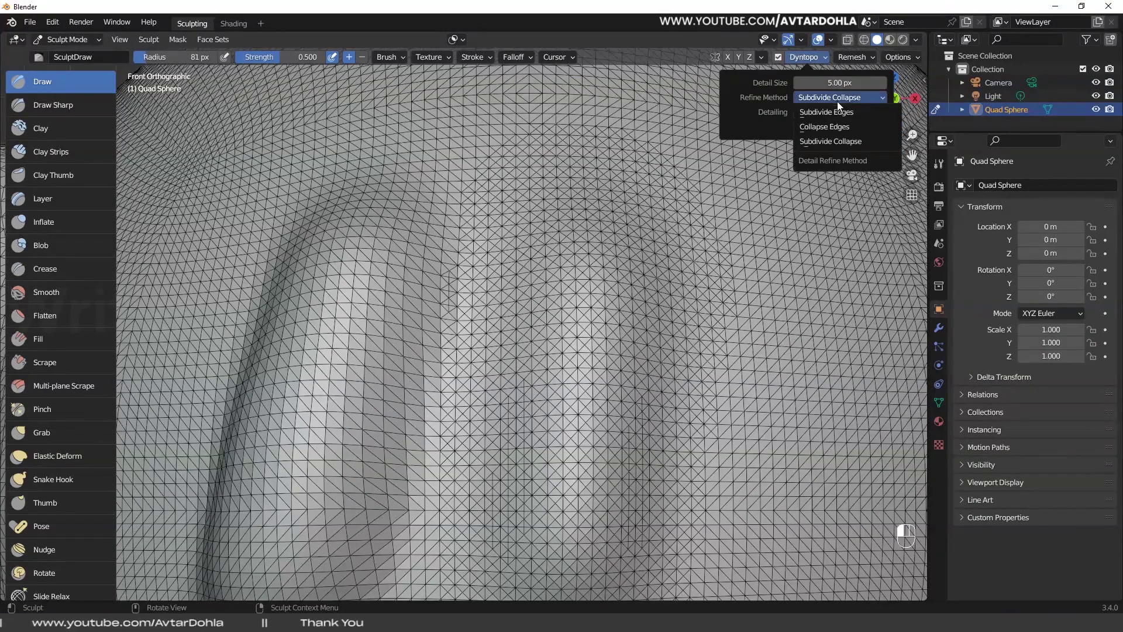
pyautogui.click(847, 97)
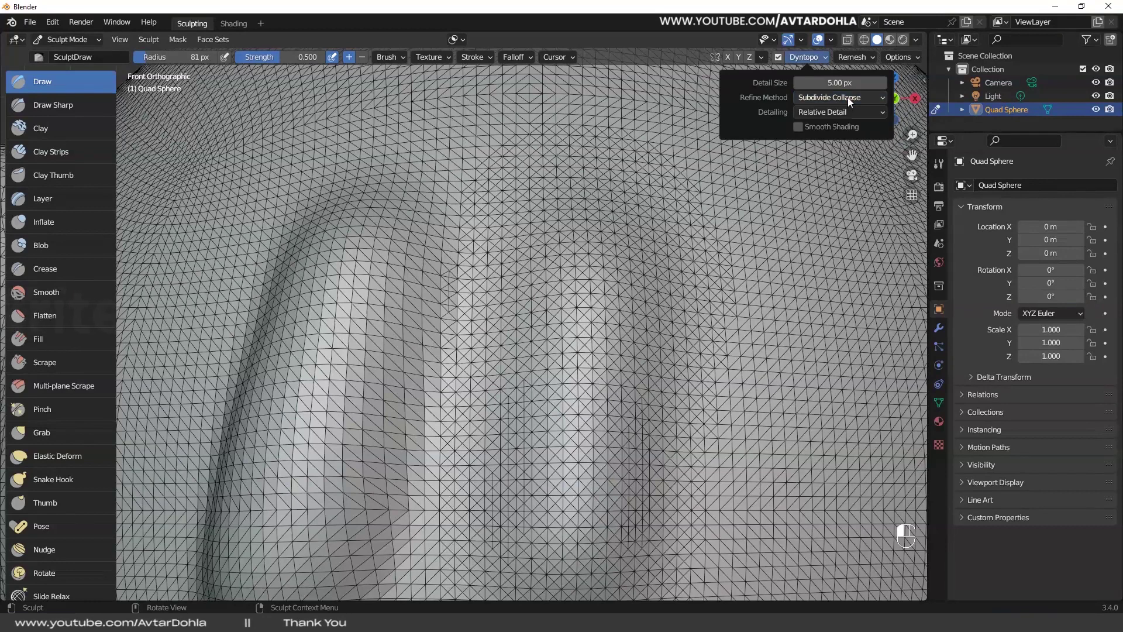
pyautogui.click(848, 97)
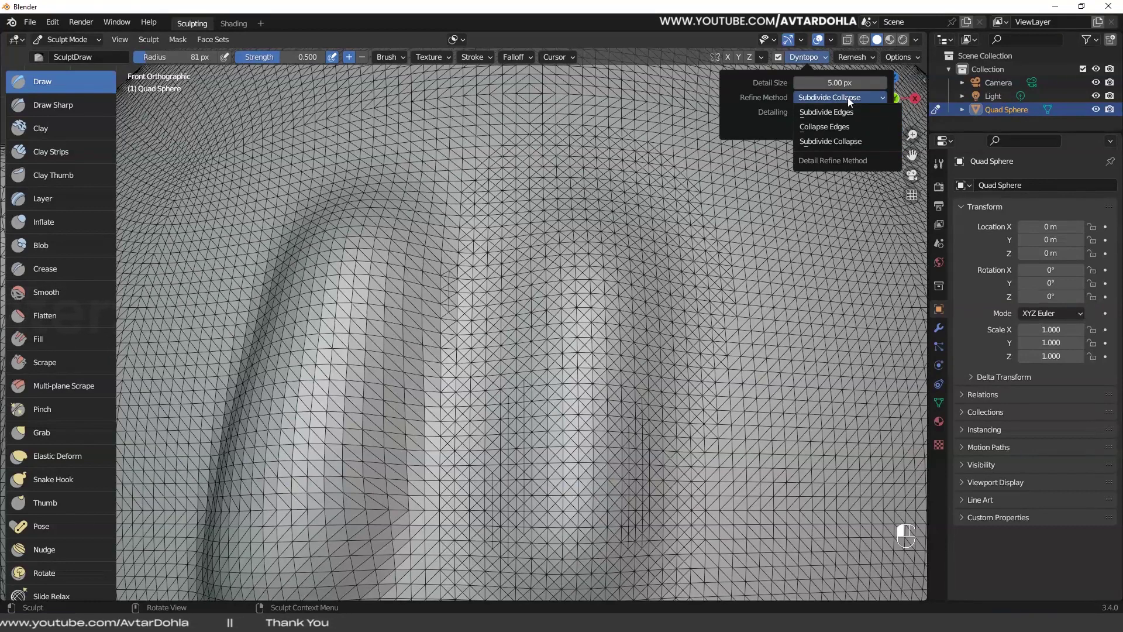
pyautogui.click(848, 97)
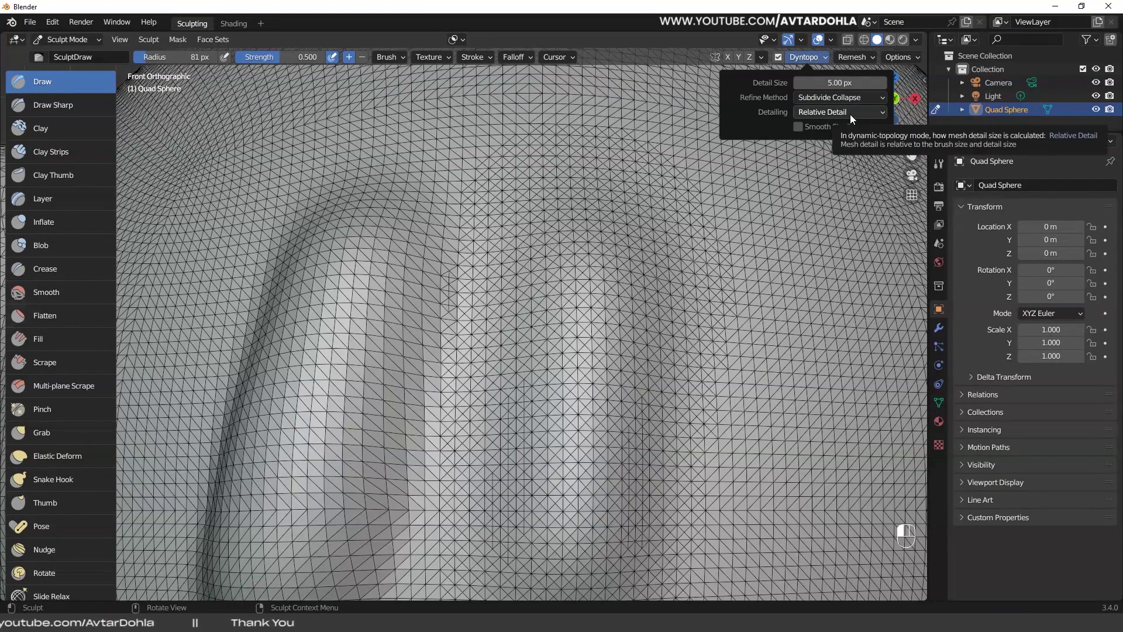
pyautogui.click(835, 111)
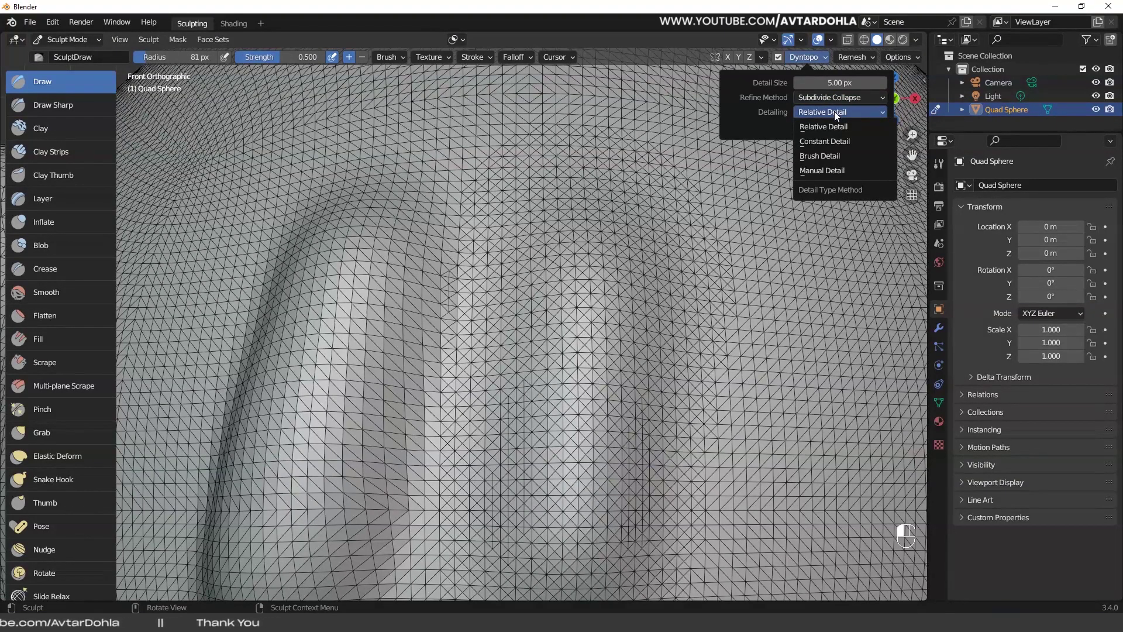
pyautogui.click(834, 112)
# Undo both Draw strokes on the sphere's front.
pyautogui.hotkey('ctrl', 'z')
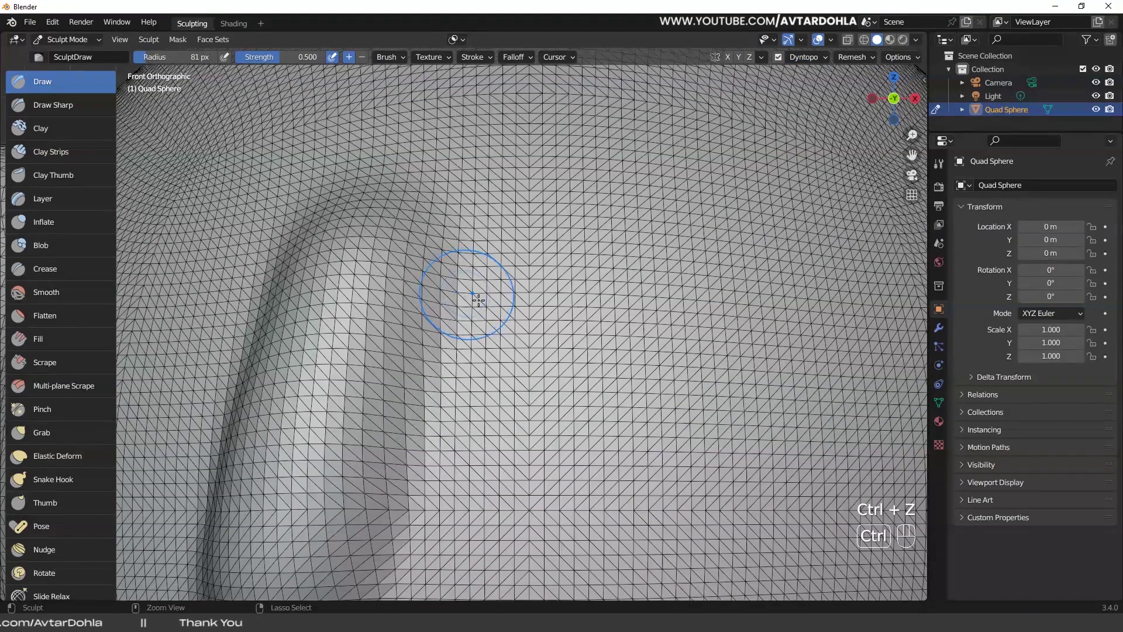
pyautogui.hotkey('ctrl', 'z')
pyautogui.scroll(-2, 478, 300)
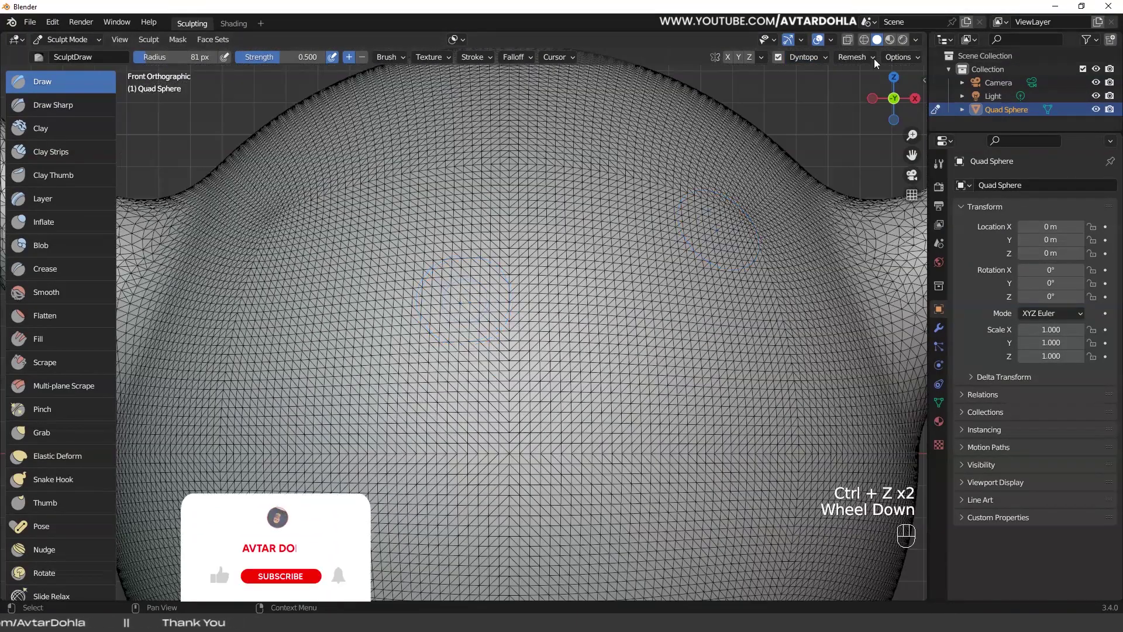
# Keep Dyntopo detailing on Relative Detail and set the detail size to 10 px.
pyautogui.click(825, 55)
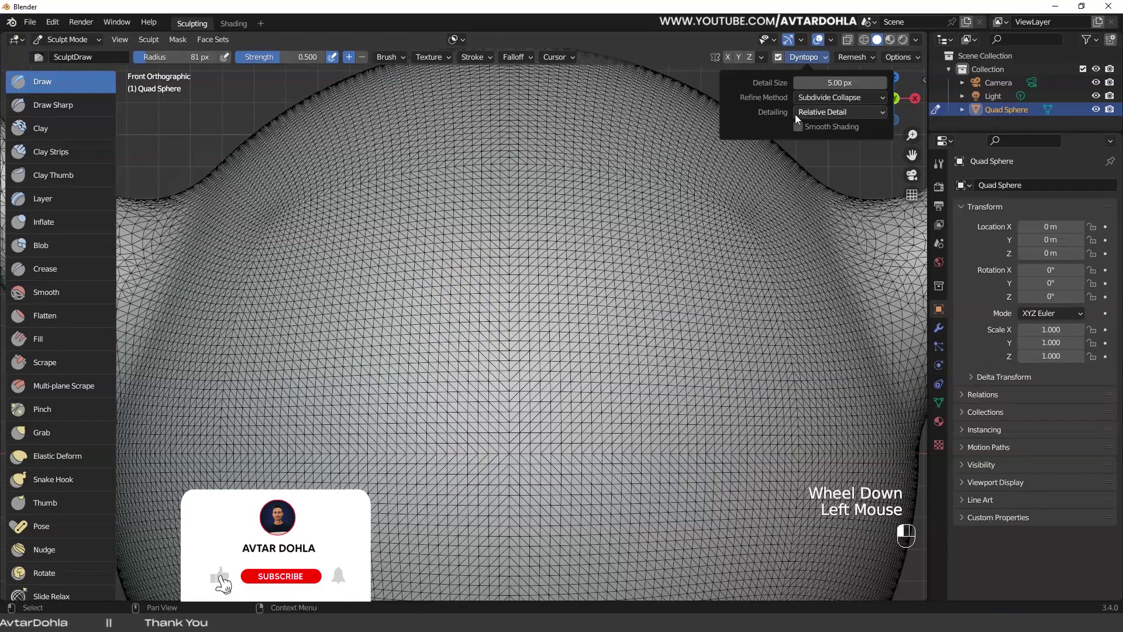
pyautogui.click(857, 114)
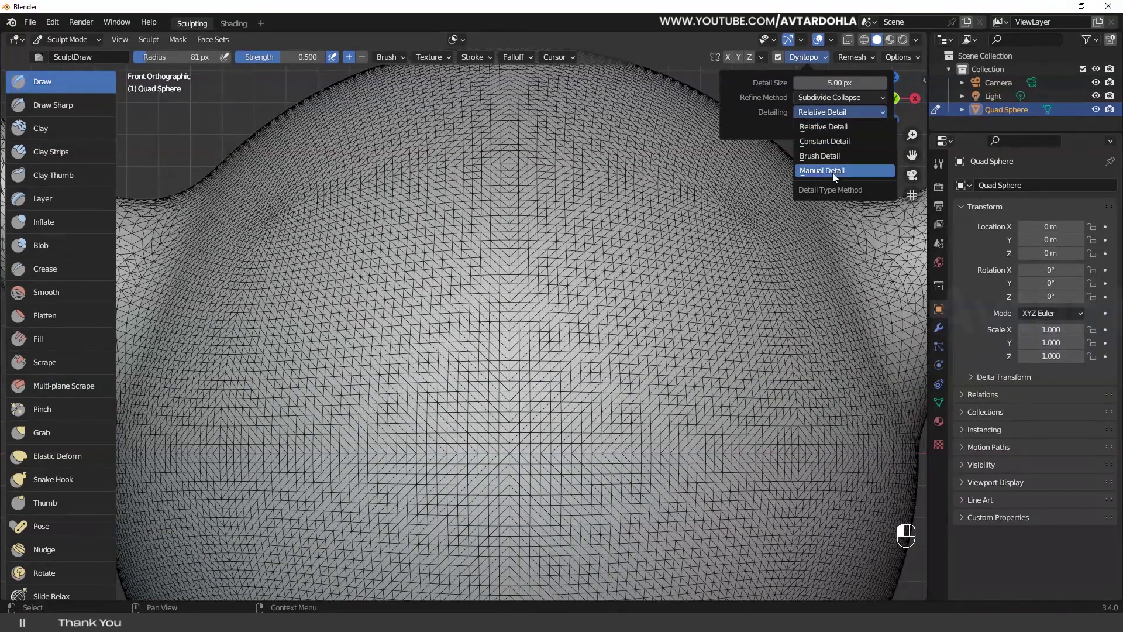
pyautogui.click(841, 126)
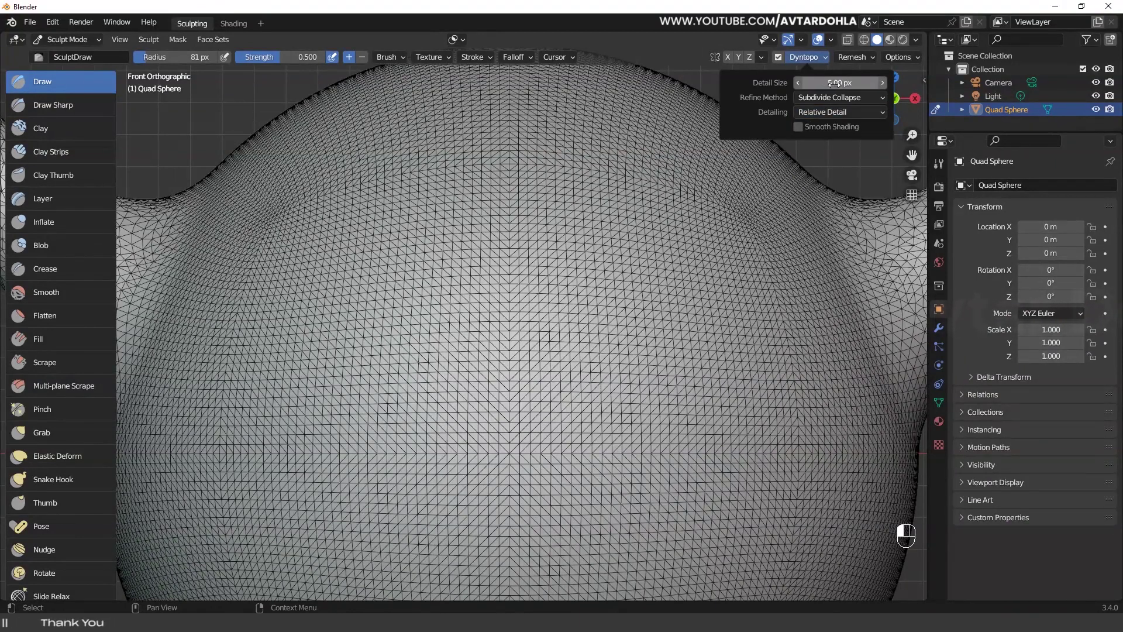
pyautogui.click(838, 83)
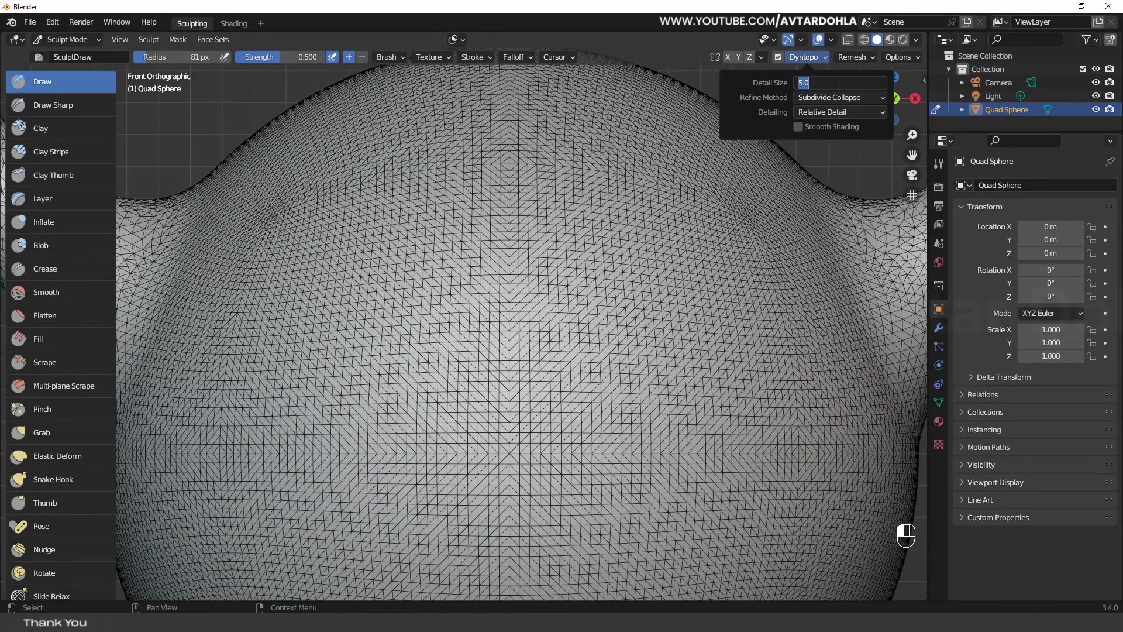
pyautogui.write('10')
pyautogui.press('Return')
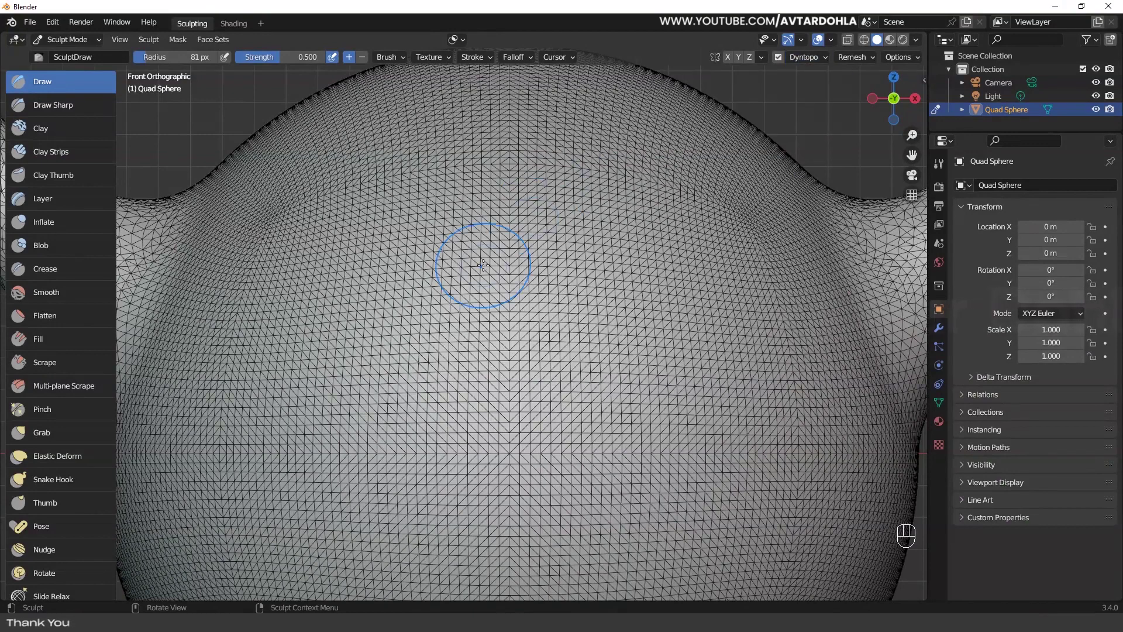
# Sculpt Draw strokes on the sphere's front beside the left horn, one short slanted and one longer downward.
pyautogui.scroll(-2, 364, 272)
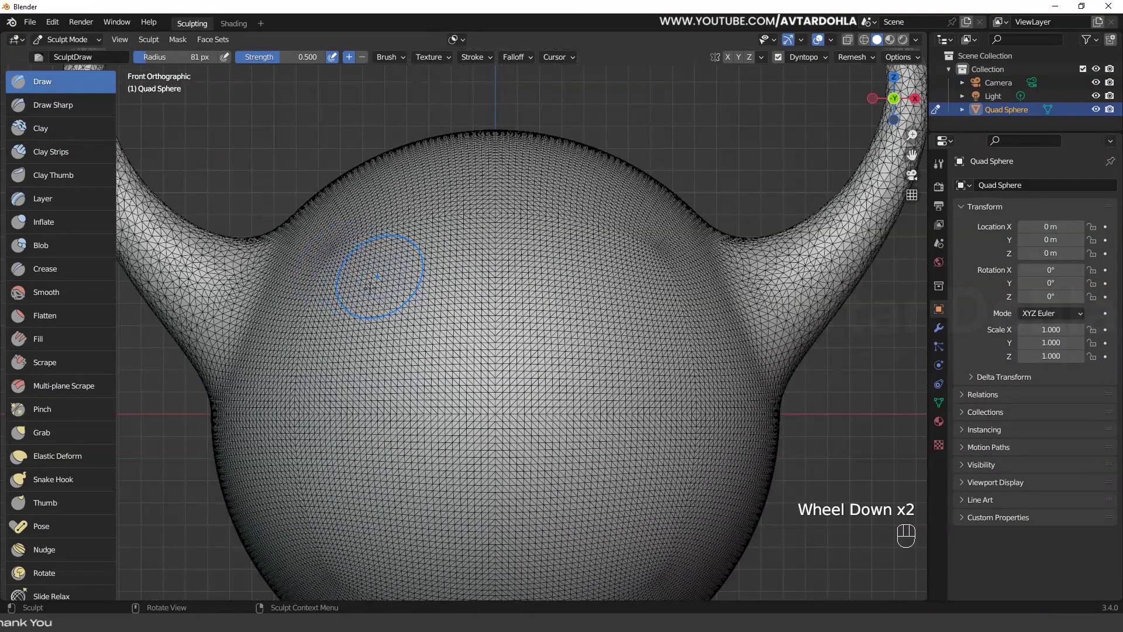
pyautogui.moveTo(370, 286)
pyautogui.mouseDown()
pyautogui.moveTo(350, 373)
pyautogui.moveTo(359, 430)
pyautogui.moveTo(404, 275)
pyautogui.moveTo(314, 342)
pyautogui.moveTo(322, 328)
pyautogui.mouseUp()
pyautogui.scroll(1, 325, 292)
pyautogui.moveTo(324, 292); pyautogui.dragTo(399, 310, button='middle')
pyautogui.scroll(-1, 399, 310)
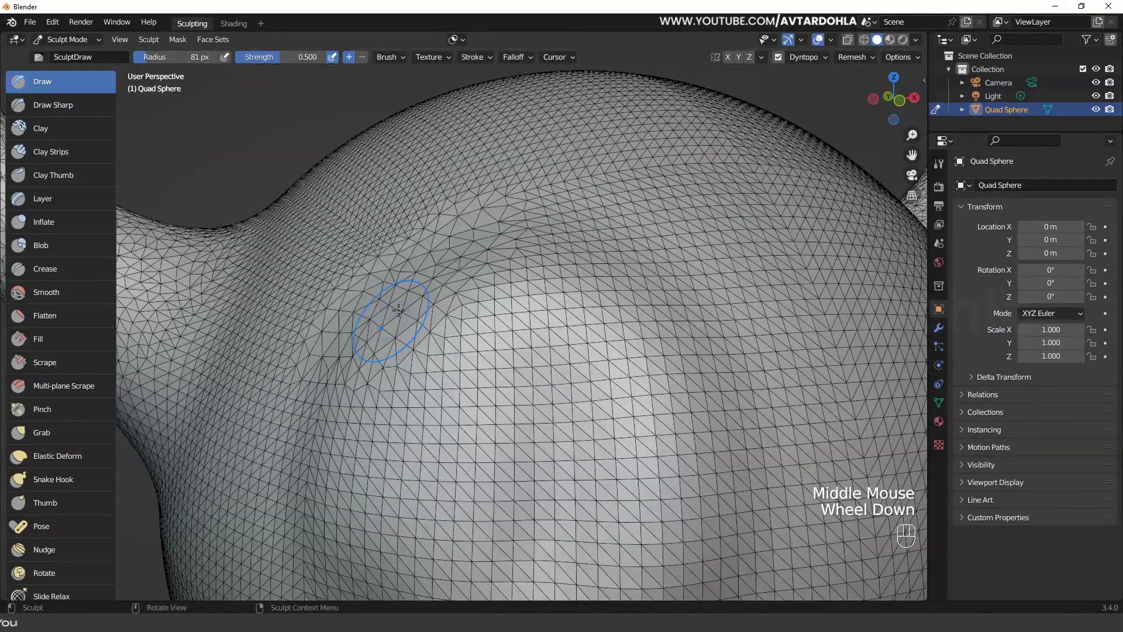
pyautogui.scroll(-1, 379, 273)
pyautogui.moveTo(447, 227)
pyautogui.mouseDown()
pyautogui.moveTo(410, 316)
pyautogui.moveTo(462, 234)
pyautogui.moveTo(380, 346)
pyautogui.moveTo(351, 445)
pyautogui.moveTo(444, 497)
pyautogui.moveTo(491, 456)
pyautogui.mouseUp()
pyautogui.scroll(1, 477, 344)
pyautogui.moveTo(478, 344)
pyautogui.mouseDown(button='middle')
pyautogui.moveTo(445, 351)
pyautogui.moveTo(421, 333)
pyautogui.moveTo(468, 327)
pyautogui.mouseUp(button='middle')
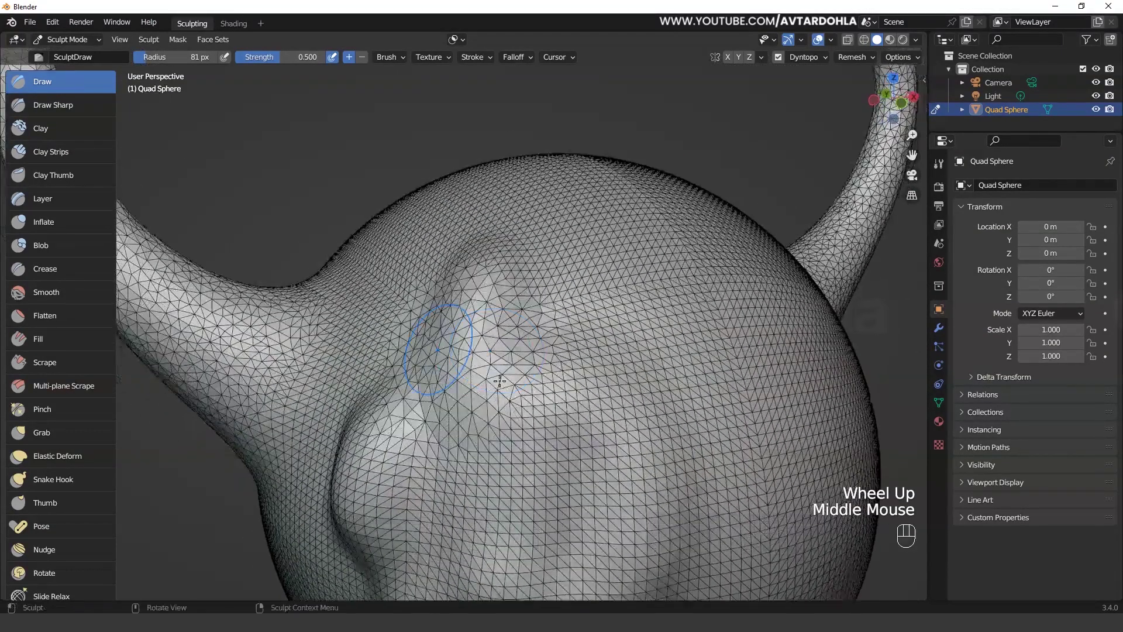
# Switch Dyntopo detailing to Constant Detail and set the resolution to 5.
pyautogui.click(820, 57)
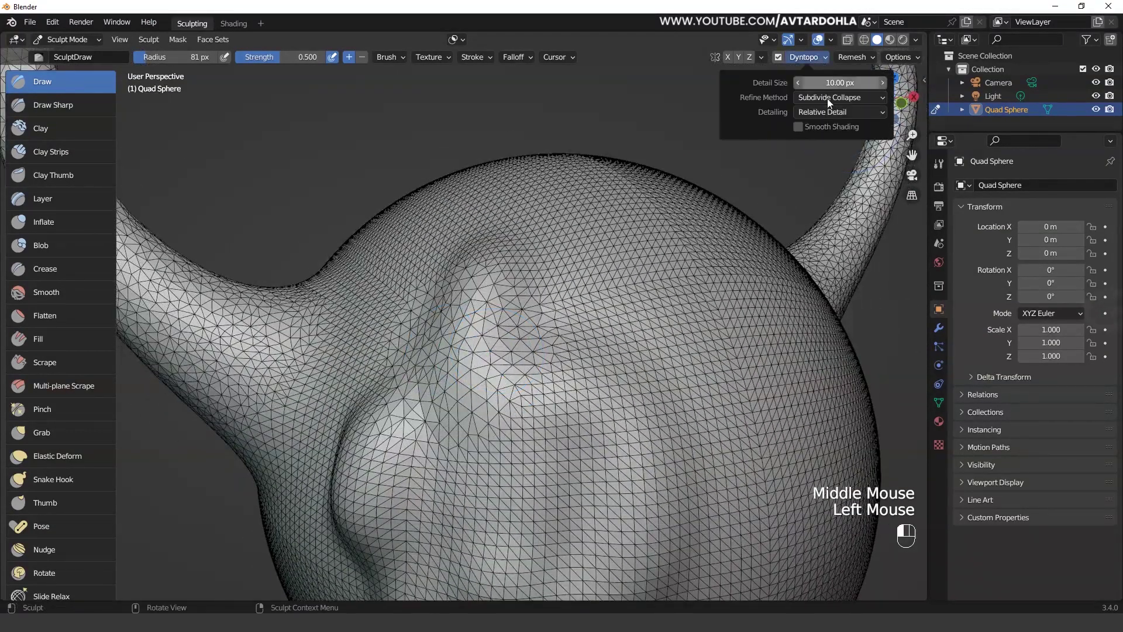
pyautogui.click(858, 111)
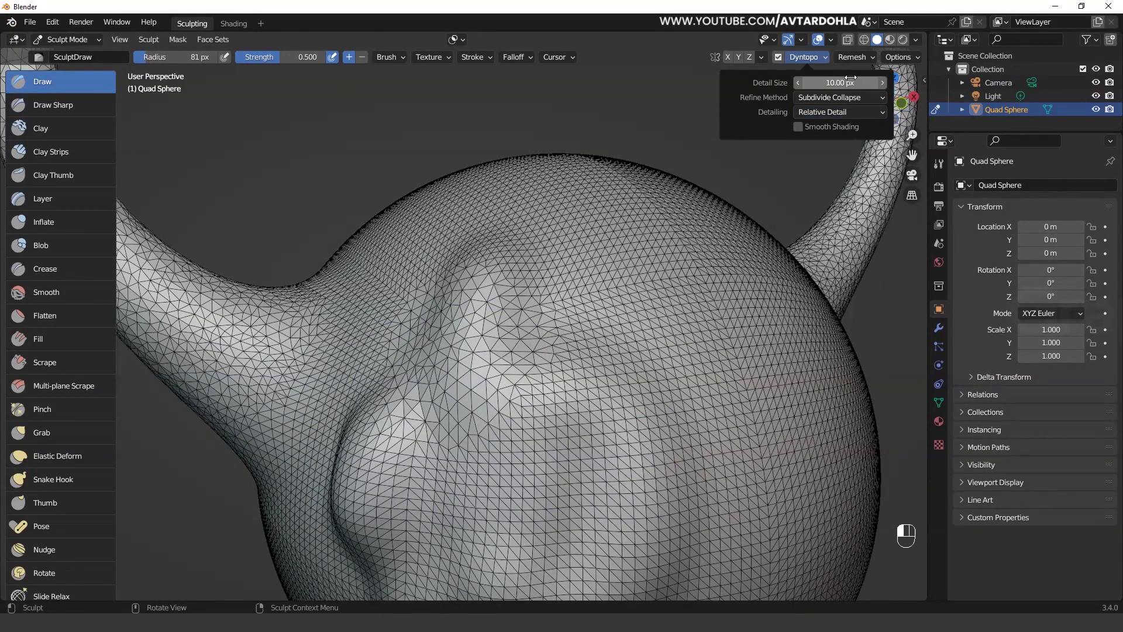
pyautogui.click(841, 110)
pyautogui.click(851, 141)
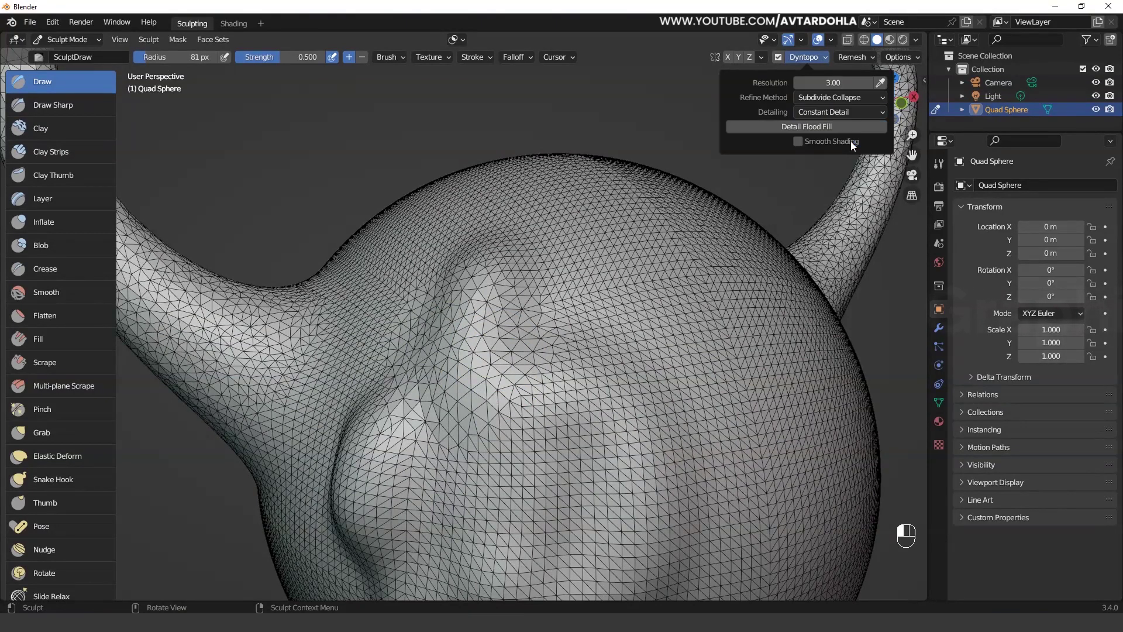
pyautogui.click(837, 84)
pyautogui.write('5')
pyautogui.press('Return')
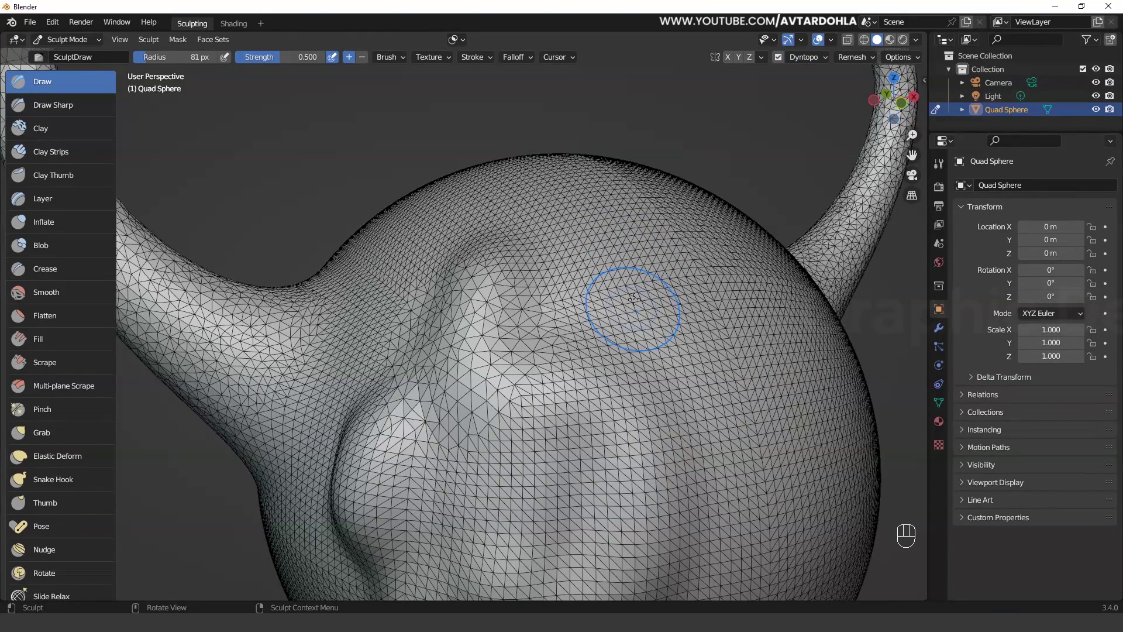
# Apply Detail Flood Fill to the whole horned sphere at the constant resolution and undo it.
pyautogui.keyDown('shift'); pyautogui.moveTo(634, 299); pyautogui.dragTo(559, 269, button='middle'); pyautogui.keyUp('shift')
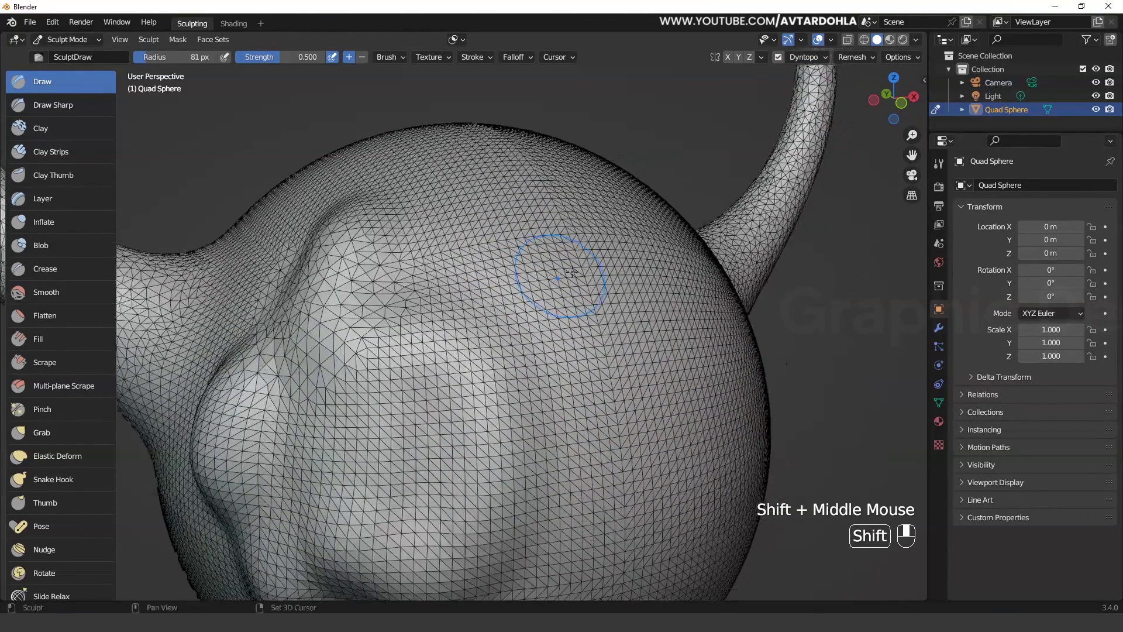
pyautogui.click(821, 57)
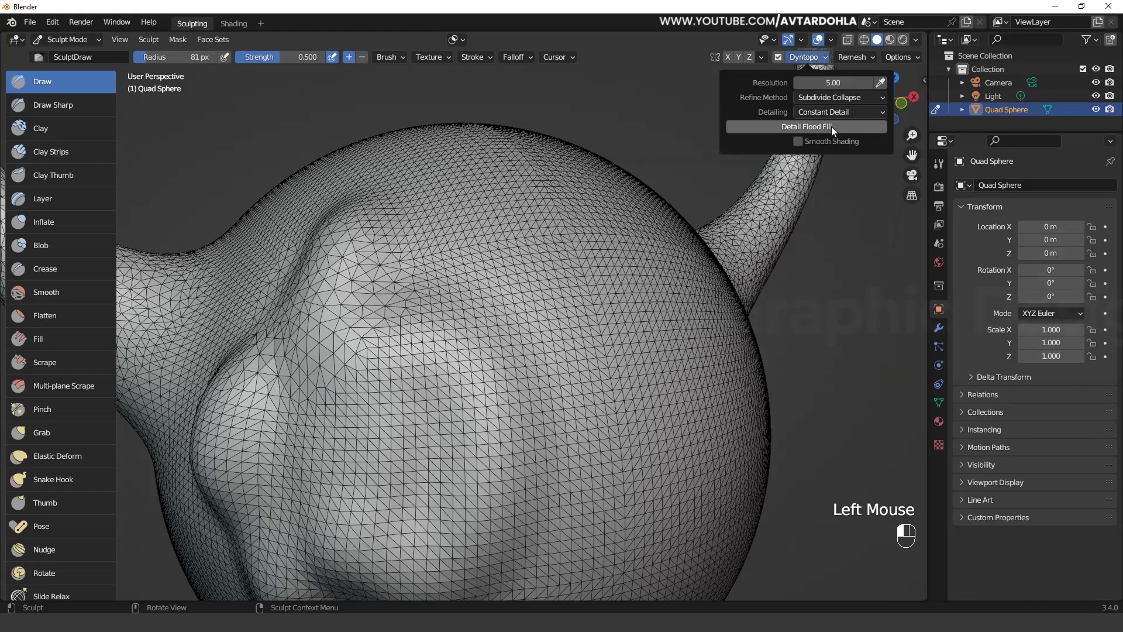
pyautogui.click(820, 126)
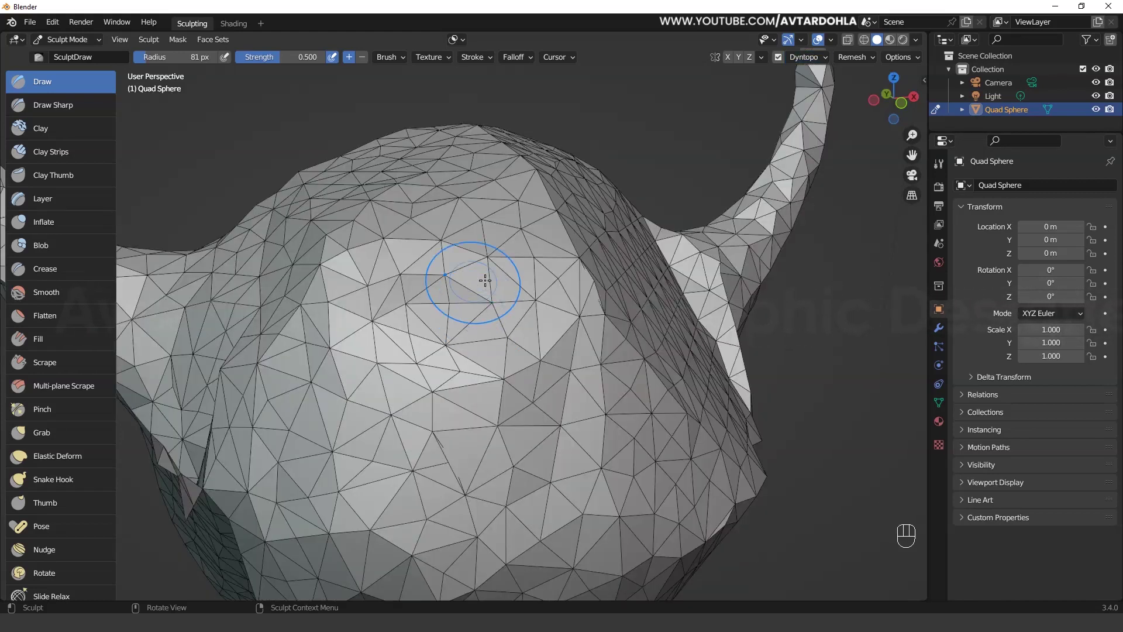
pyautogui.click(825, 59)
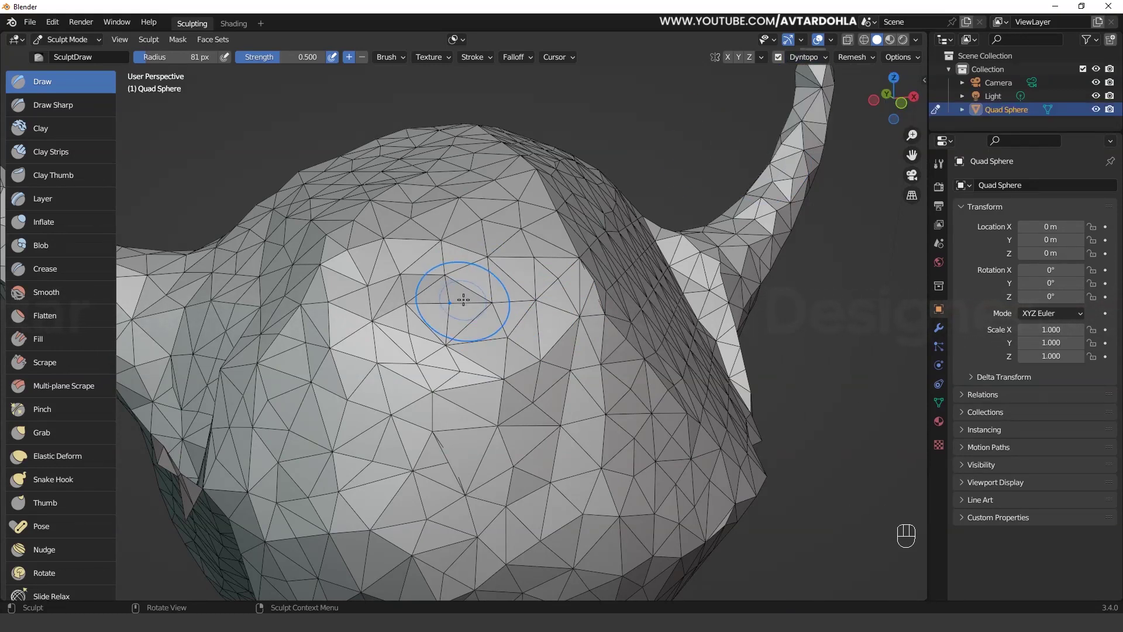
pyautogui.click(826, 57)
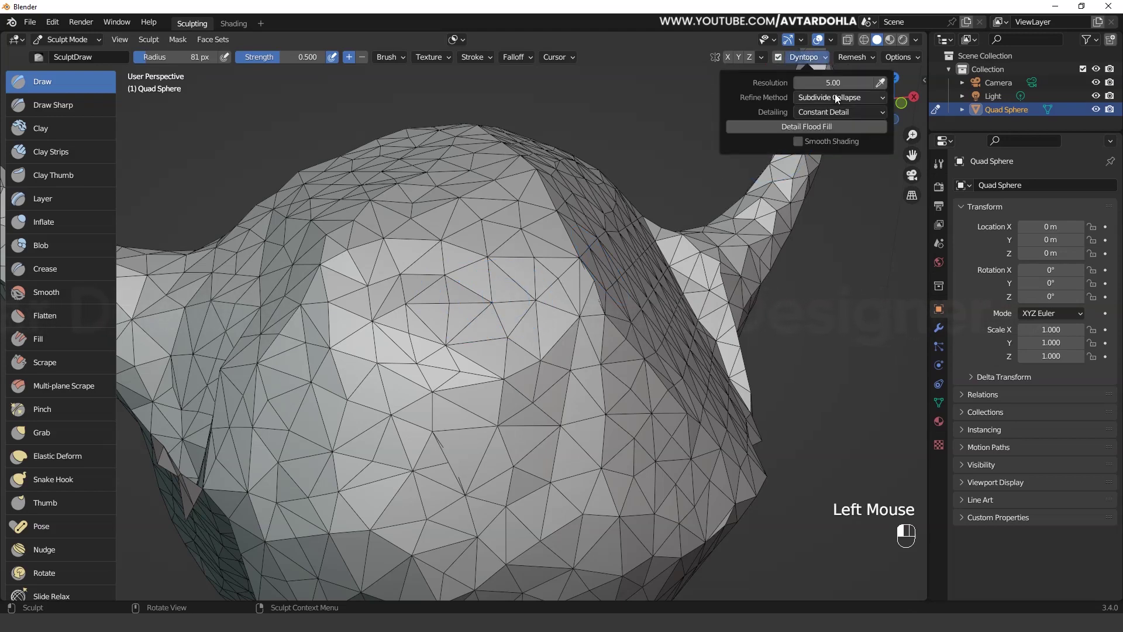
pyautogui.hotkey('ctrl', 'z')
pyautogui.hotkey('ctrl', 'z')
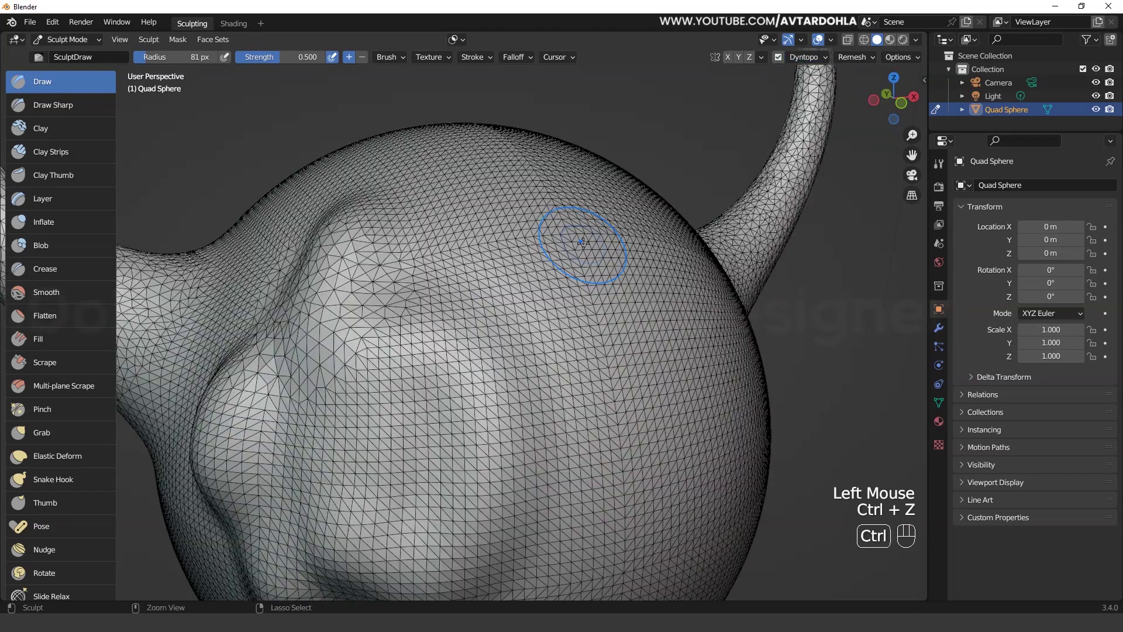
# Switch Dyntopo detailing to Relative Detail and back to Constant Detail.
pyautogui.click(821, 59)
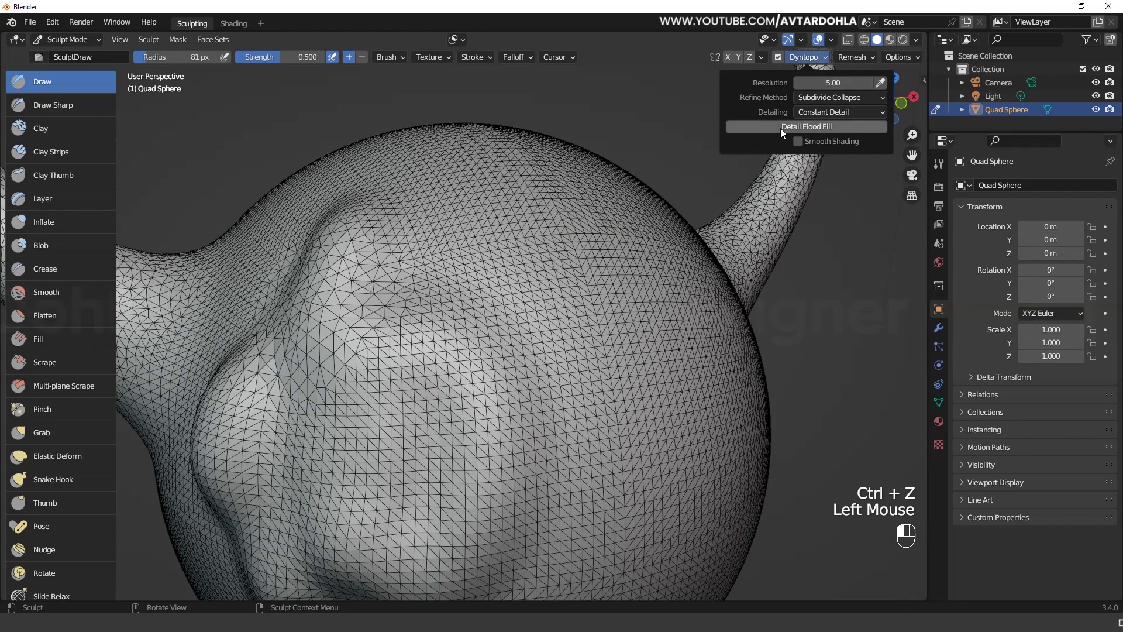
pyautogui.click(819, 112)
pyautogui.click(822, 120)
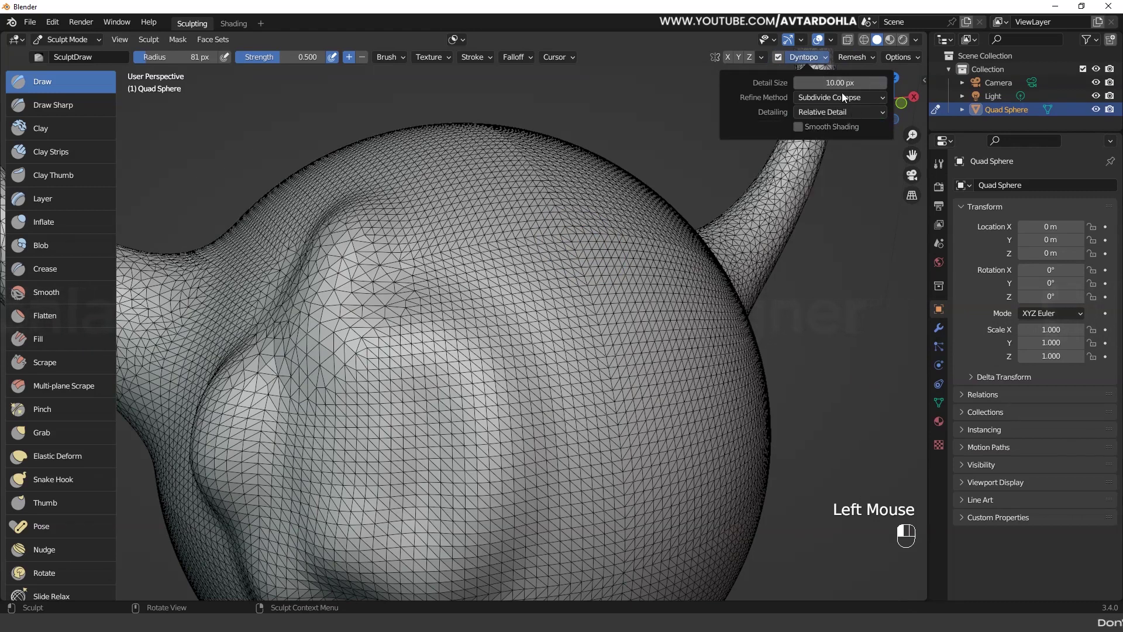
pyautogui.click(834, 112)
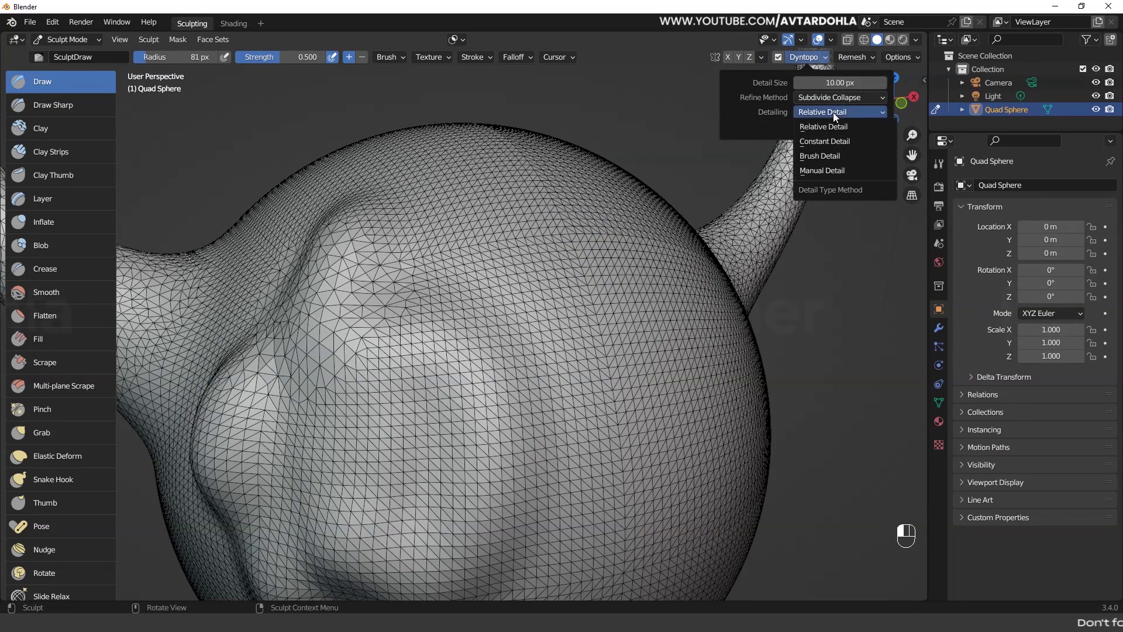
pyautogui.click(838, 141)
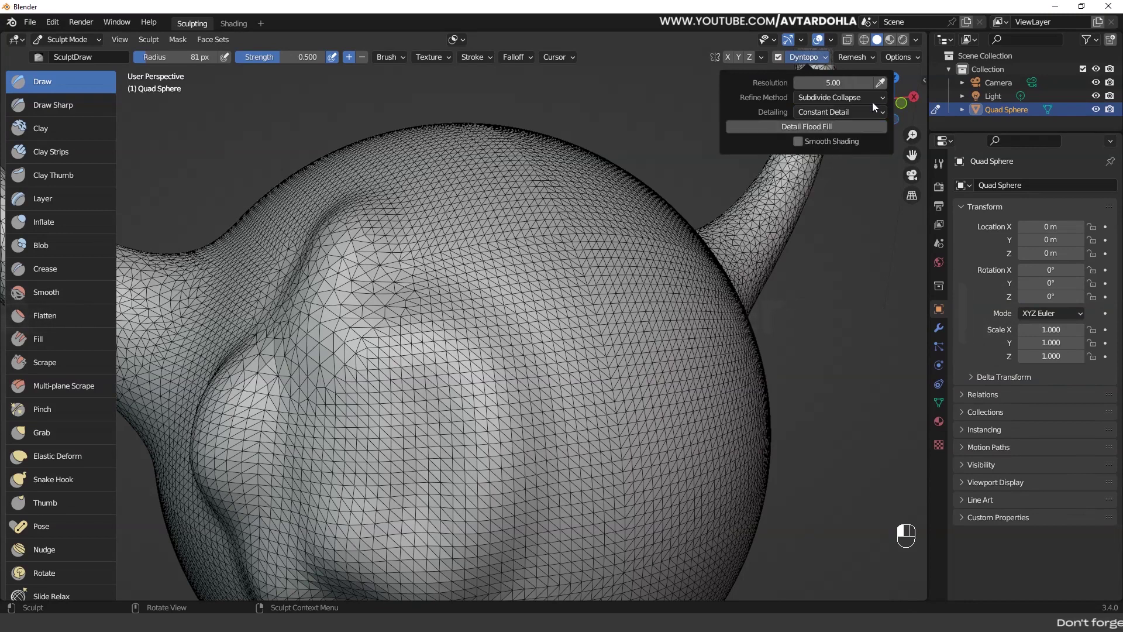
pyautogui.click(833, 126)
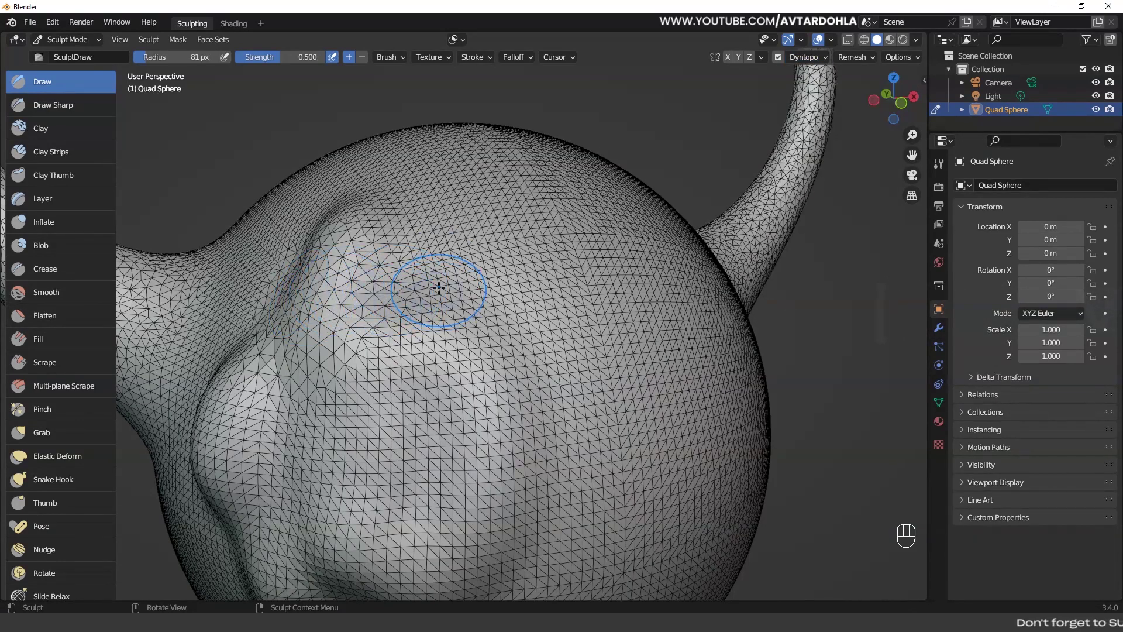
# In front view, sculpt a vertical Draw stroke down the middle of the sphere with Constant Detail at resolution 5.
pyautogui.keyDown('shift'); pyautogui.moveTo(433, 295); pyautogui.dragTo(486, 281, button='middle'); pyautogui.keyUp('shift')
pyautogui.scroll(3, 377, 326)
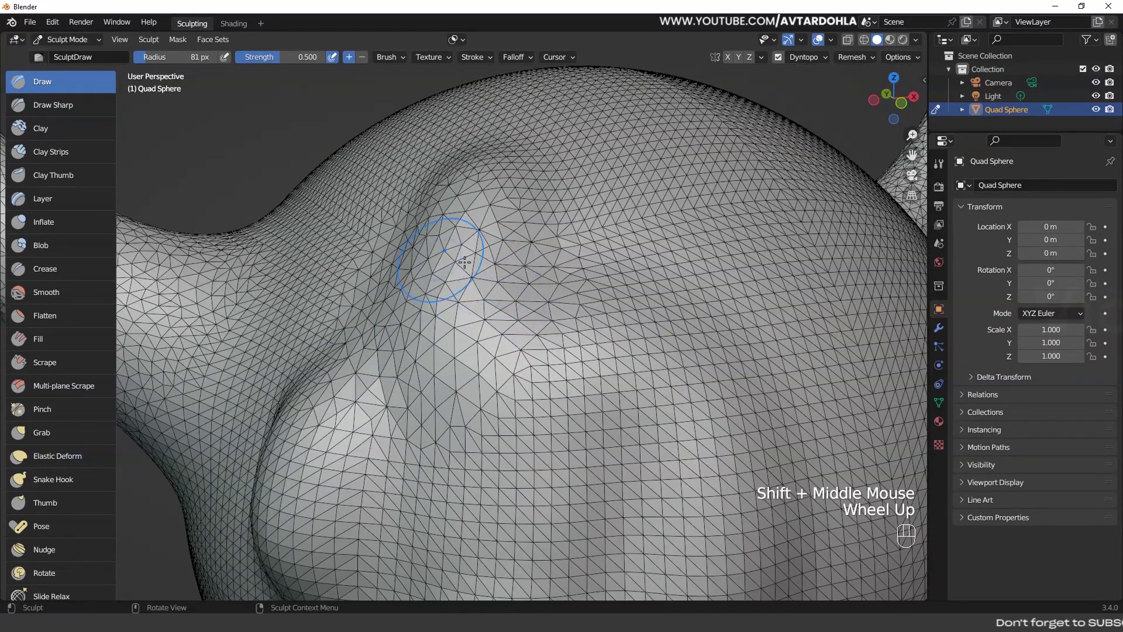
pyautogui.scroll(-2, 497, 265)
pyautogui.press('KP_1')
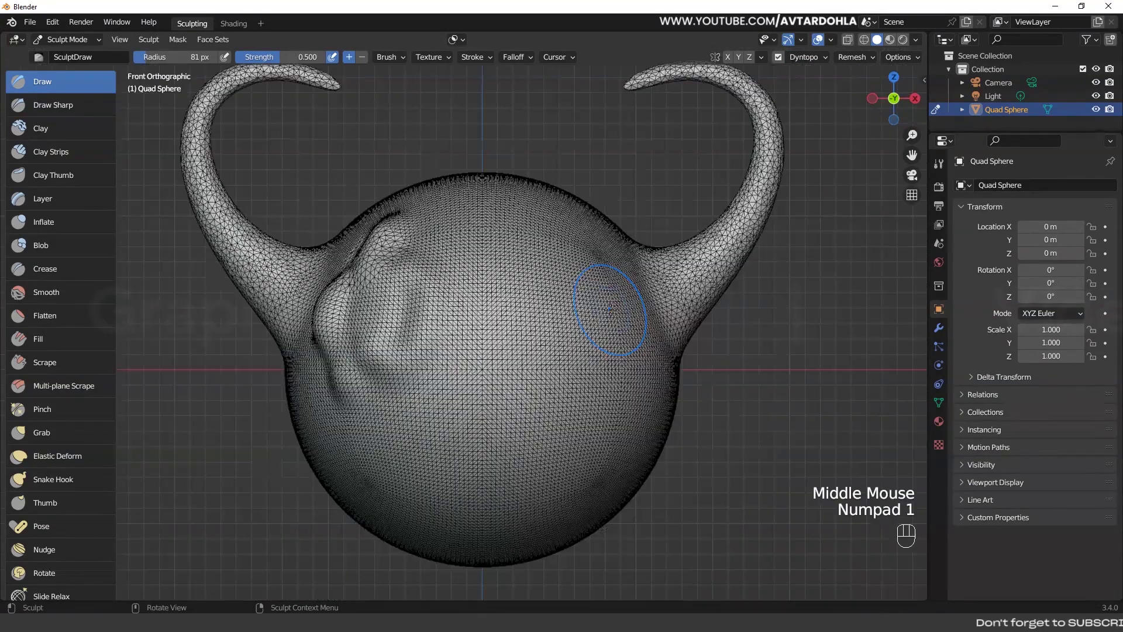
pyautogui.click(805, 57)
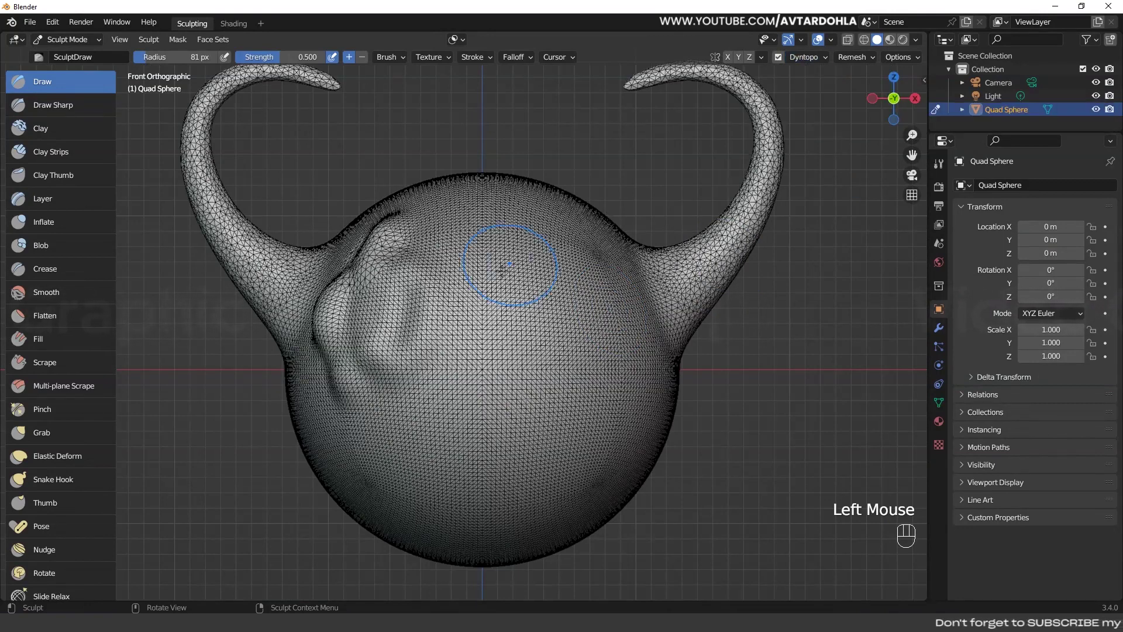
pyautogui.scroll(2, 489, 263)
pyautogui.moveTo(502, 206)
pyautogui.mouseDown()
pyautogui.moveTo(517, 410)
pyautogui.moveTo(550, 328)
pyautogui.mouseUp()
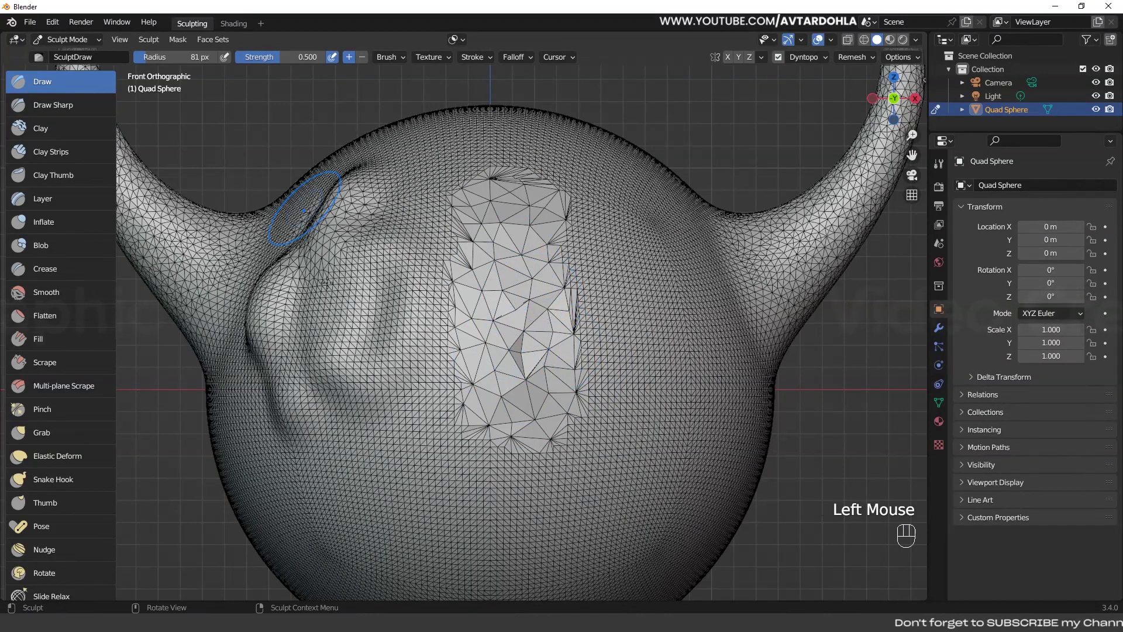
# Try Detail Flood Fill on the mesh with the new central stroke and undo the fill.
pyautogui.click(825, 57)
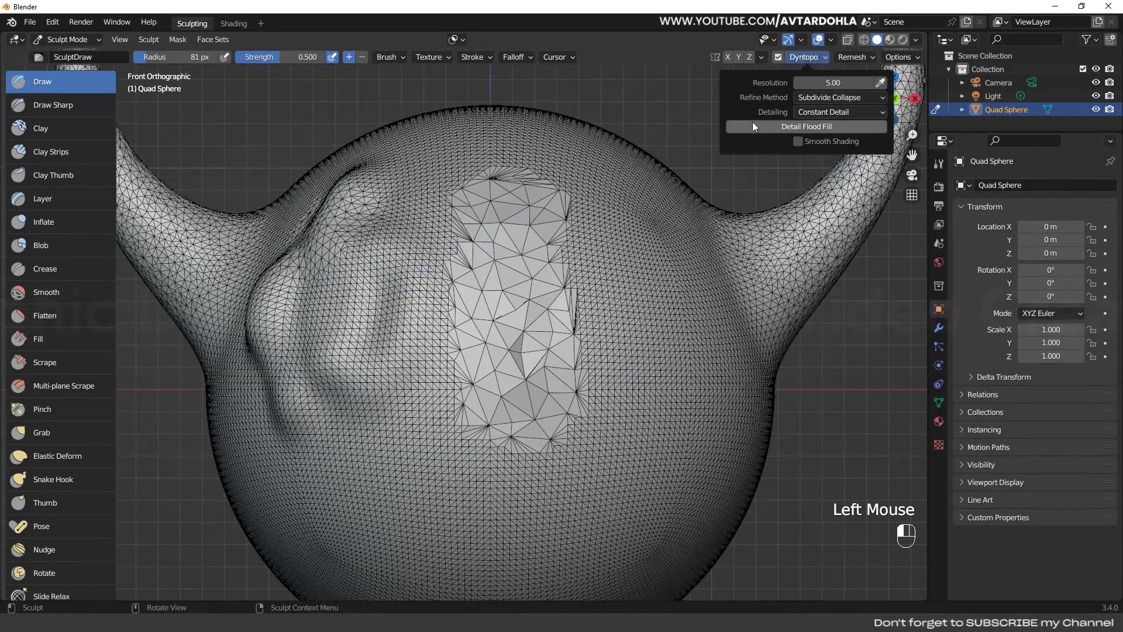
pyautogui.click(841, 127)
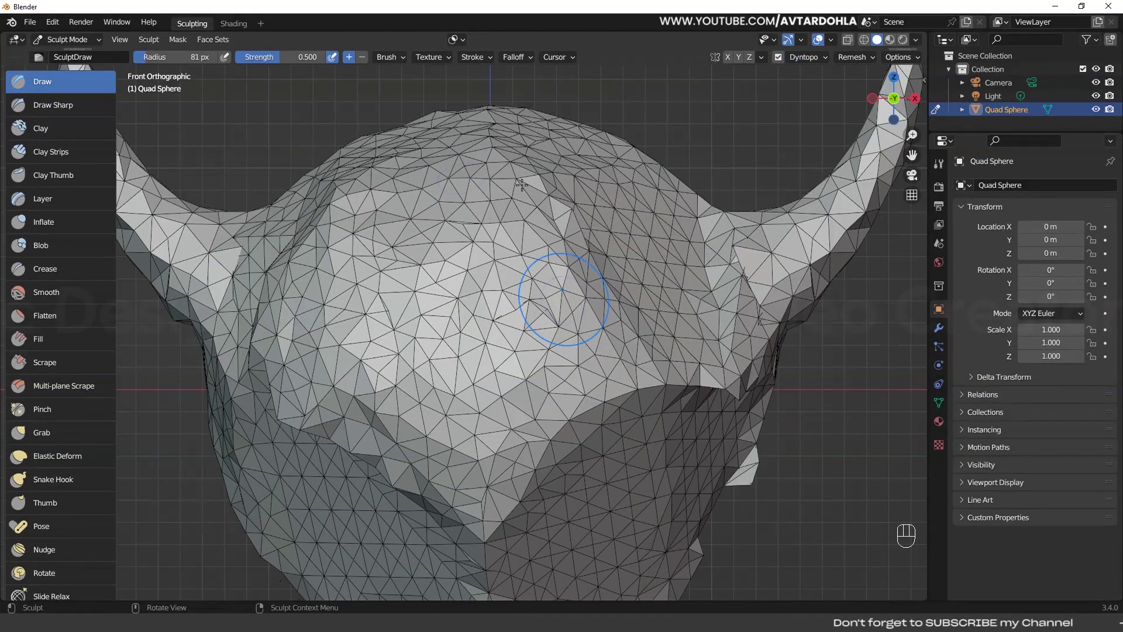
pyautogui.hotkey('ctrl', 'z')
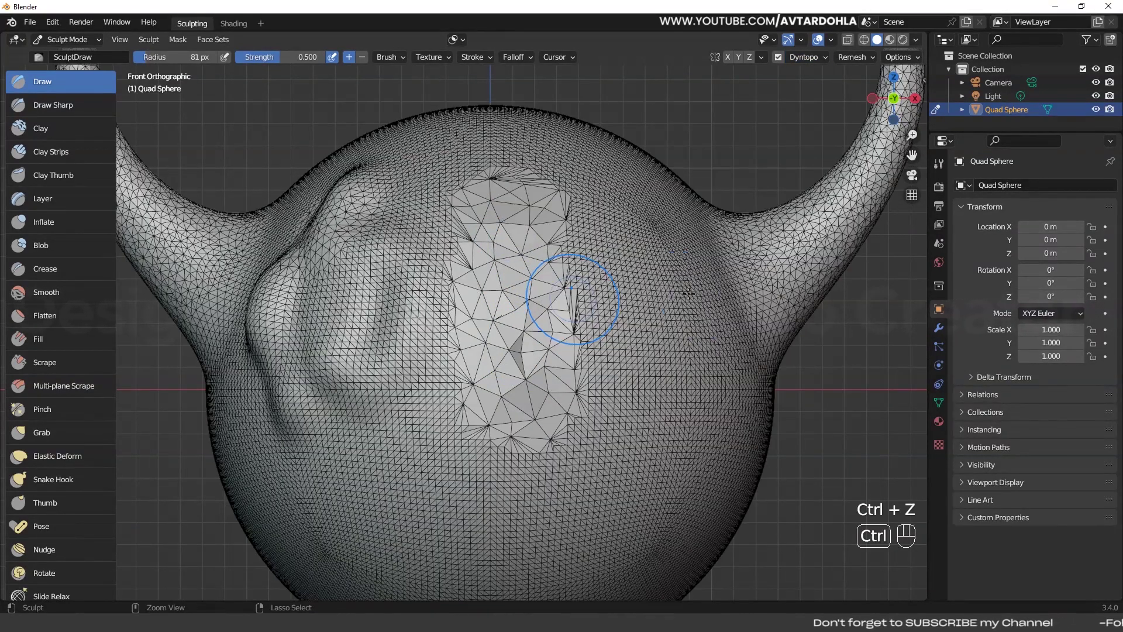
# Try a downward Draw stroke left of the coarse central patch at Dyntopo resolution 2 and undo the stroke.
pyautogui.click(830, 59)
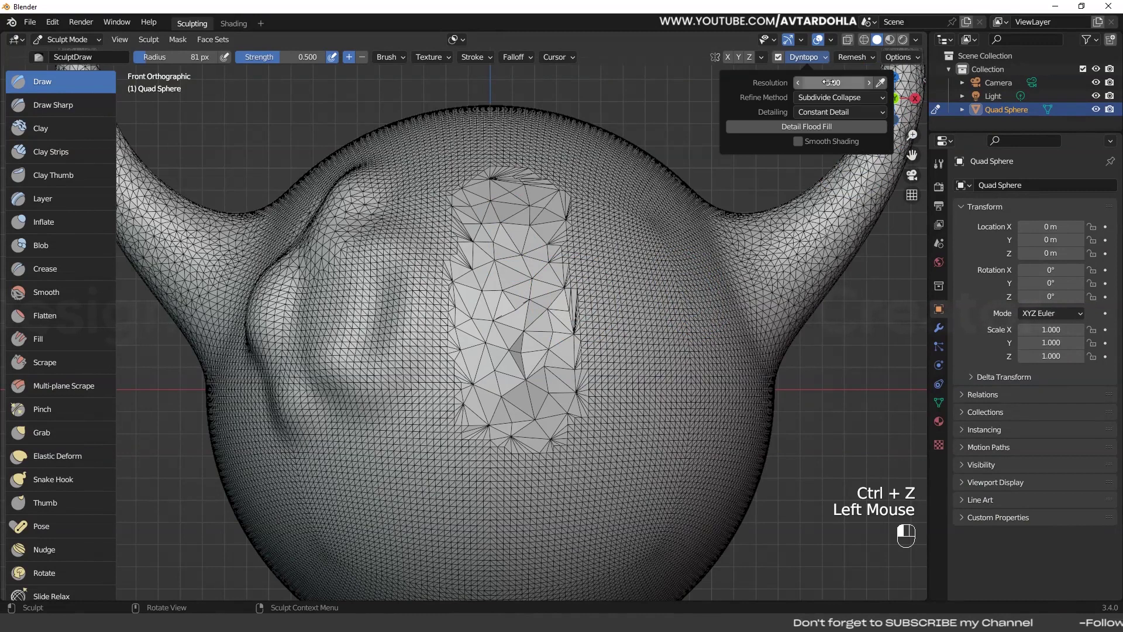
pyautogui.click(830, 82)
pyautogui.press('Return')
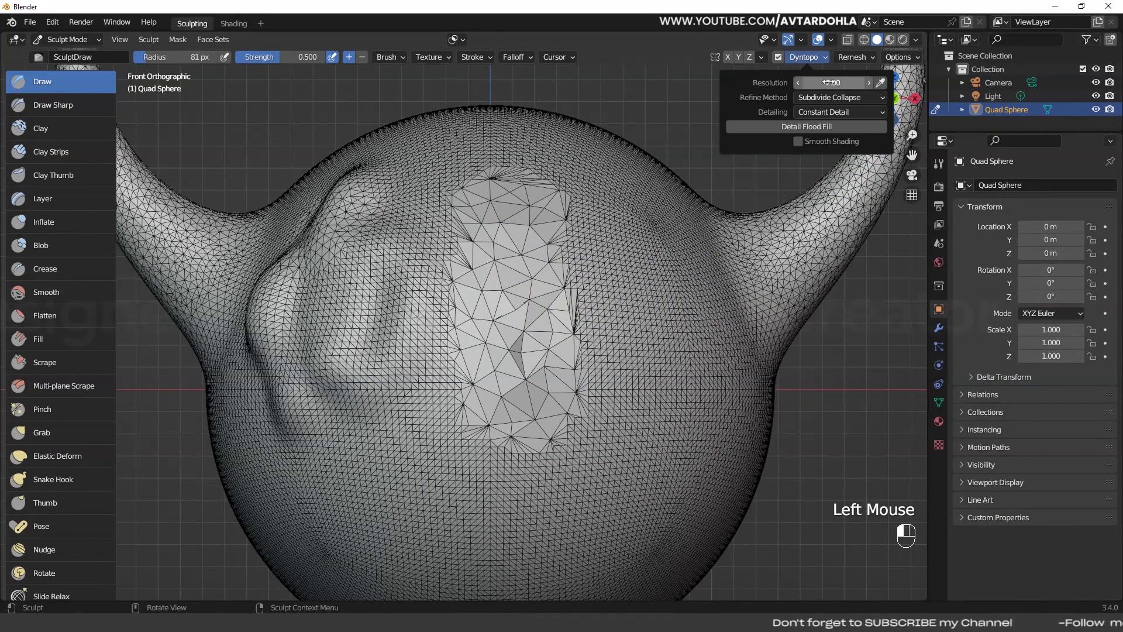
pyautogui.moveTo(375, 371); pyautogui.dragTo(400, 513)
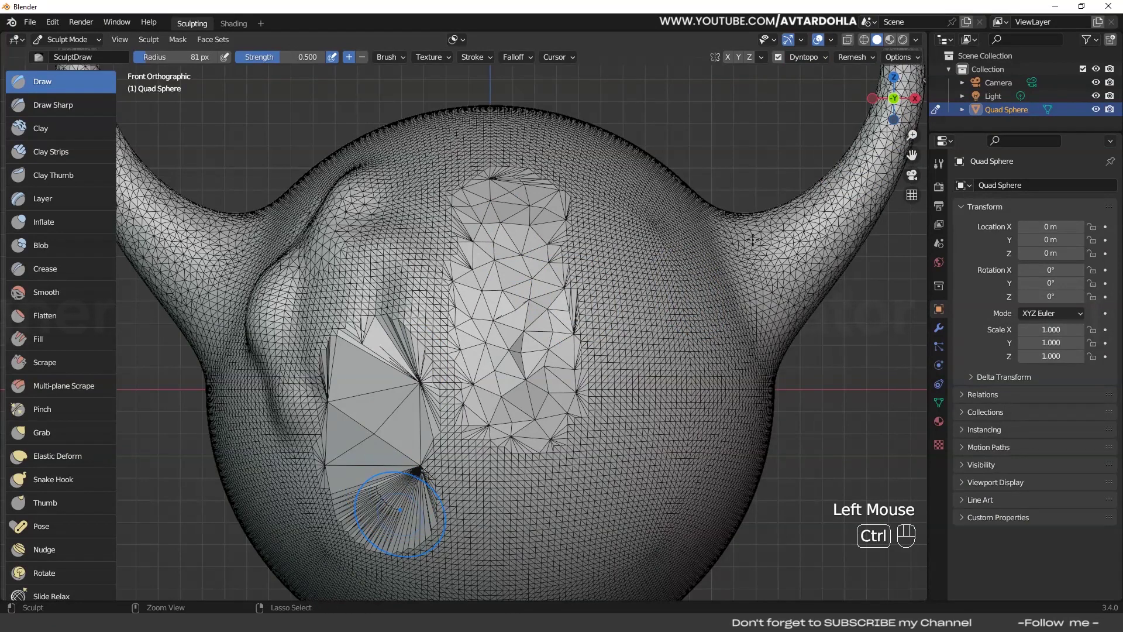
pyautogui.hotkey('ctrl', 'z')
# Set the Dyntopo resolution to 10 and sculpt a downward Draw stroke left of the coarse central patch.
pyautogui.click(815, 56)
pyautogui.click(825, 82)
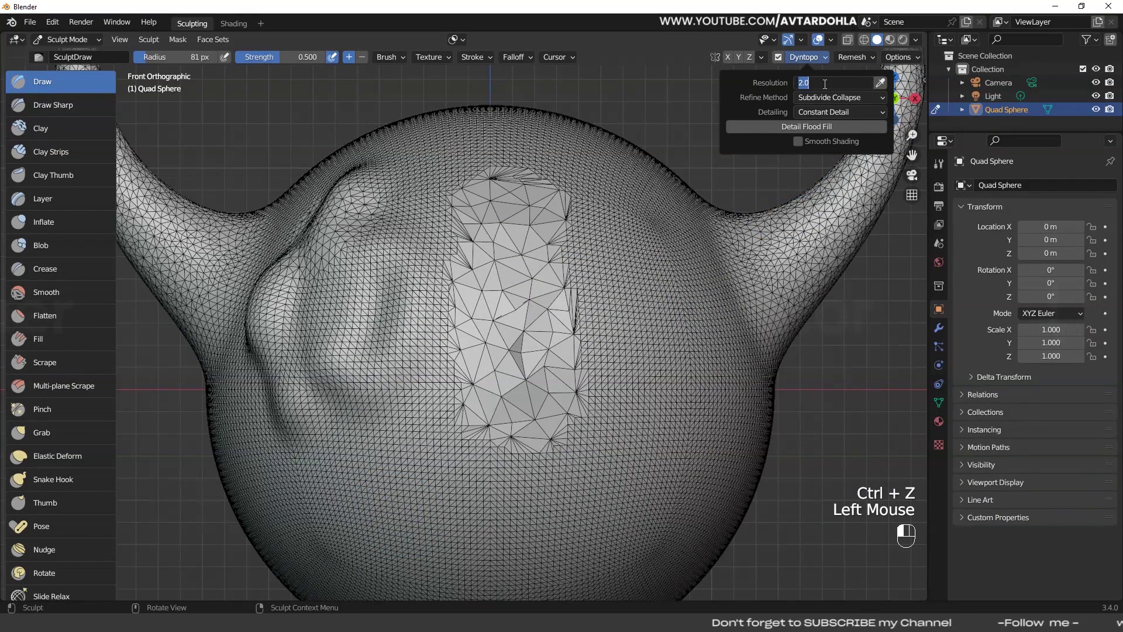
pyautogui.write('10')
pyautogui.press('Return')
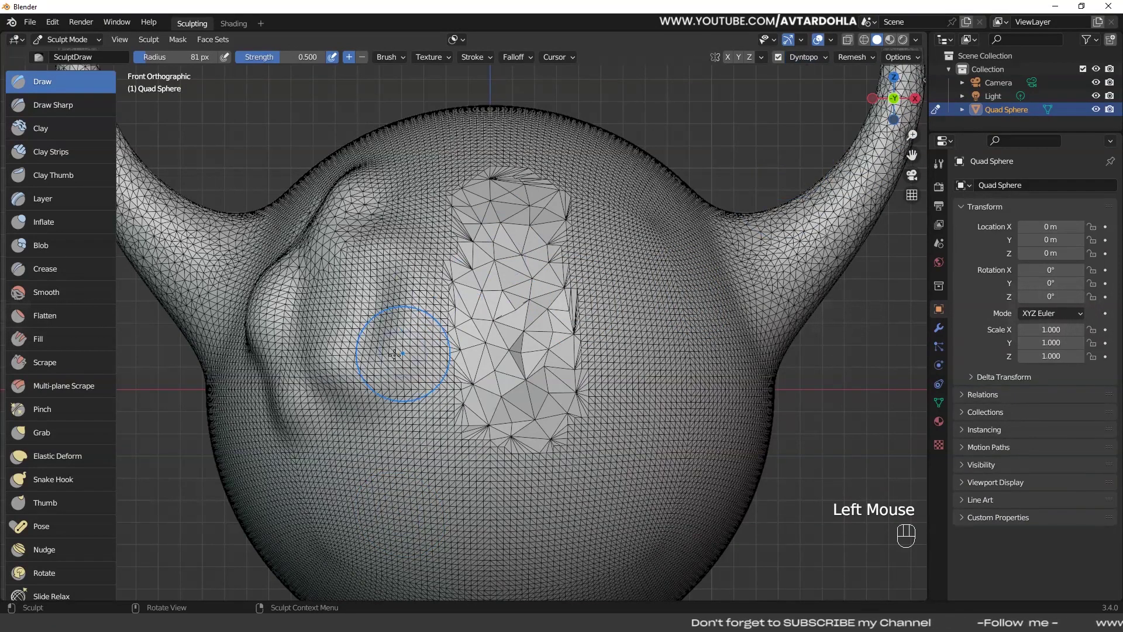
pyautogui.moveTo(374, 340); pyautogui.dragTo(404, 501)
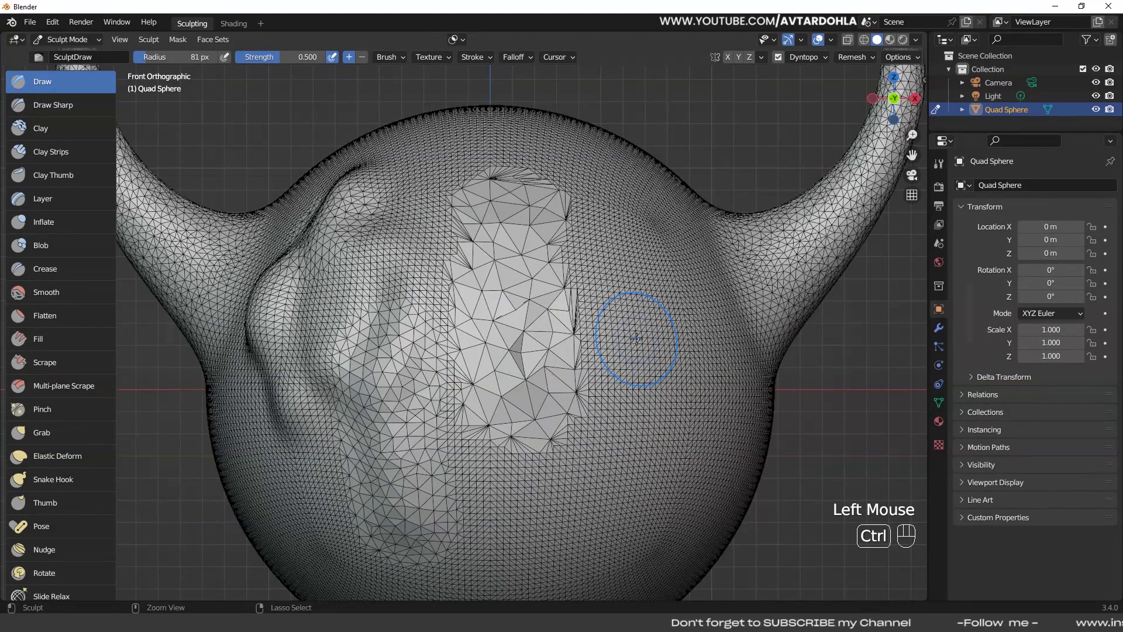
# Flood-fill the whole horned sphere with constant detail at resolution 10 and inspect the mesh from the side and front.
pyautogui.click(819, 57)
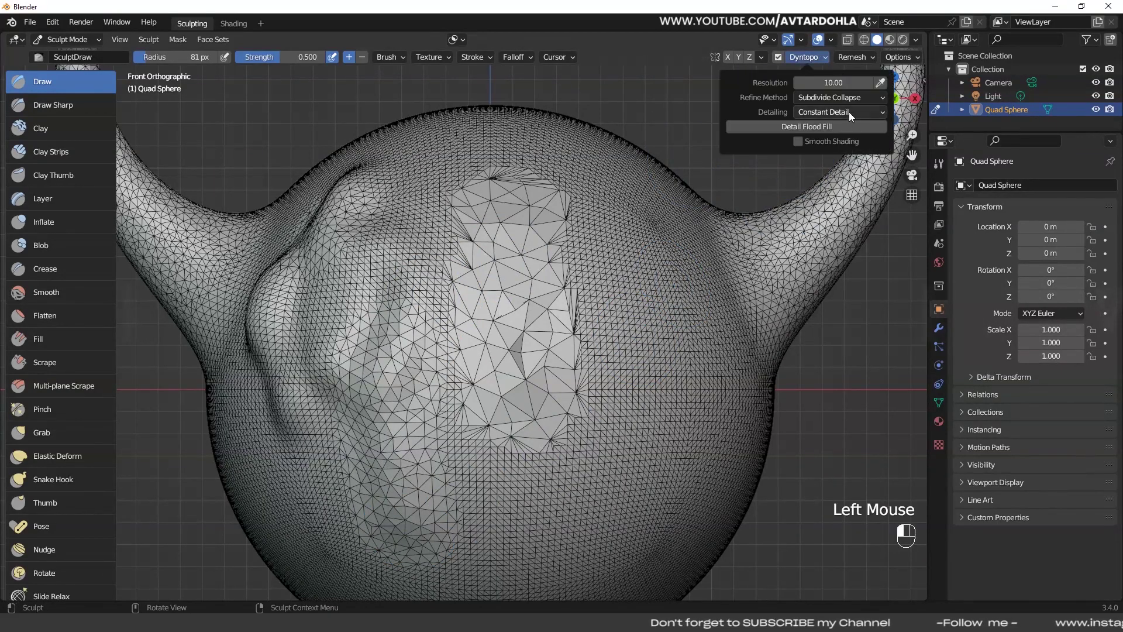
pyautogui.click(809, 125)
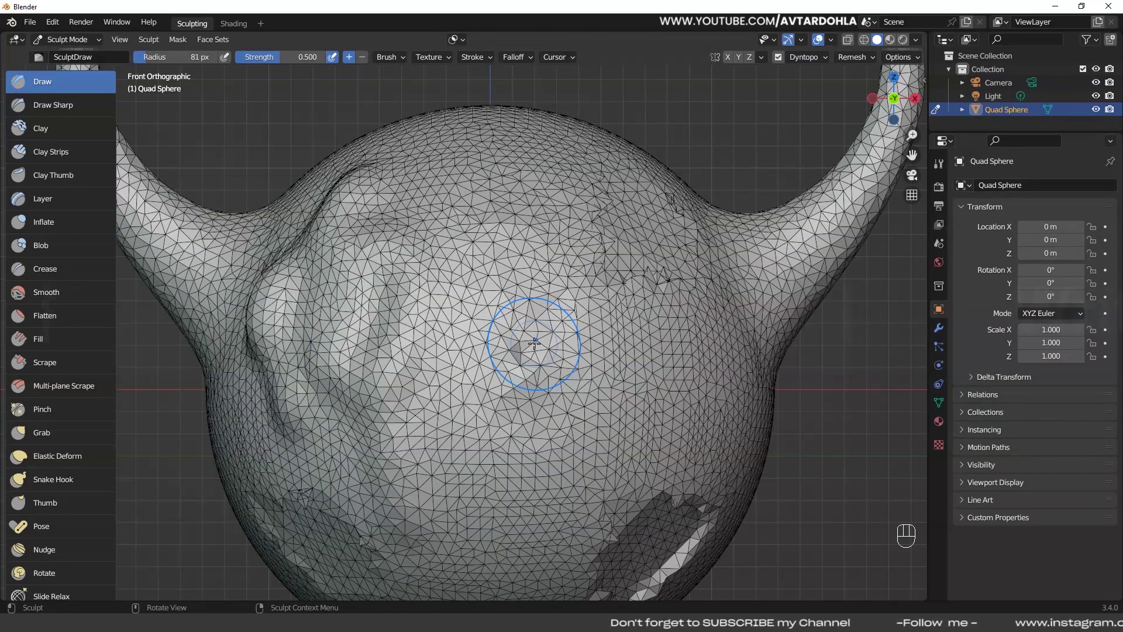
pyautogui.scroll(-2, 476, 270)
pyautogui.moveTo(476, 271)
pyautogui.mouseDown(button='middle')
pyautogui.moveTo(548, 328)
pyautogui.moveTo(380, 260)
pyautogui.moveTo(415, 272)
pyautogui.mouseUp(button='middle')
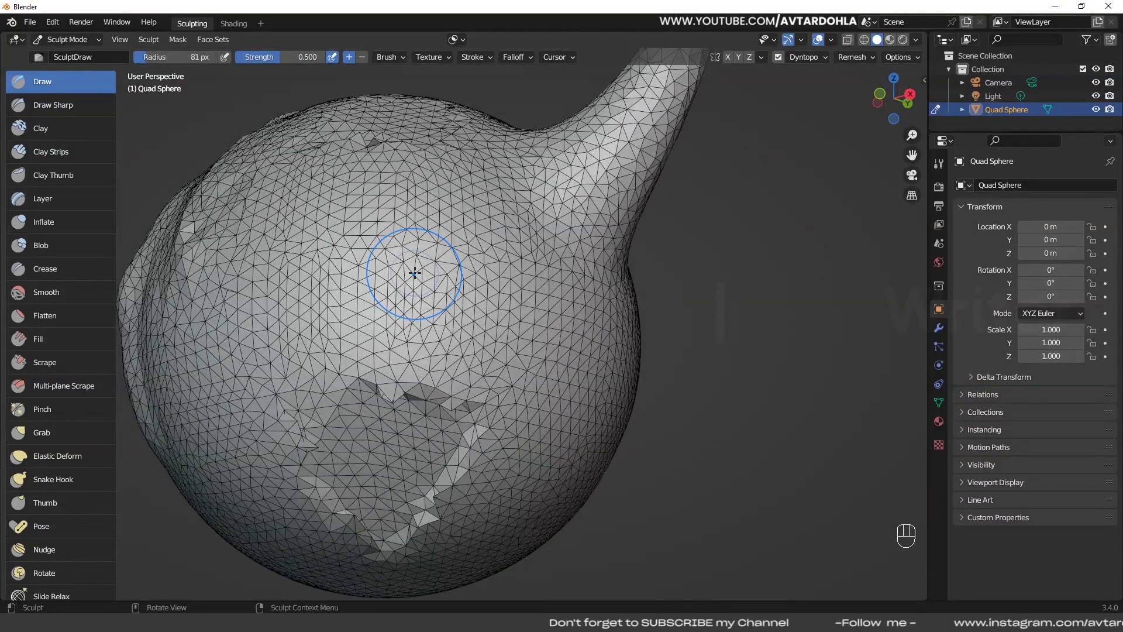
pyautogui.press('KP_1')
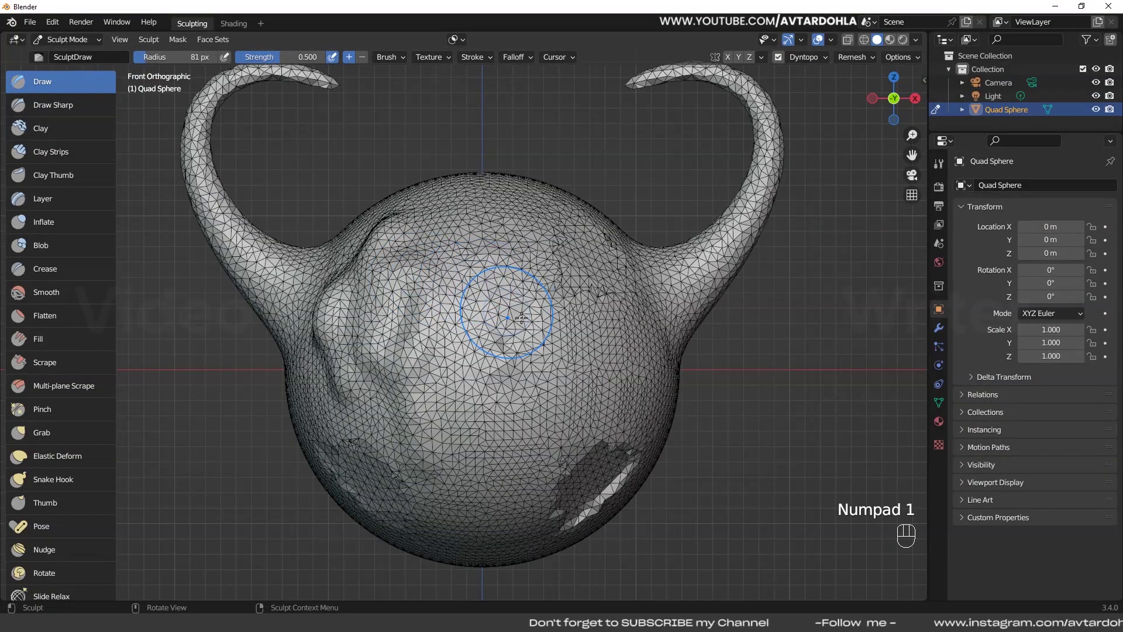
# Undo the resolution 10 flood fill and the last Draw stroke, and redo only the stroke beside the coarse central patch.
pyautogui.scroll(1, 551, 319)
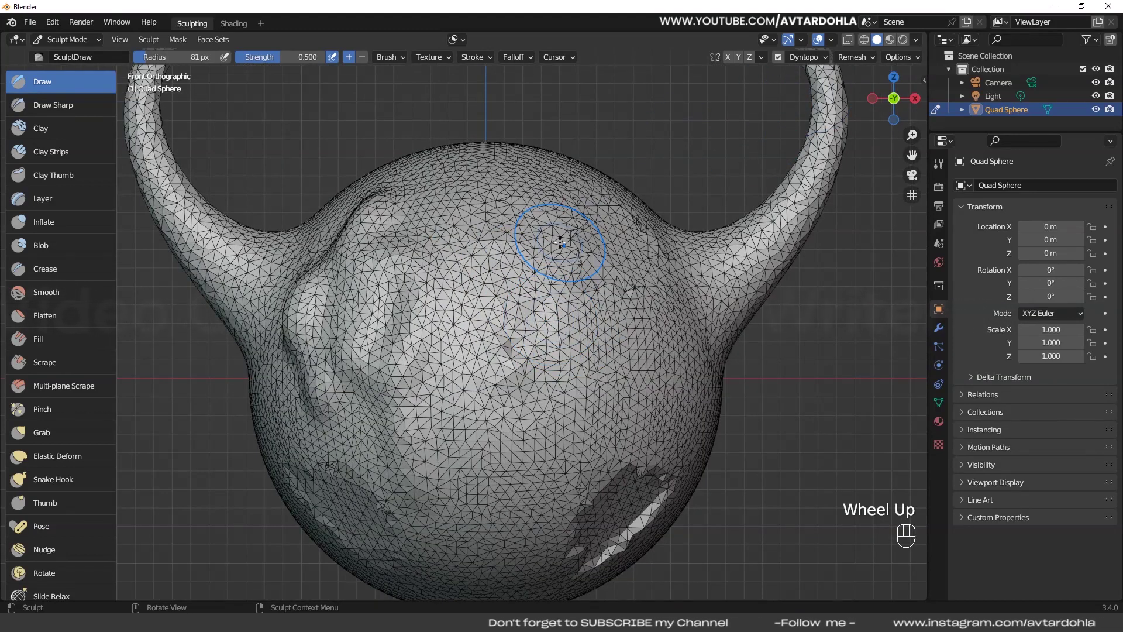
pyautogui.scroll(-1, 560, 242)
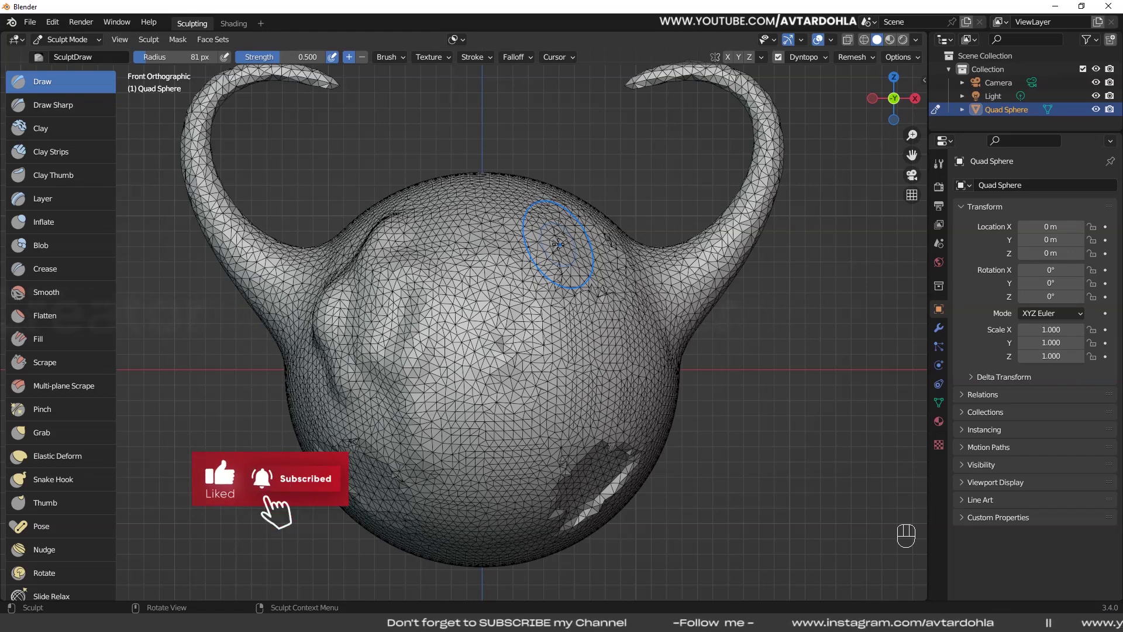
pyautogui.scroll(2, 518, 308)
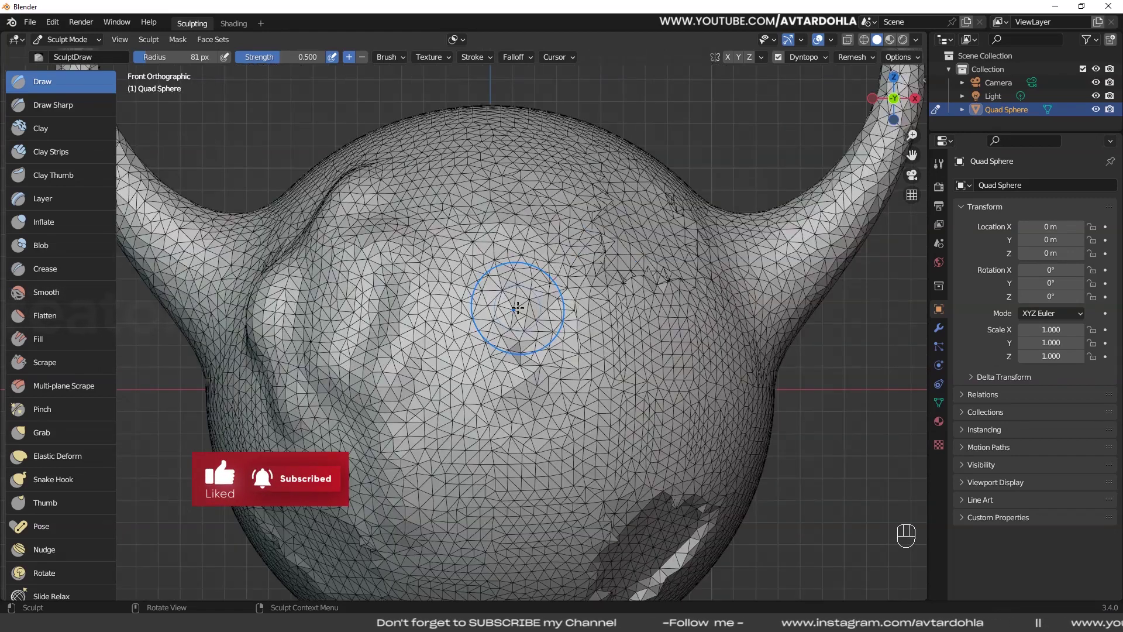
pyautogui.click(824, 58)
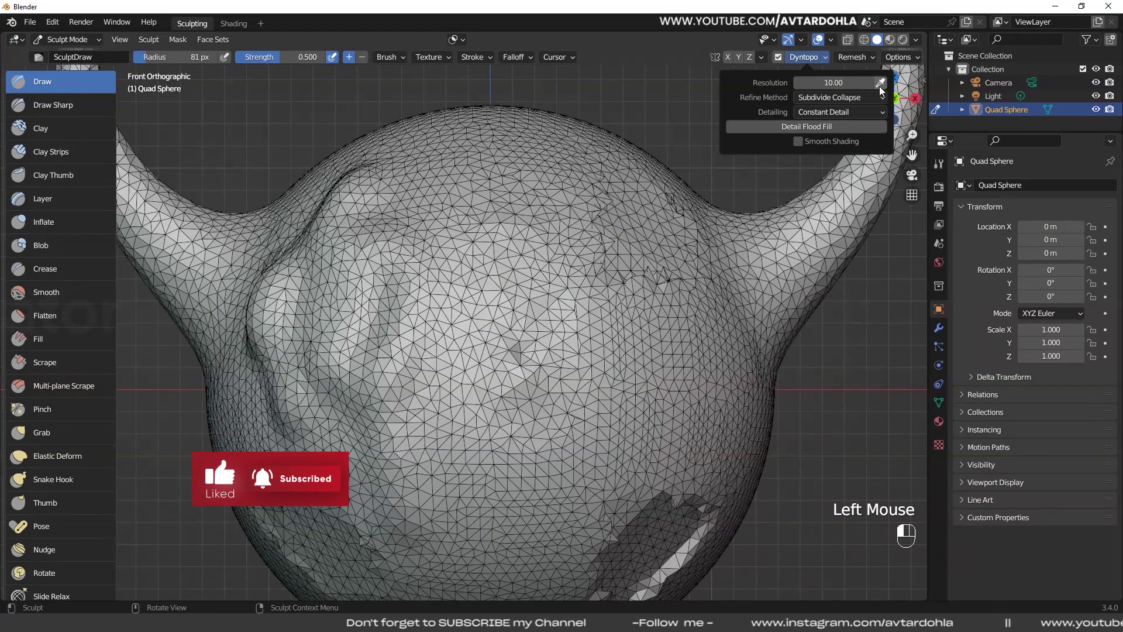
pyautogui.press('ctrl')
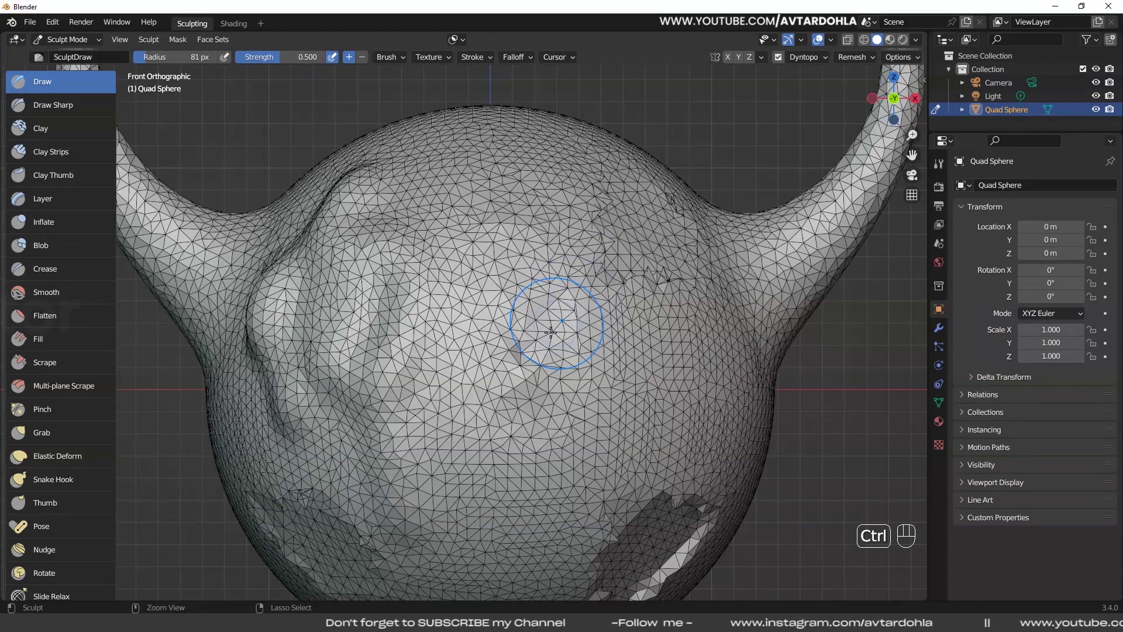
pyautogui.hotkey('ctrl', 'z')
pyautogui.hotkey('ctrl', 'z')
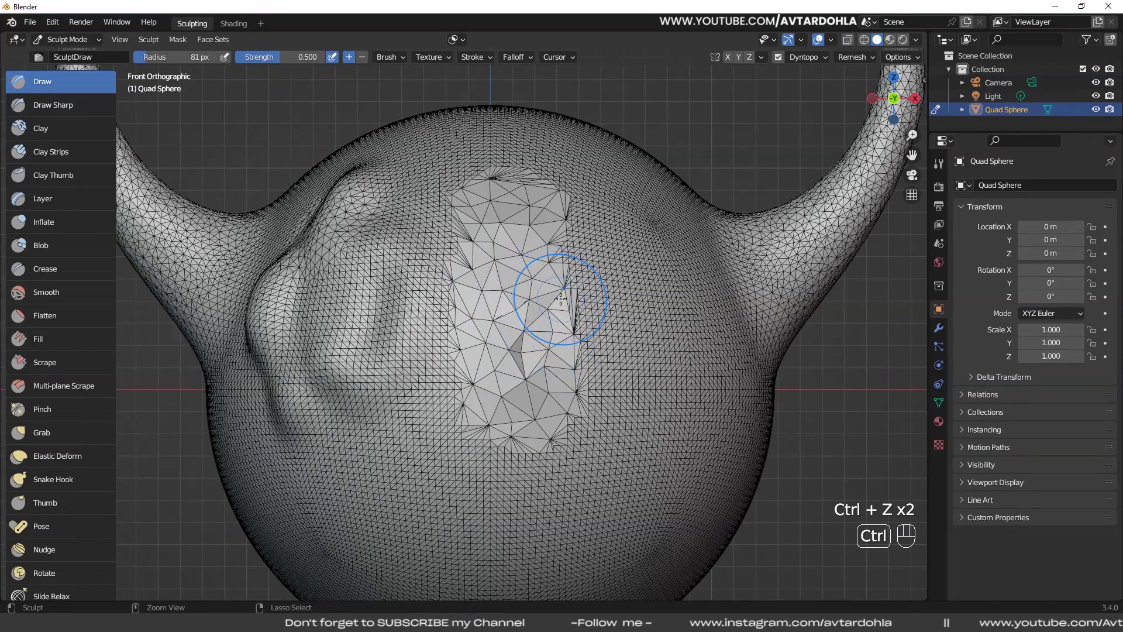
pyautogui.hotkey('ctrl', 'shift')
pyautogui.hotkey('ctrl', 'shift', 'z')
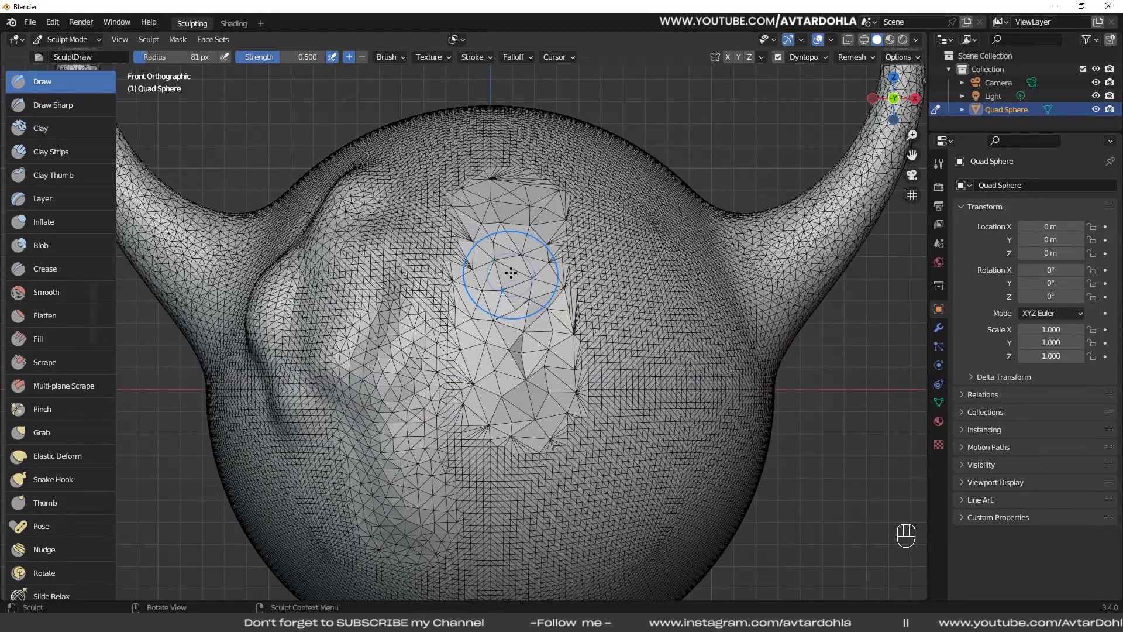
# Sample the coarse central patch's detail size as the Dyntopo resolution.
pyautogui.click(821, 57)
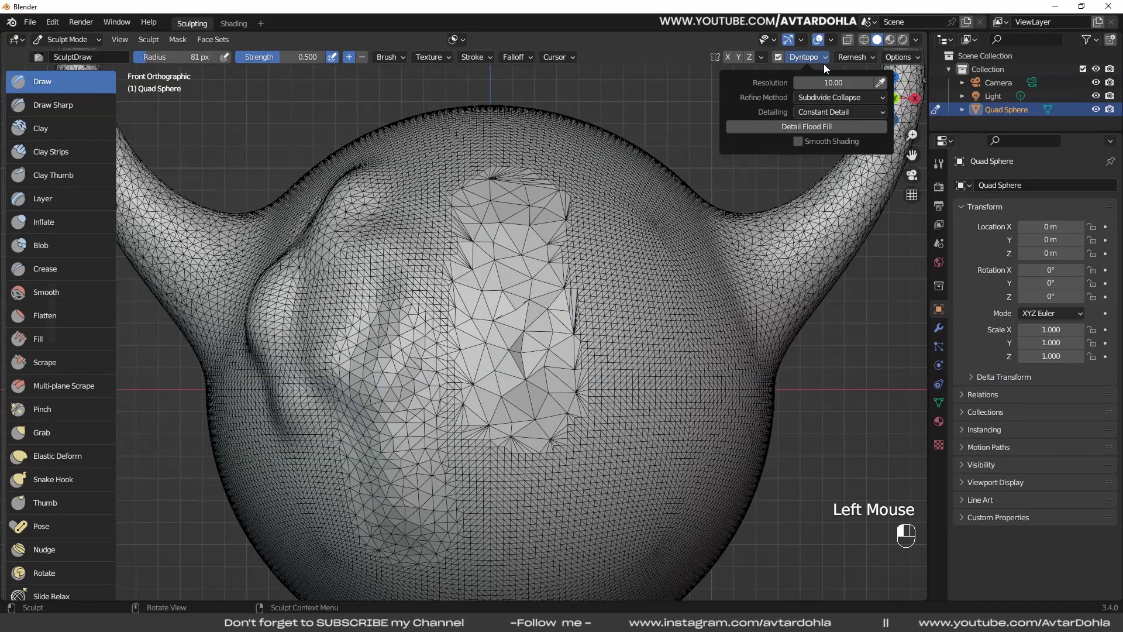
pyautogui.click(883, 83)
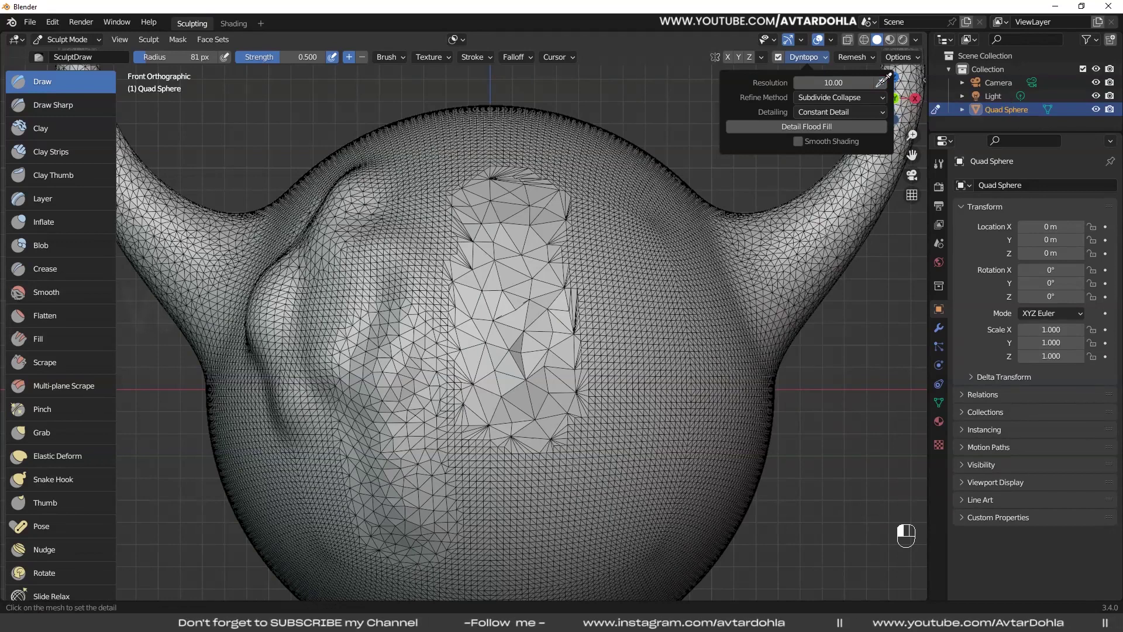
pyautogui.click(518, 234)
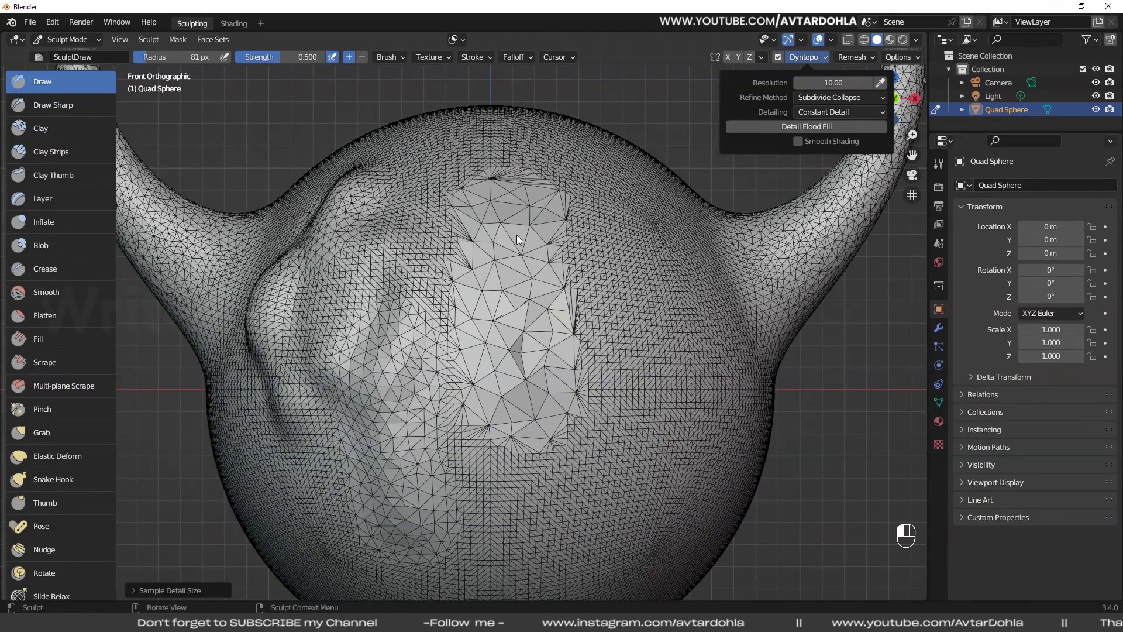
pyautogui.click(827, 57)
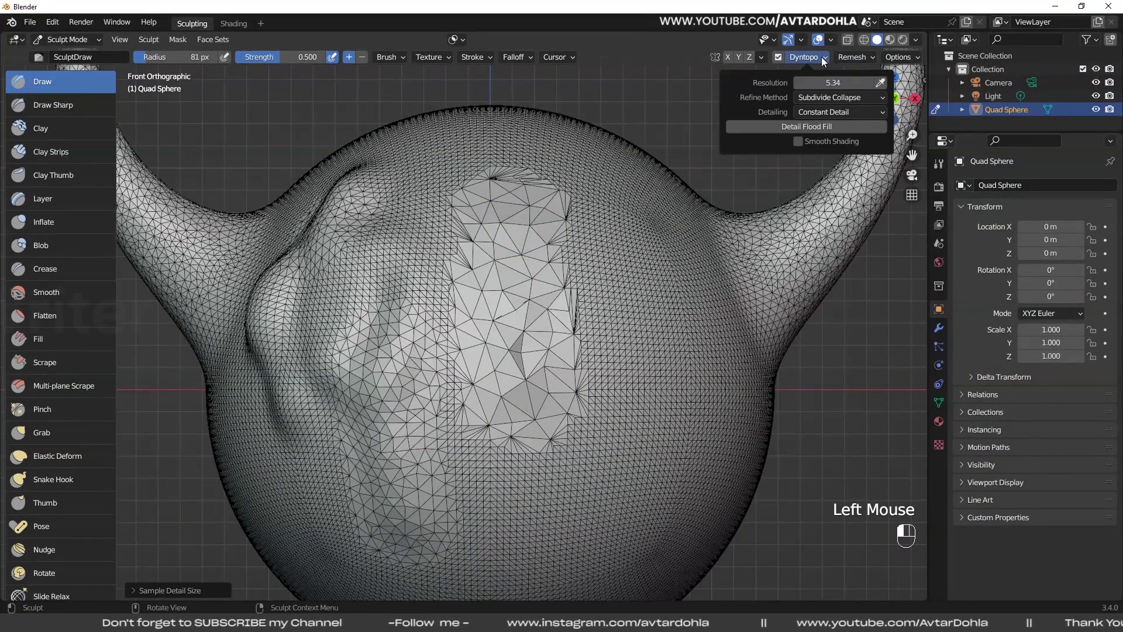
# Try Detail Flood Fill with the detail sampled from the coarse central patch, undo it and re-enable Dyntopo.
pyautogui.click(822, 58)
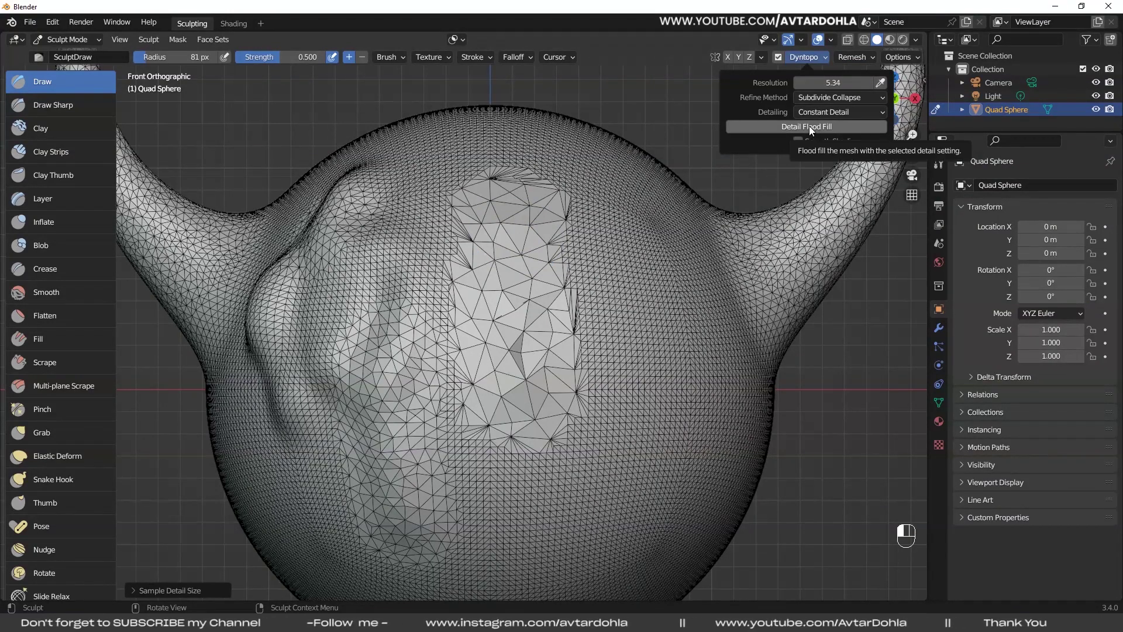
pyautogui.click(810, 125)
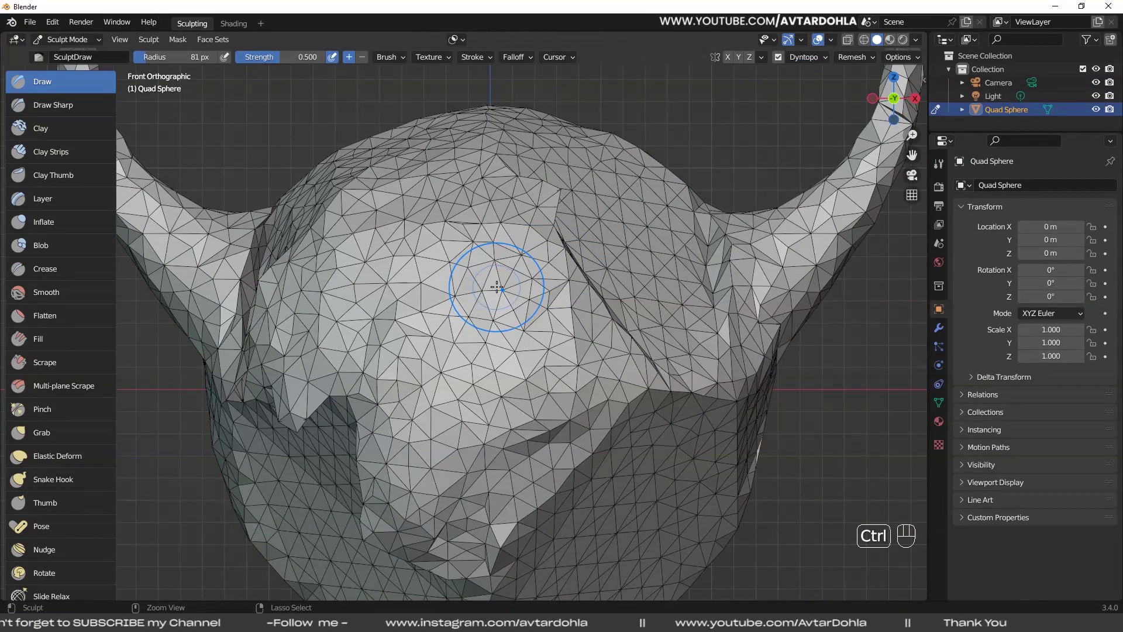
pyautogui.hotkey('ctrl', 'z')
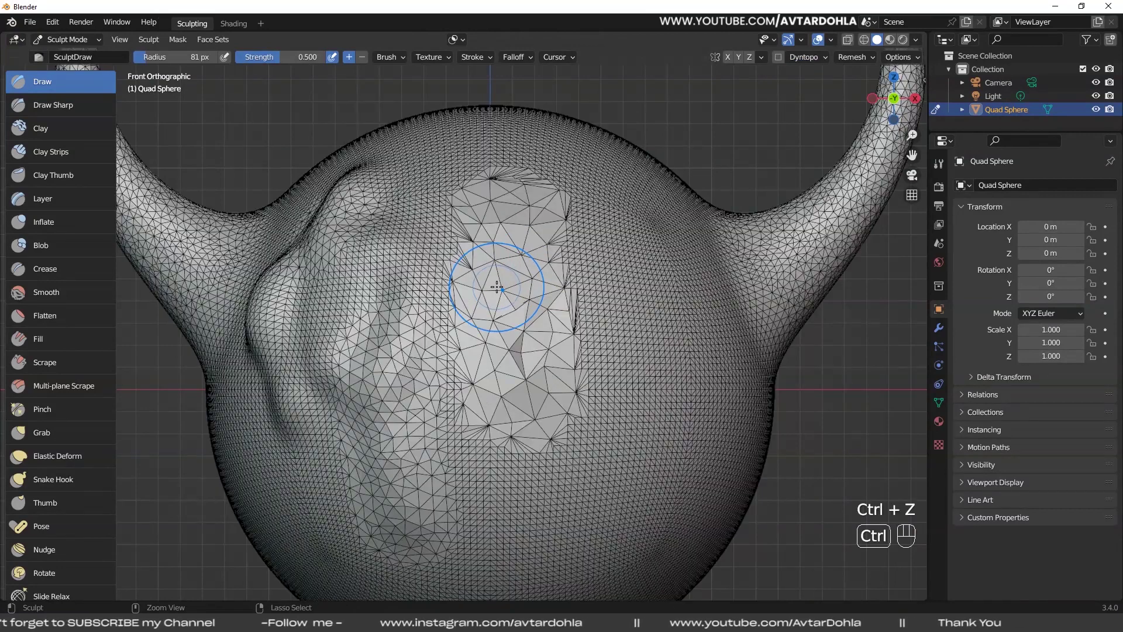
pyautogui.click(778, 57)
pyautogui.click(811, 82)
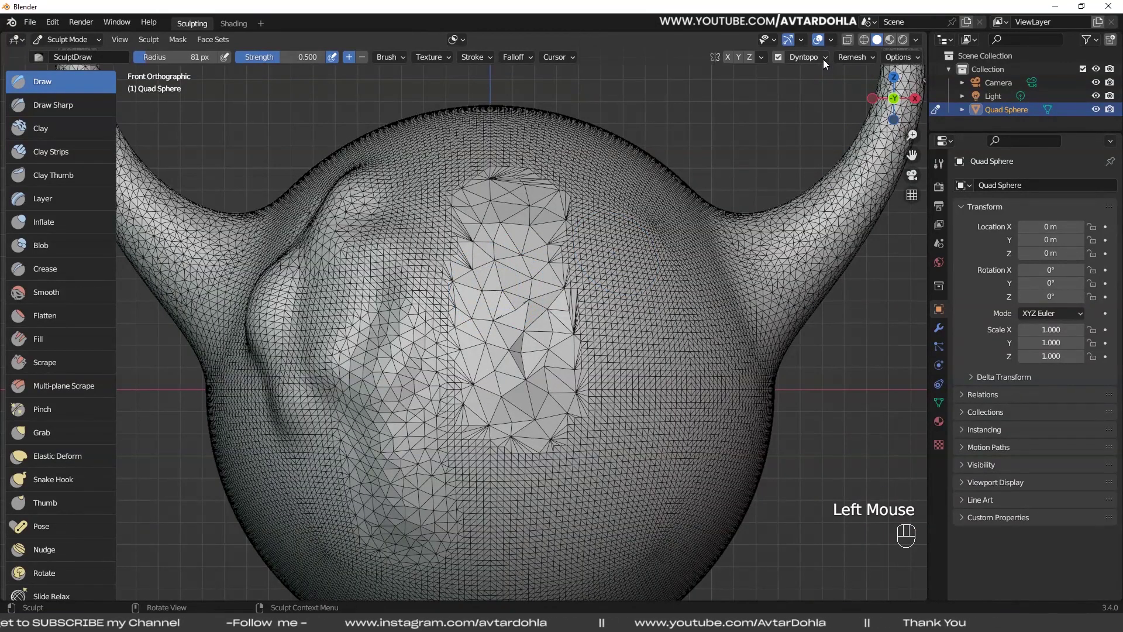
# Sample the Dyntopo resolution from the medium-density Draw stroke left of the coarse central patch.
pyautogui.click(823, 58)
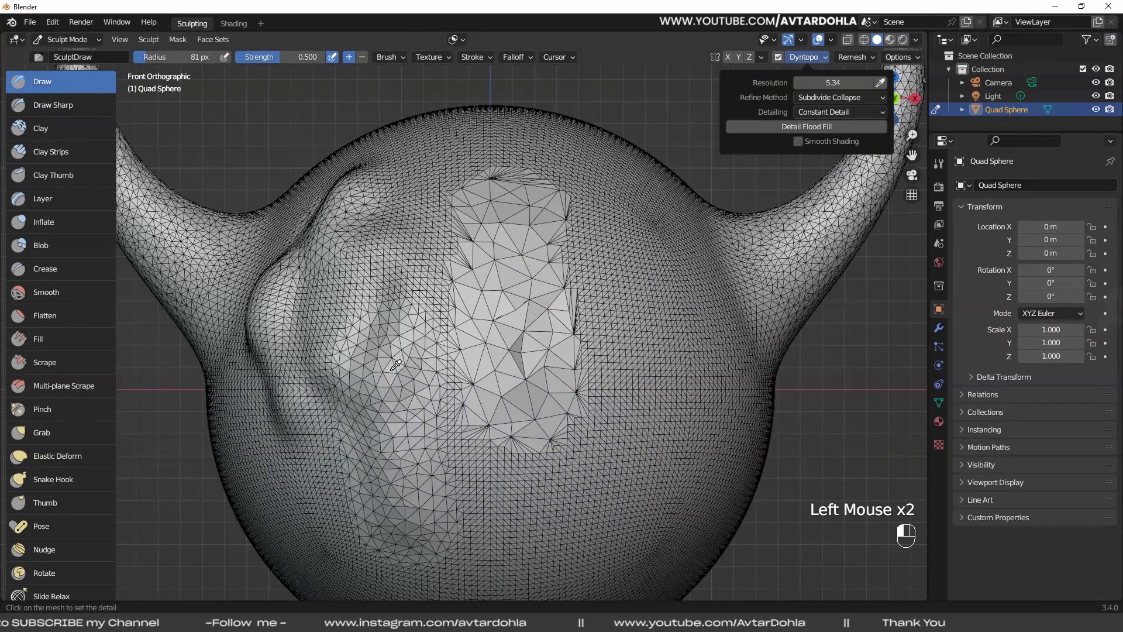
pyautogui.click(396, 365)
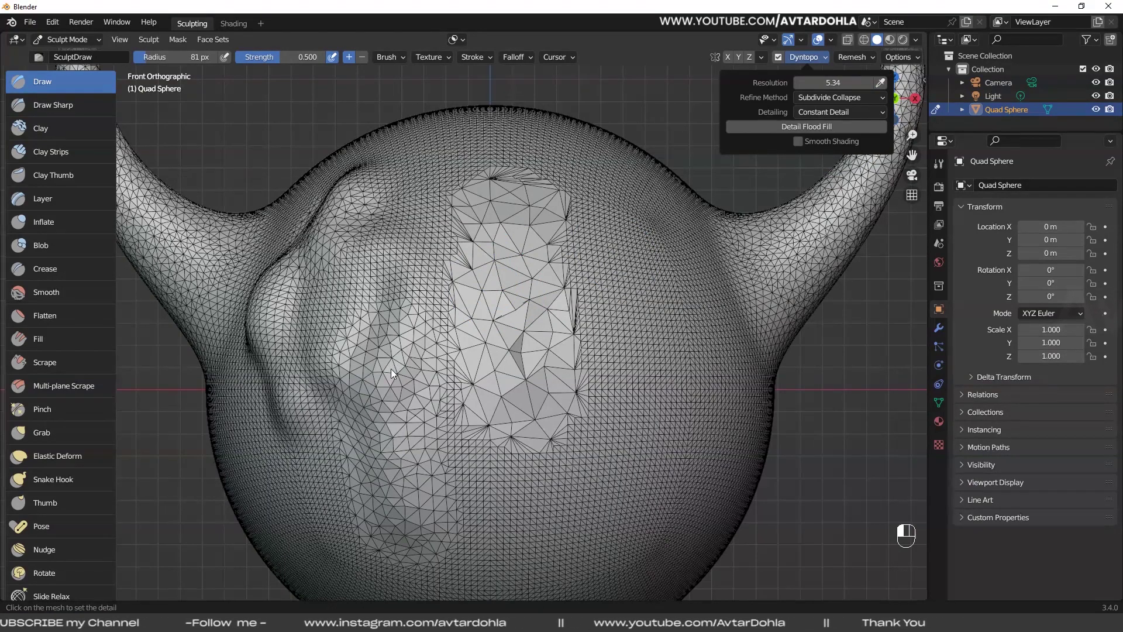
pyautogui.click(824, 56)
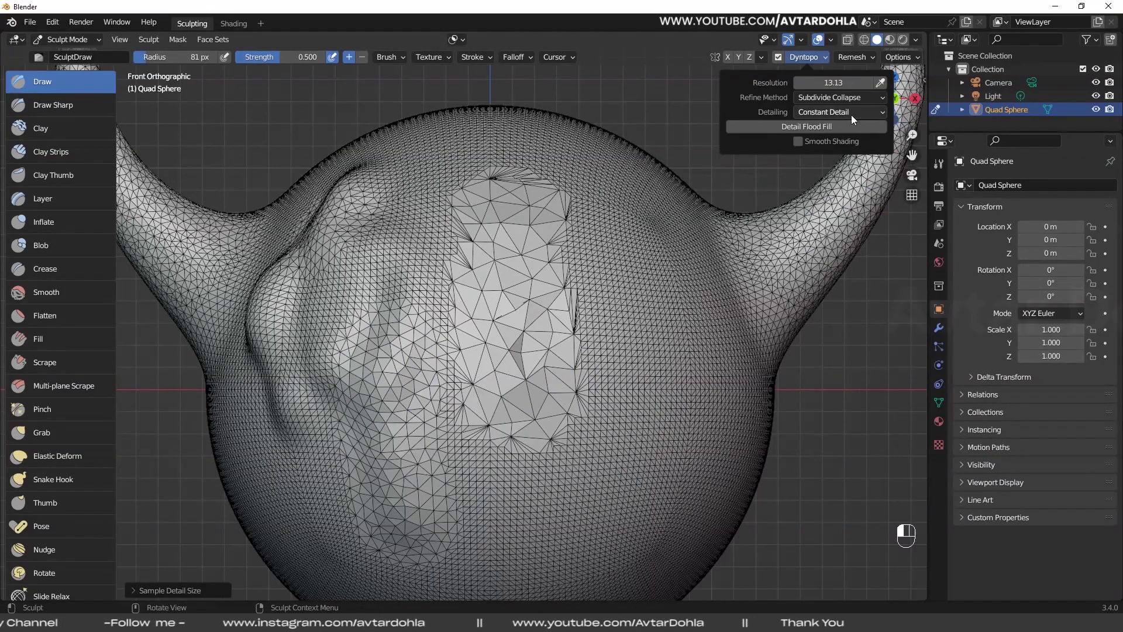
# Try Detail Flood Fill with the detail sampled from the Draw stroke, undo it and re-enable Dyntopo.
pyautogui.click(810, 125)
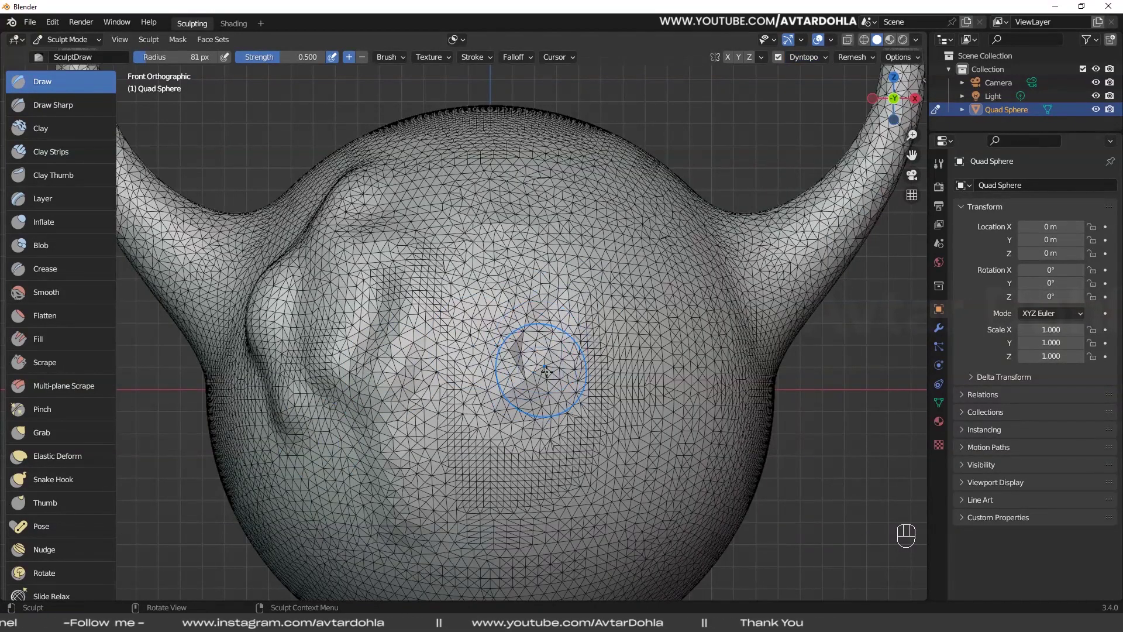
pyautogui.press('ctrl')
pyautogui.hotkey('ctrl', 'z')
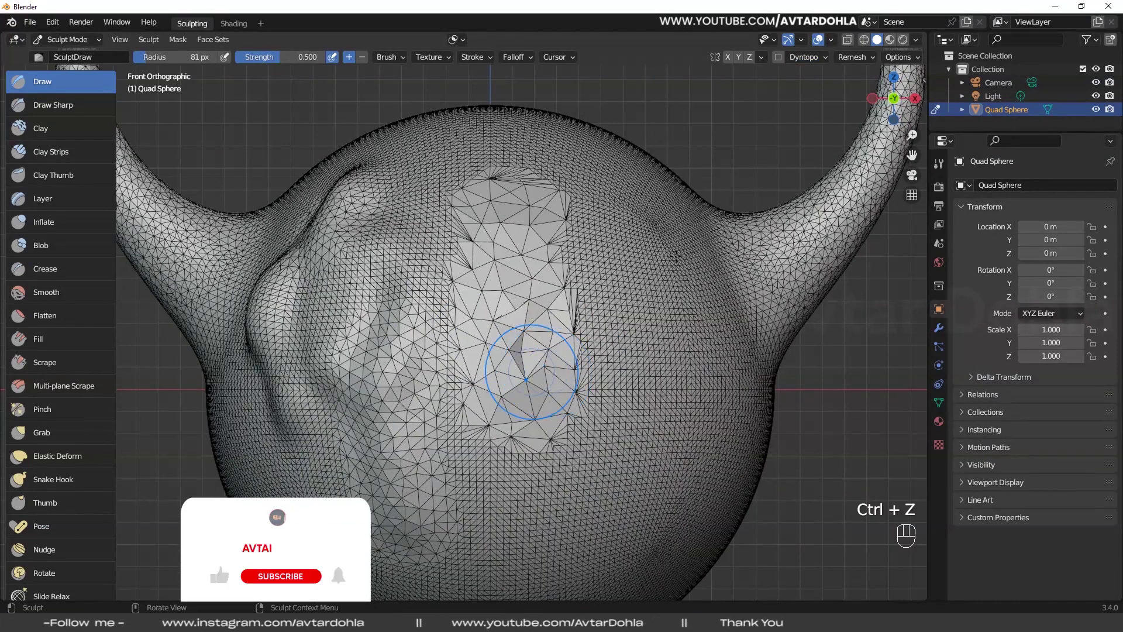
pyautogui.click(777, 58)
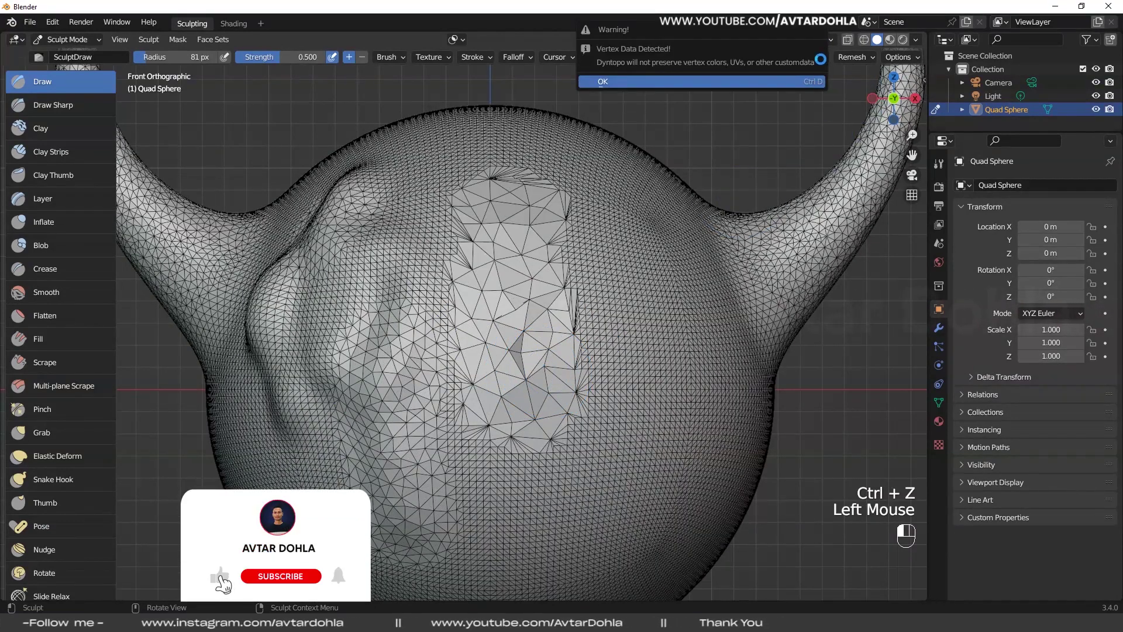
pyautogui.click(816, 75)
# Switch the Dyntopo detailing method to Brush Detail.
pyautogui.click(822, 58)
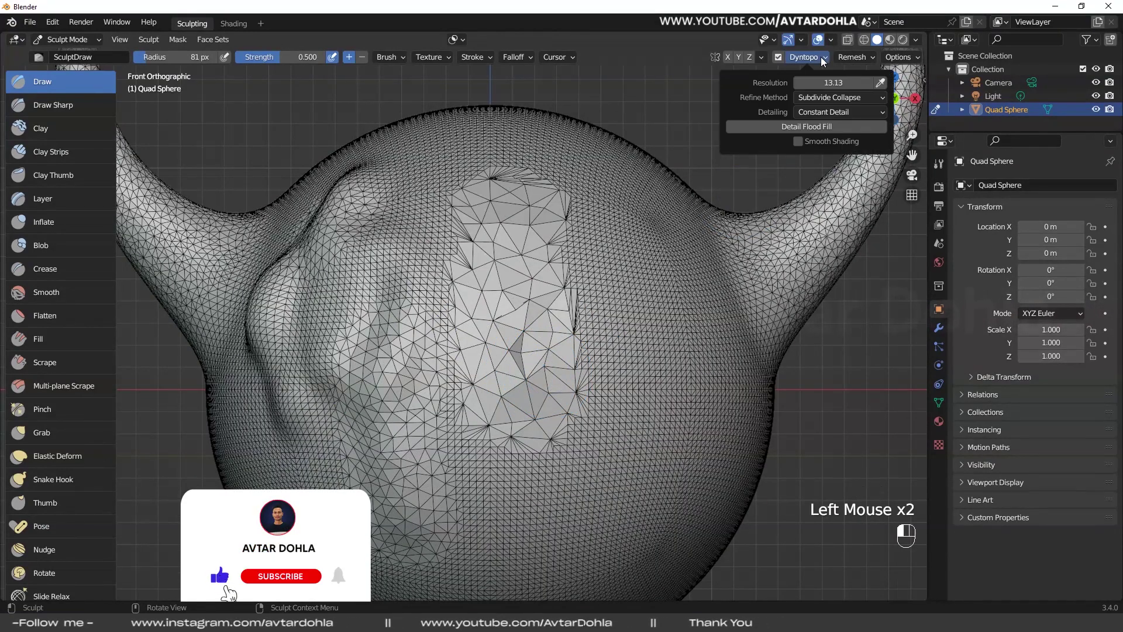
pyautogui.click(847, 111)
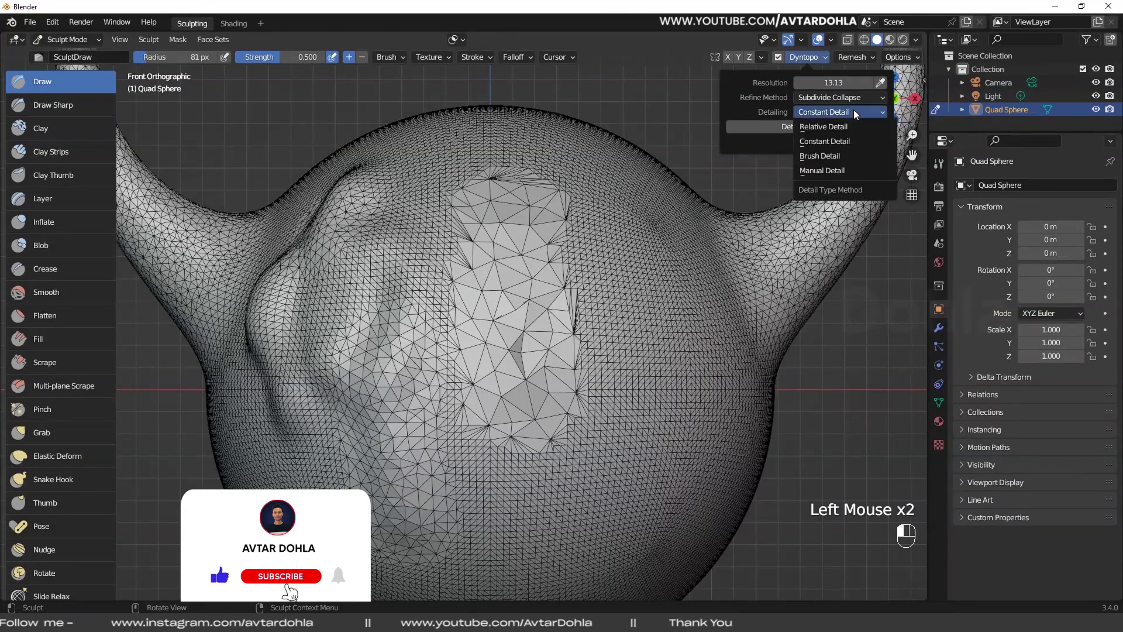
pyautogui.click(845, 157)
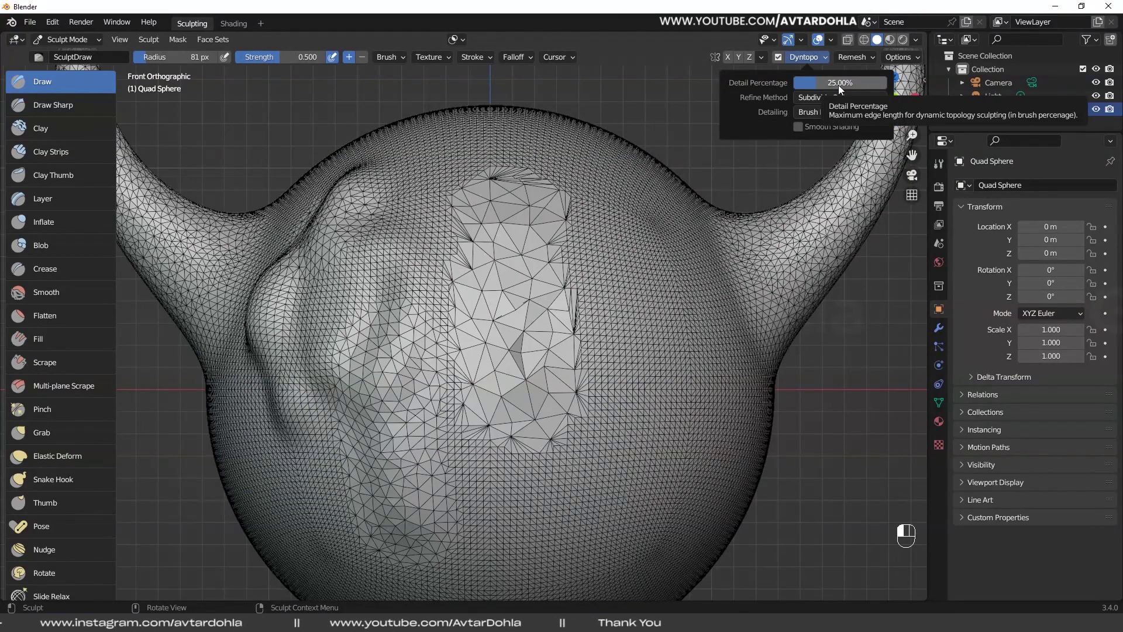
# Try Brush Detail percentages of 0.50, 1000 and 100000, and clear the entered value.
pyautogui.moveTo(838, 85); pyautogui.dragTo(834, 81)
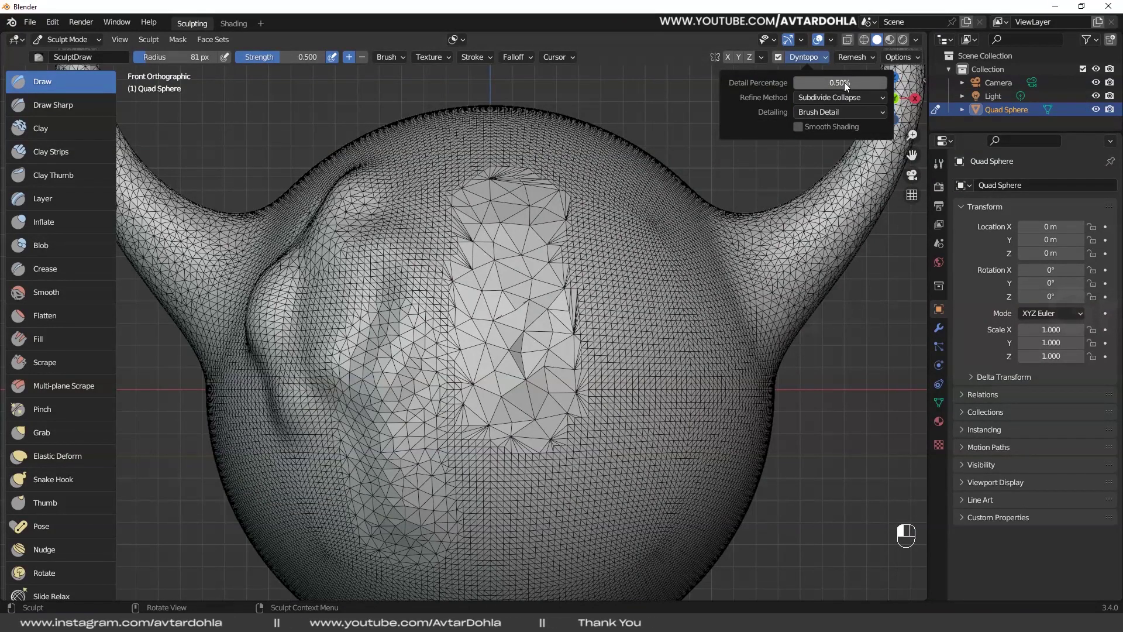
pyautogui.click(841, 83)
pyautogui.write('1')
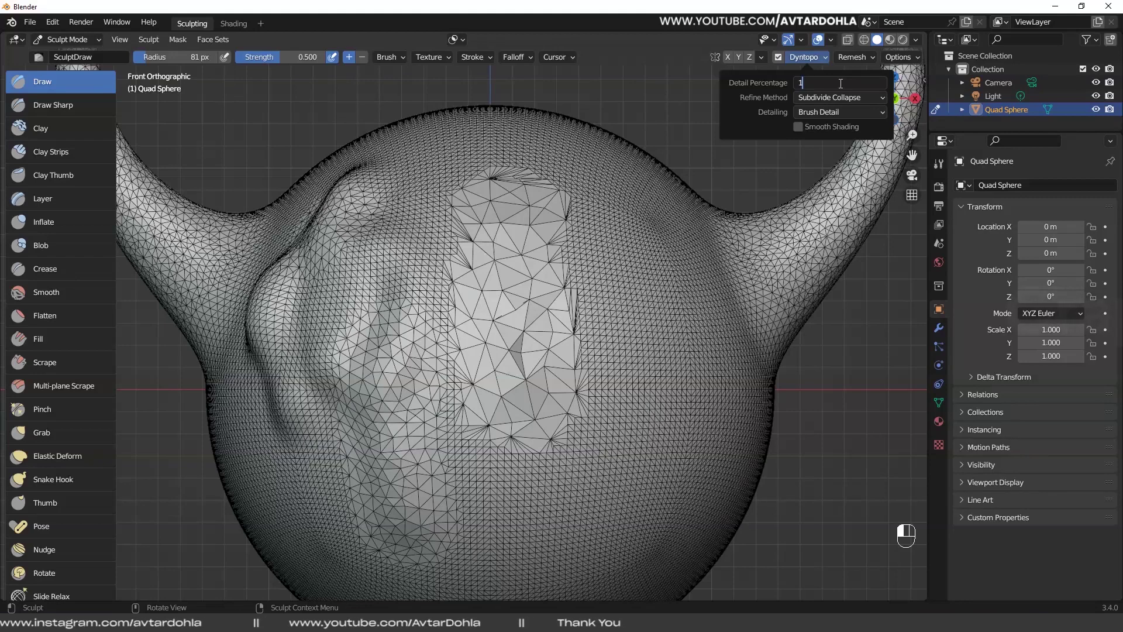
pyautogui.write('000')
pyautogui.press('Return')
pyautogui.click(841, 83)
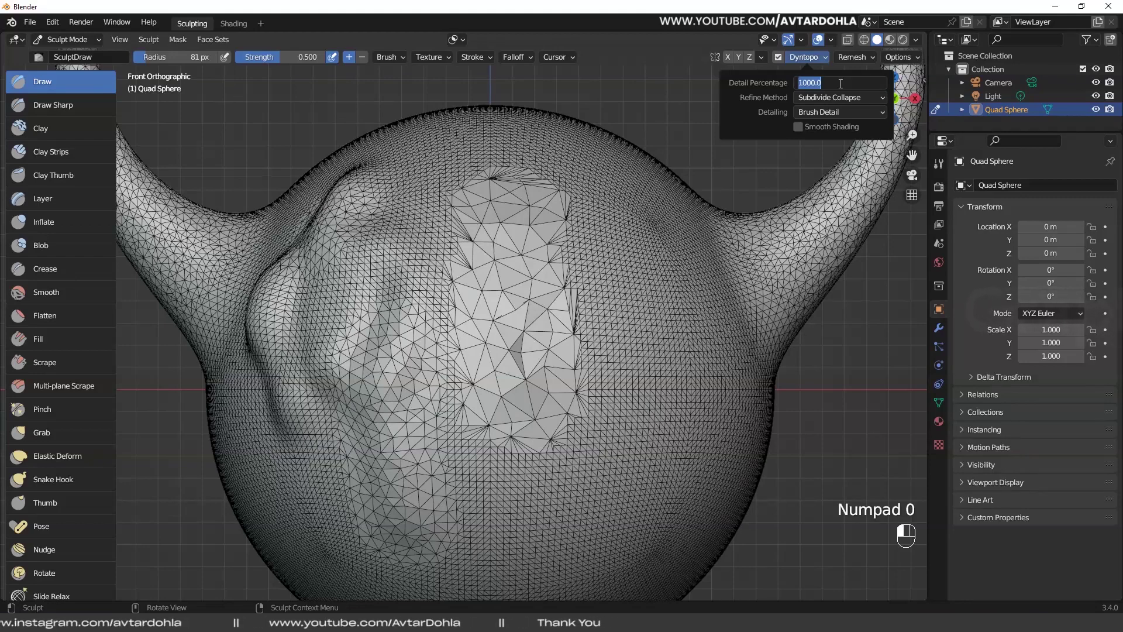
pyautogui.write('1000')
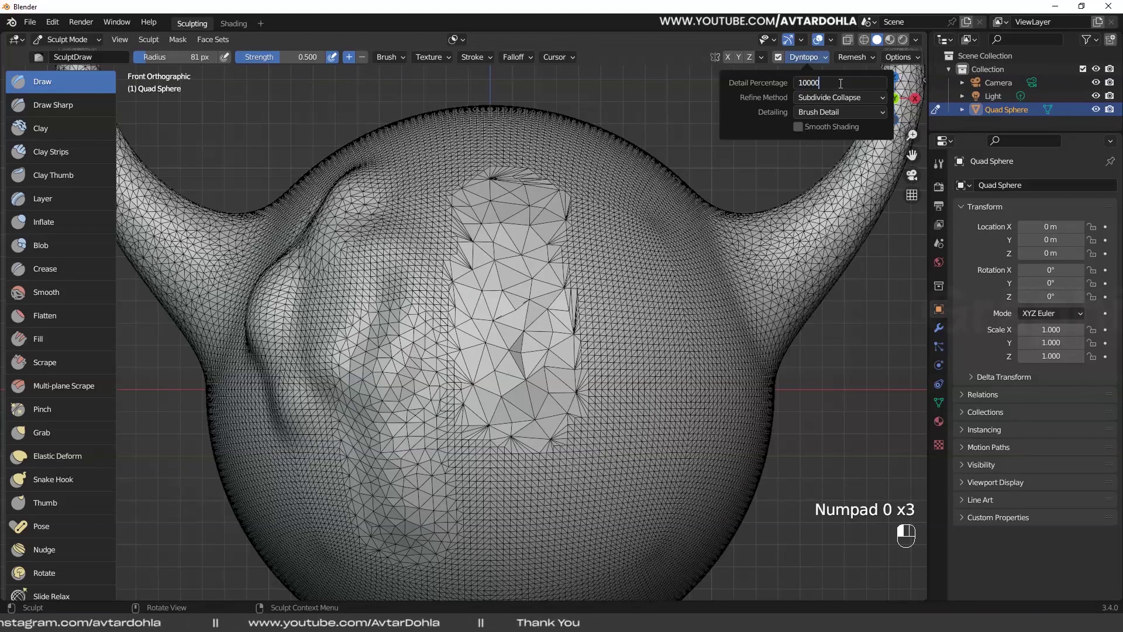
pyautogui.doubleClick(840, 84)
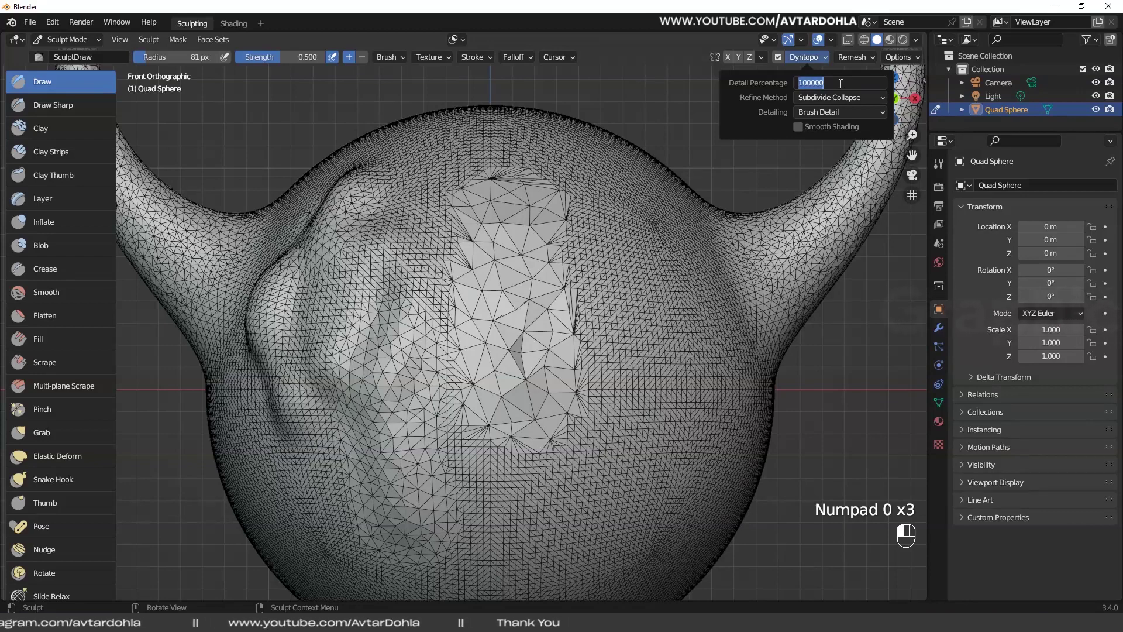
pyautogui.click(801, 83)
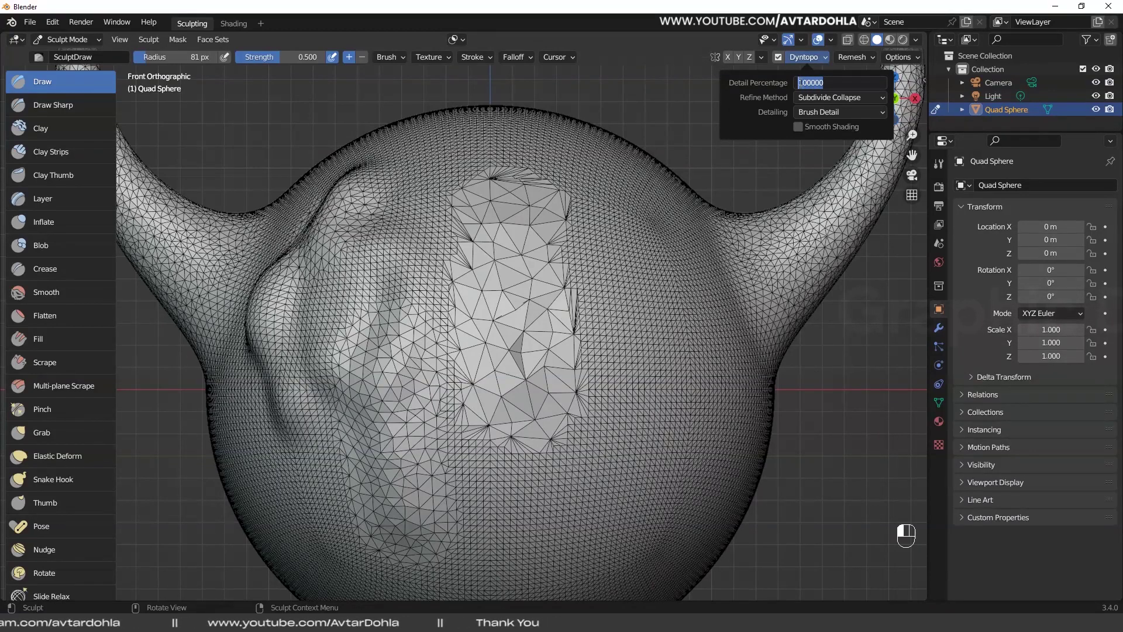
pyautogui.press('BackSpace')
pyautogui.press('Return')
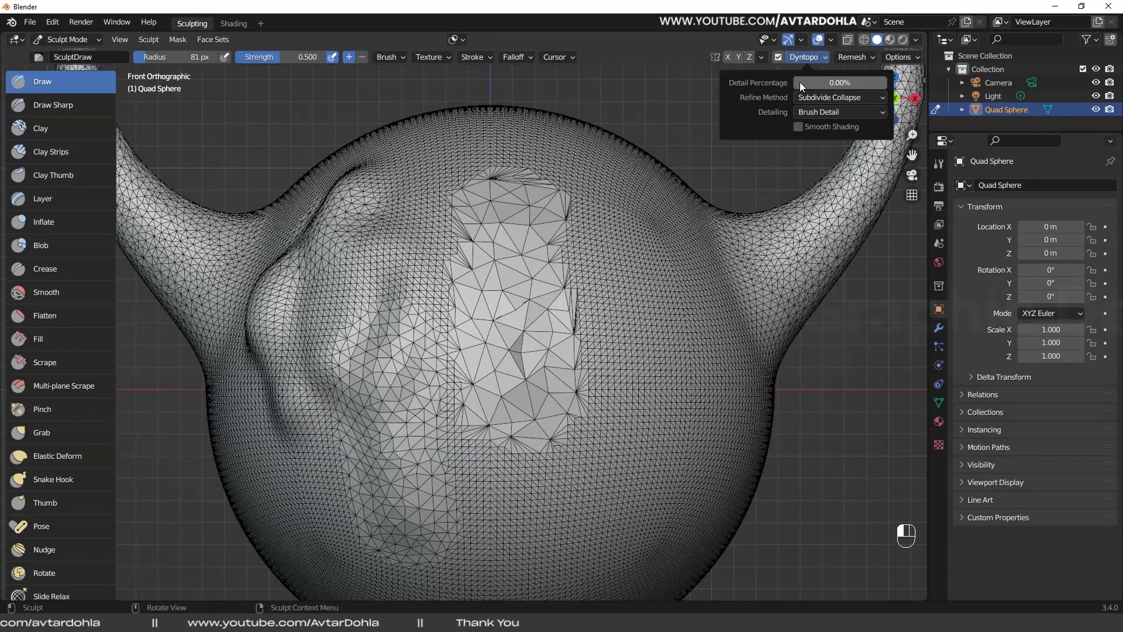
# Set the Detail Percentage to 25% and keep Brush Detail as the detailing method.
pyautogui.doubleClick(800, 82)
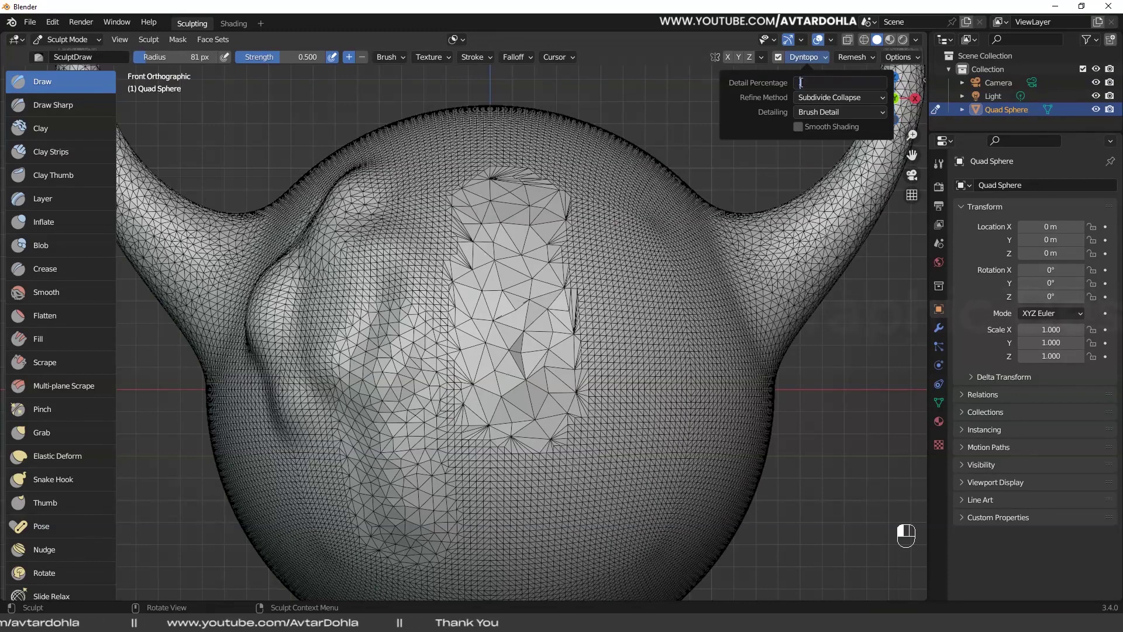
pyautogui.press('BackSpace')
pyautogui.press('BackSpace')
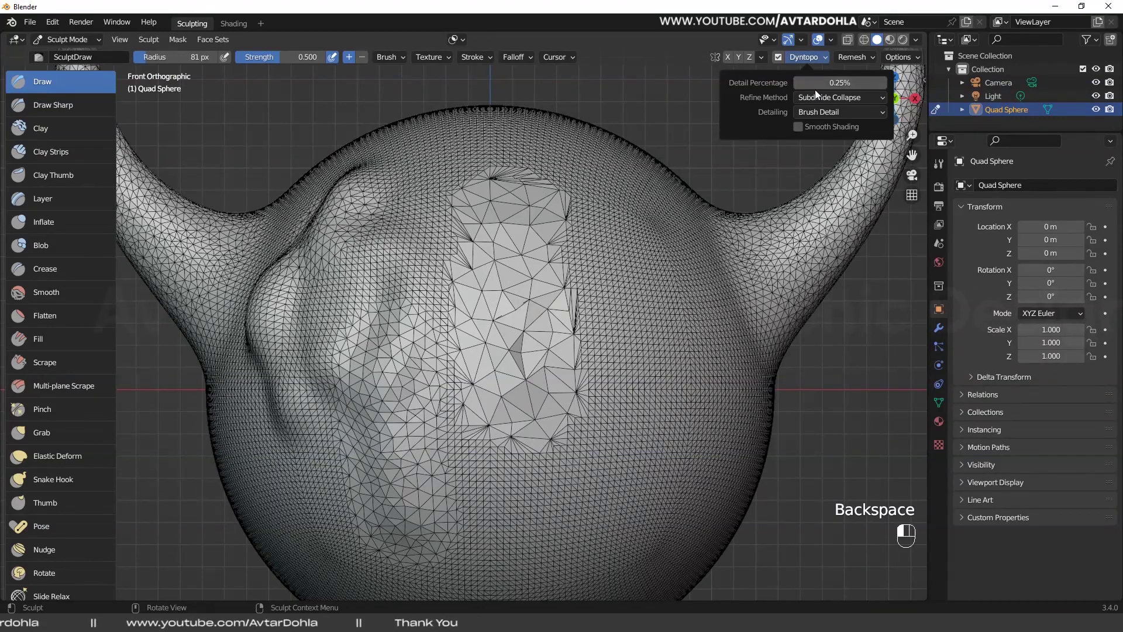
pyautogui.press('Return')
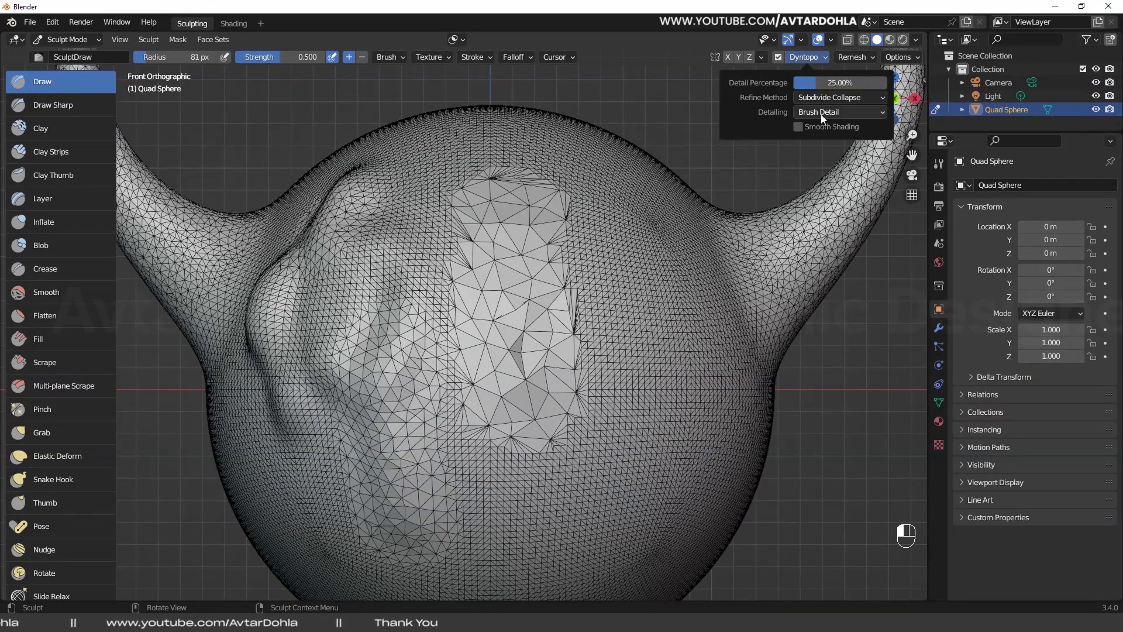
pyautogui.click(821, 114)
pyautogui.click(822, 114)
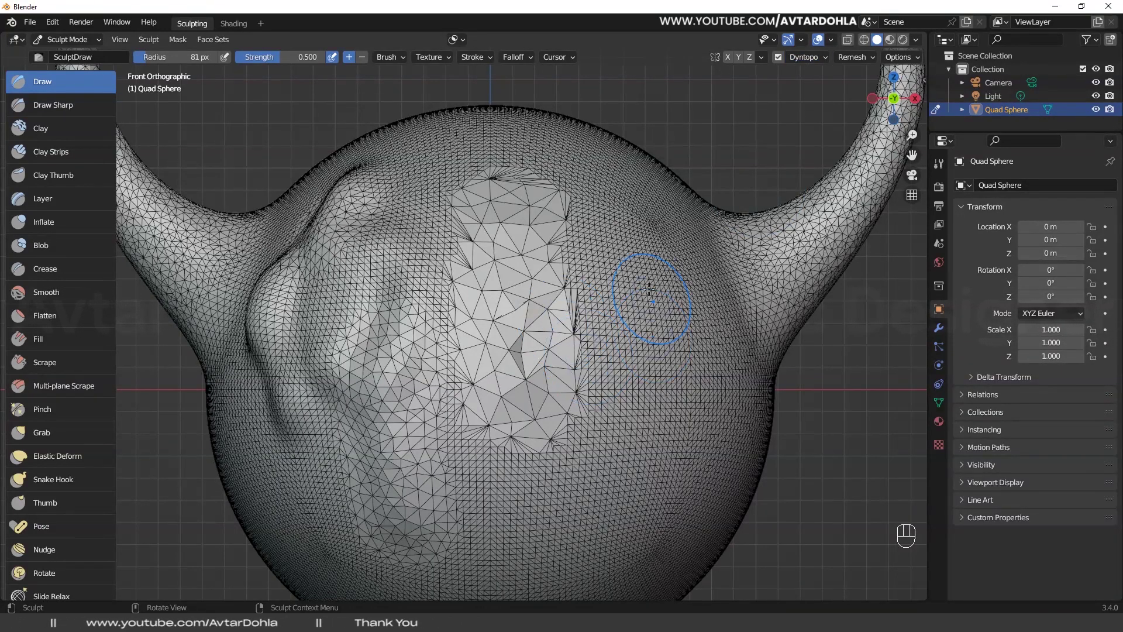
# Draw raised vertical Brush Detail strokes on the sphere's front, to the right of the coarse patch.
pyautogui.moveTo(644, 276)
pyautogui.mouseDown()
pyautogui.moveTo(644, 457)
pyautogui.moveTo(635, 305)
pyautogui.moveTo(615, 313)
pyautogui.mouseUp()
pyautogui.scroll(2, 618, 354)
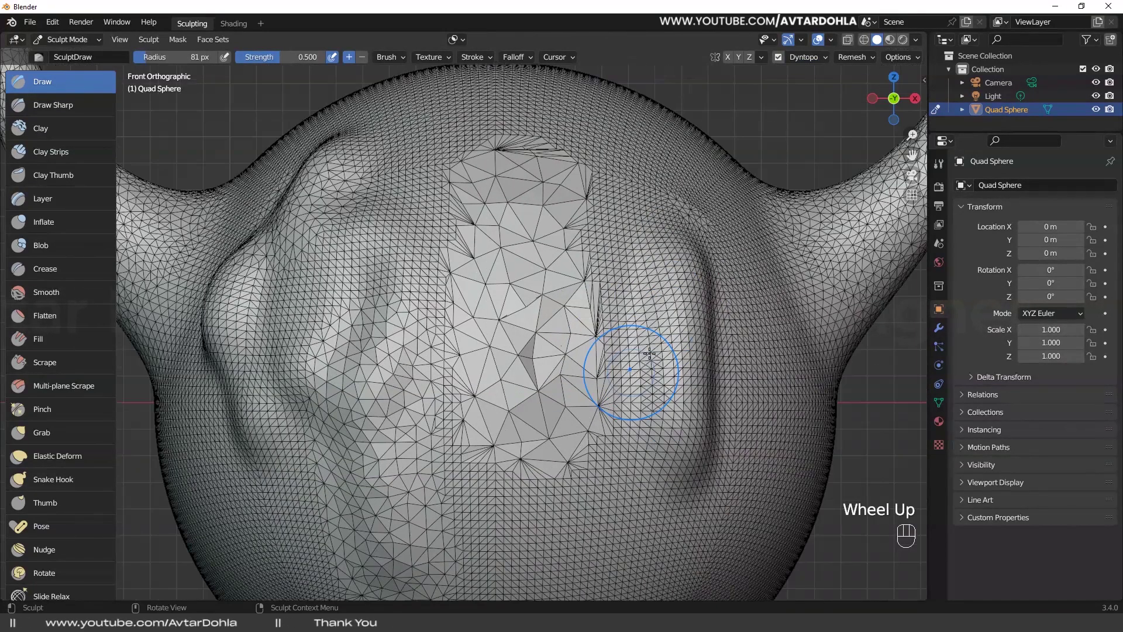
pyautogui.moveTo(626, 371)
pyautogui.keyDown('shift'); pyautogui.mouseDown(button='middle')
pyautogui.moveTo(562, 310)
pyautogui.moveTo(558, 281)
pyautogui.mouseUp(button='middle'); pyautogui.keyUp('shift')
pyautogui.moveTo(588, 280)
pyautogui.mouseDown()
pyautogui.moveTo(591, 363)
pyautogui.moveTo(588, 275)
pyautogui.moveTo(626, 304)
pyautogui.mouseUp()
pyautogui.scroll(2, 627, 304)
pyautogui.keyDown('shift'); pyautogui.moveTo(626, 304); pyautogui.dragTo(446, 326, button='middle'); pyautogui.keyUp('shift')
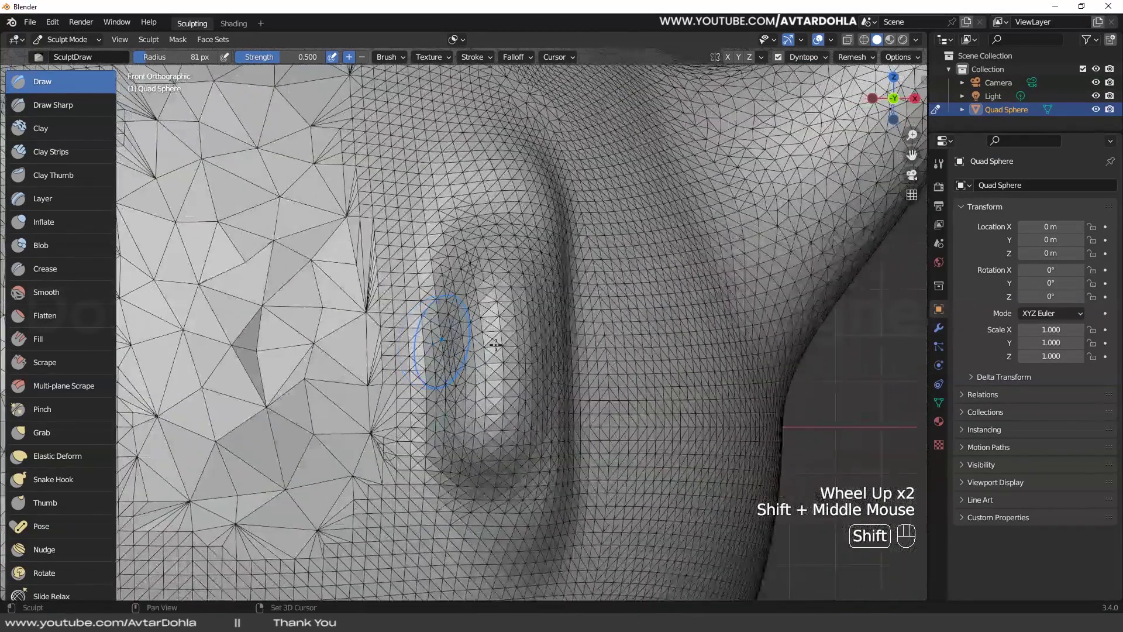
# Draw a finer vertical stroke along the raised ridge right of the coarse patch.
pyautogui.scroll(2, 526, 280)
pyautogui.keyDown('shift'); pyautogui.moveTo(526, 281); pyautogui.dragTo(495, 327, button='middle'); pyautogui.keyUp('shift')
pyautogui.scroll(3, 494, 328)
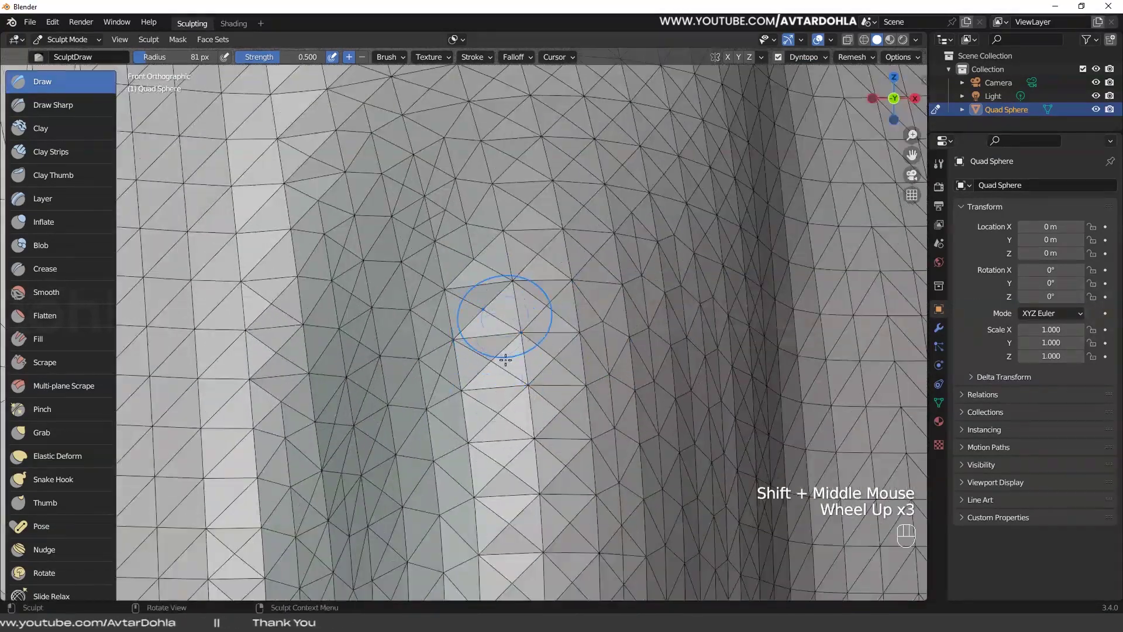
pyautogui.moveTo(495, 327)
pyautogui.mouseDown()
pyautogui.moveTo(516, 491)
pyautogui.moveTo(510, 538)
pyautogui.mouseUp()
pyautogui.scroll(1, 514, 308)
pyautogui.keyDown('shift'); pyautogui.moveTo(535, 140); pyautogui.dragTo(538, 197, button='middle'); pyautogui.keyUp('shift')
pyautogui.scroll(-2, 537, 196)
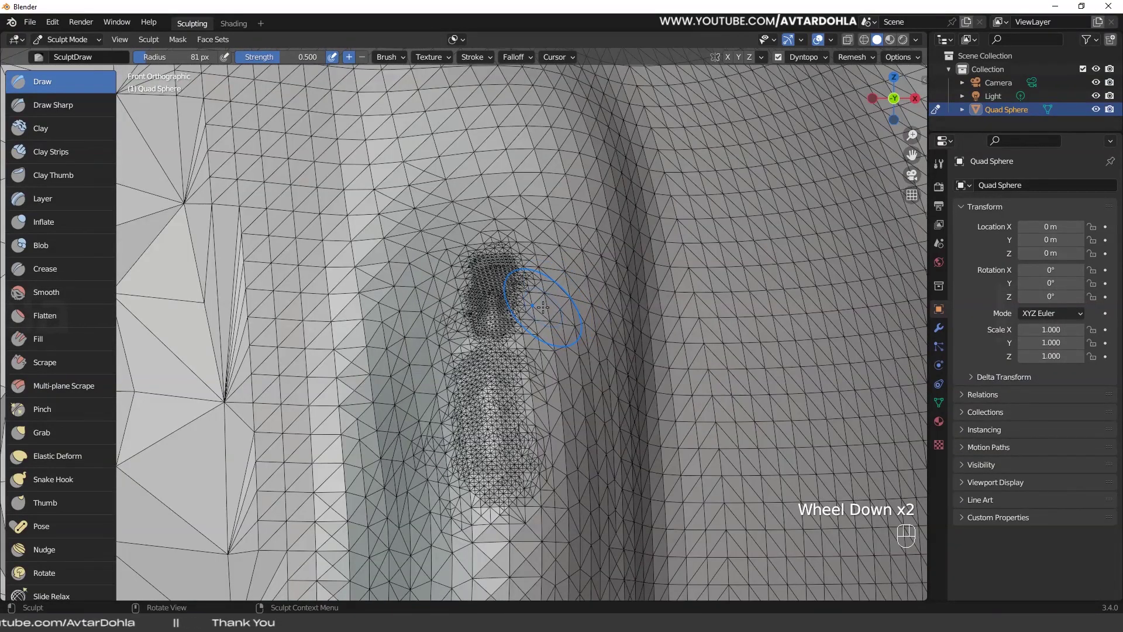
# Draw two more short fine strokes to the left of the dense strip on the ridge.
pyautogui.scroll(3, 541, 299)
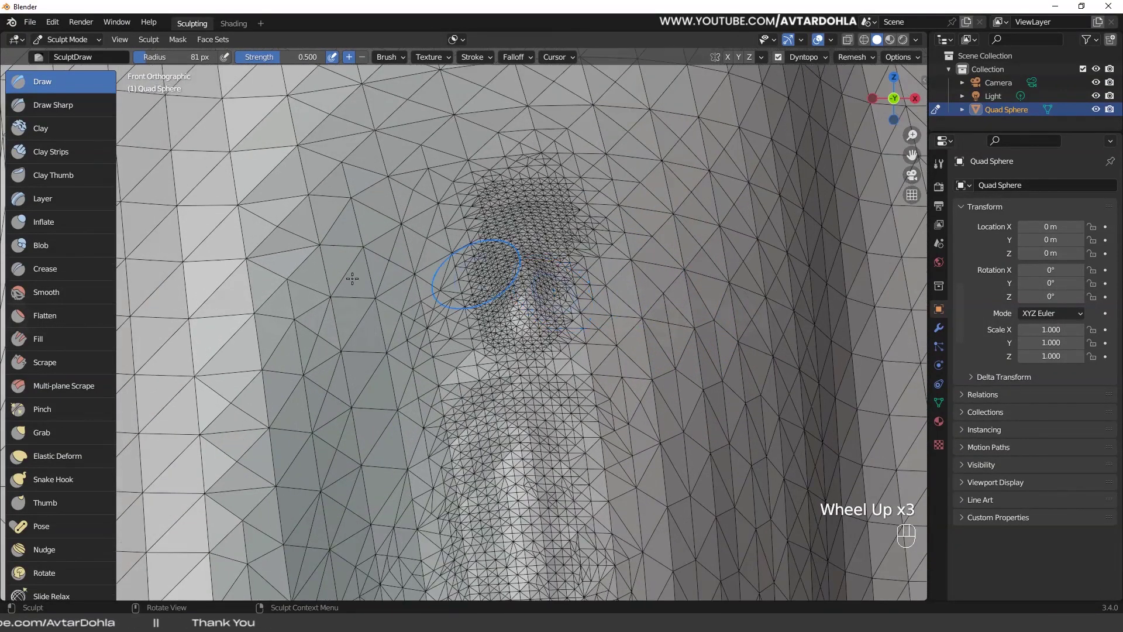
pyautogui.moveTo(464, 264)
pyautogui.mouseDown()
pyautogui.moveTo(342, 333)
pyautogui.moveTo(346, 297)
pyautogui.moveTo(363, 313)
pyautogui.mouseUp()
pyautogui.scroll(1, 363, 314)
pyautogui.moveTo(364, 313)
pyautogui.keyDown('shift'); pyautogui.mouseDown(button='middle')
pyautogui.moveTo(409, 316)
pyautogui.moveTo(577, 275)
pyautogui.mouseUp(button='middle'); pyautogui.keyUp('shift')
pyautogui.moveTo(368, 265)
pyautogui.mouseDown()
pyautogui.moveTo(394, 235)
pyautogui.moveTo(410, 327)
pyautogui.moveTo(471, 366)
pyautogui.mouseUp()
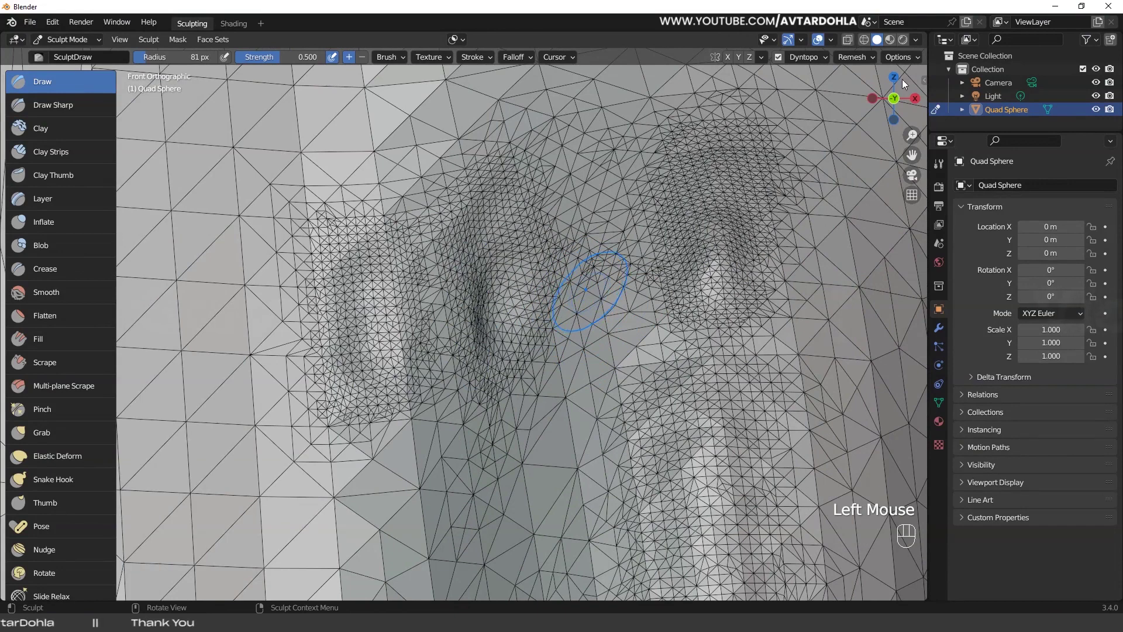
# Set the Dyntopo Detail Percentage to 100% with Brush Detail kept as the detailing method.
pyautogui.click(818, 57)
pyautogui.click(824, 112)
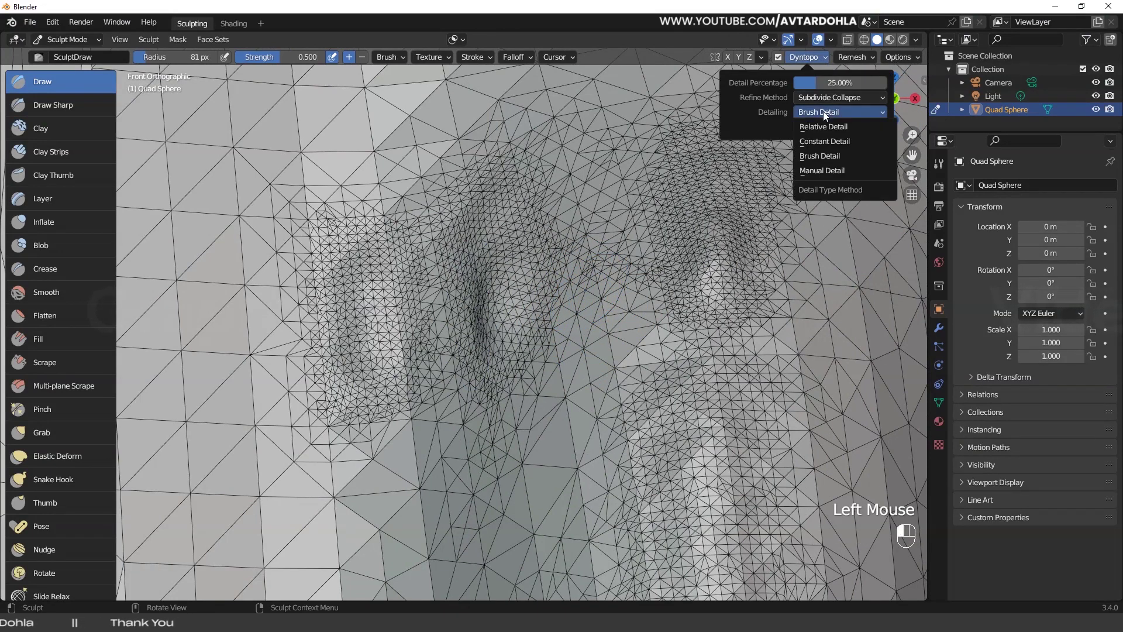
pyautogui.click(824, 111)
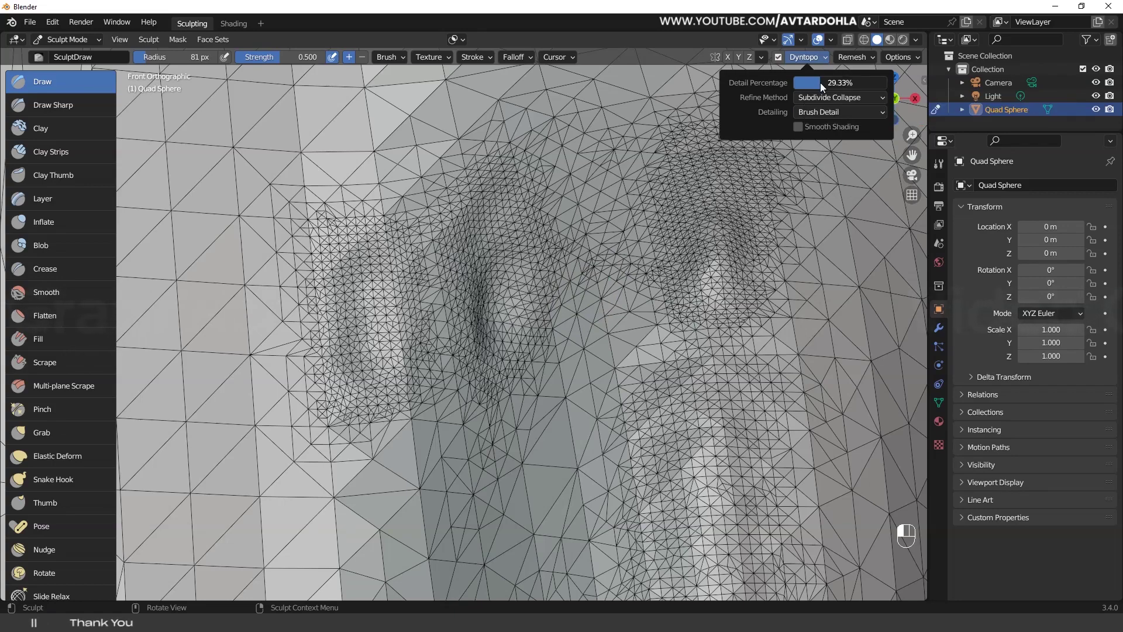
pyautogui.click(820, 82)
pyautogui.write('100')
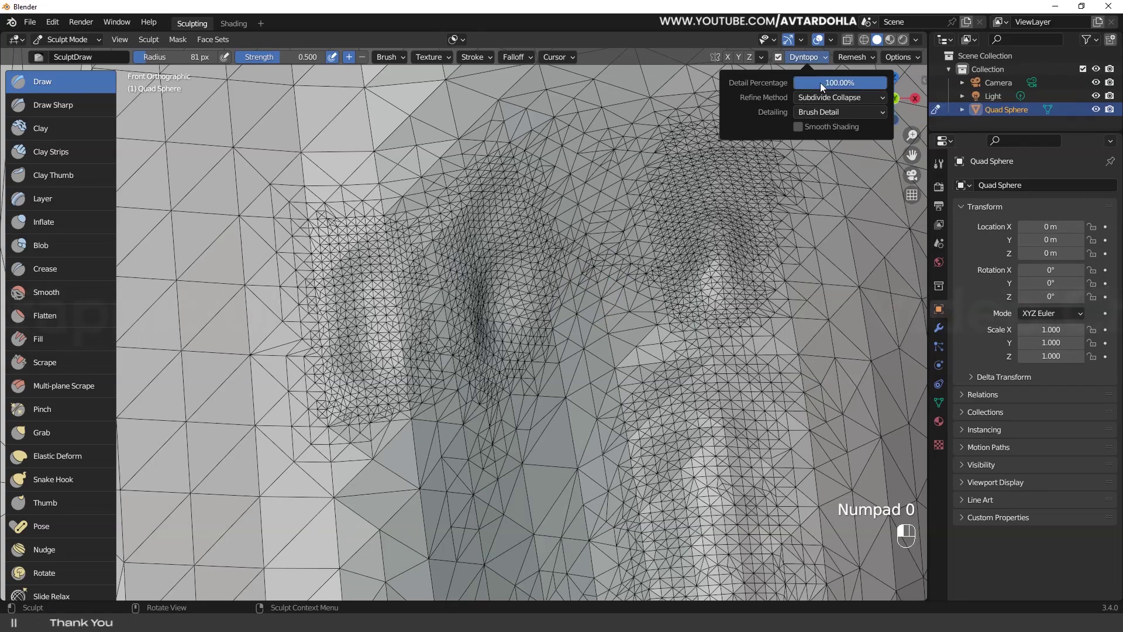
# Draw a vertical stroke at 100% detail above and left of the dense strokes.
pyautogui.scroll(-2, 514, 296)
pyautogui.scroll(2, 332, 339)
pyautogui.keyDown('shift'); pyautogui.moveTo(376, 373); pyautogui.dragTo(445, 515, button='middle'); pyautogui.keyUp('shift')
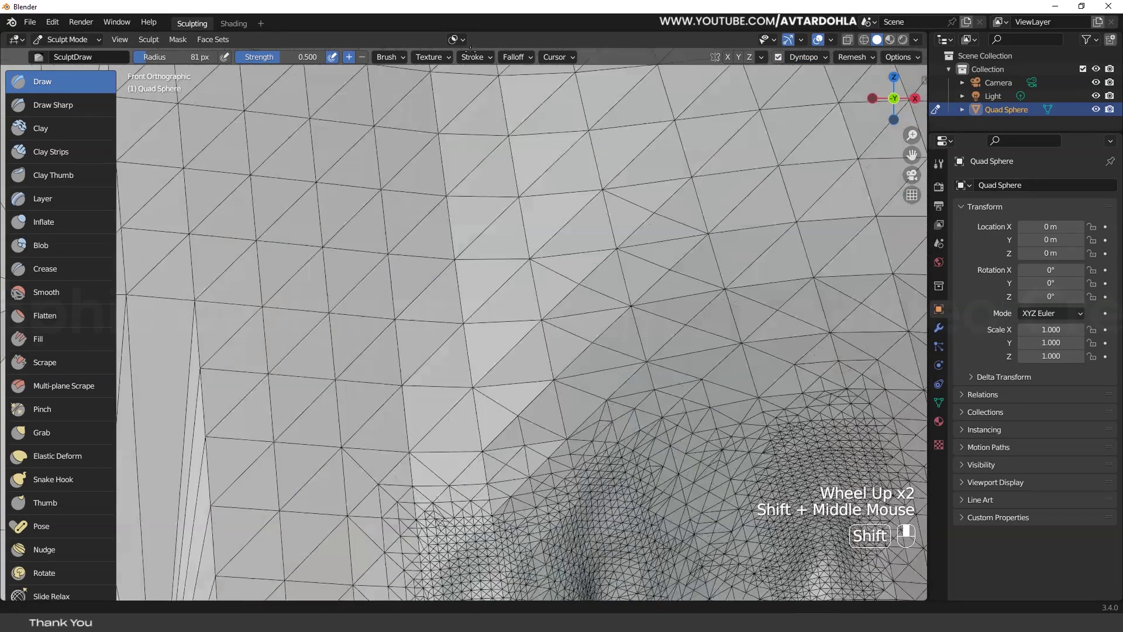
pyautogui.moveTo(430, 131)
pyautogui.mouseDown()
pyautogui.moveTo(397, 281)
pyautogui.moveTo(391, 395)
pyautogui.moveTo(376, 234)
pyautogui.moveTo(347, 335)
pyautogui.moveTo(358, 445)
pyautogui.mouseUp()
pyautogui.scroll(2, 376, 230)
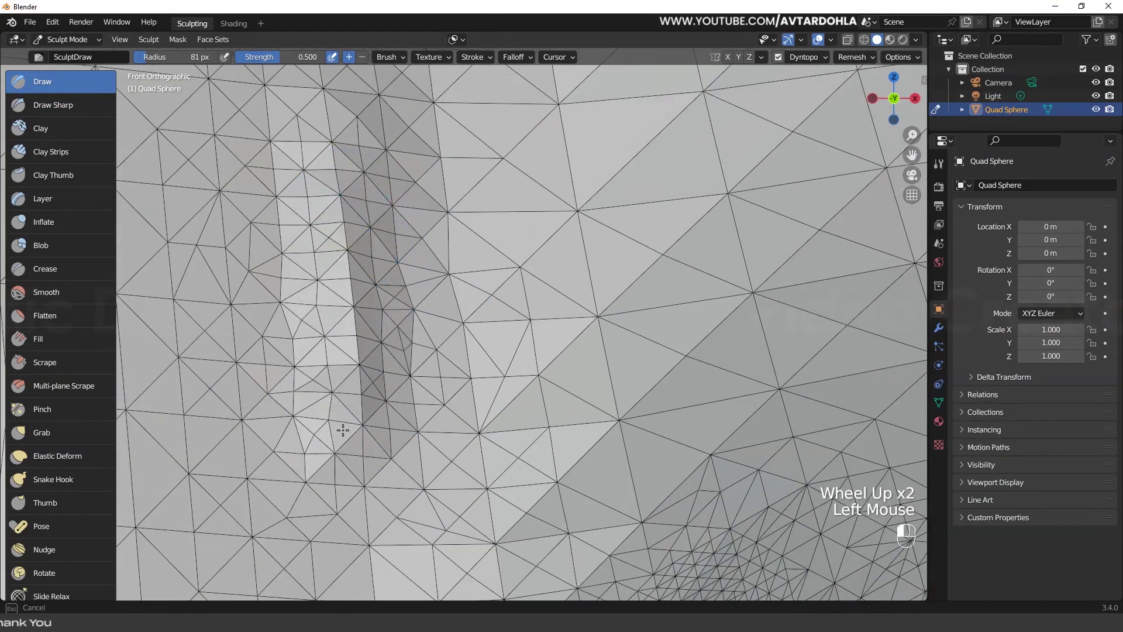
pyautogui.scroll(-2, 451, 313)
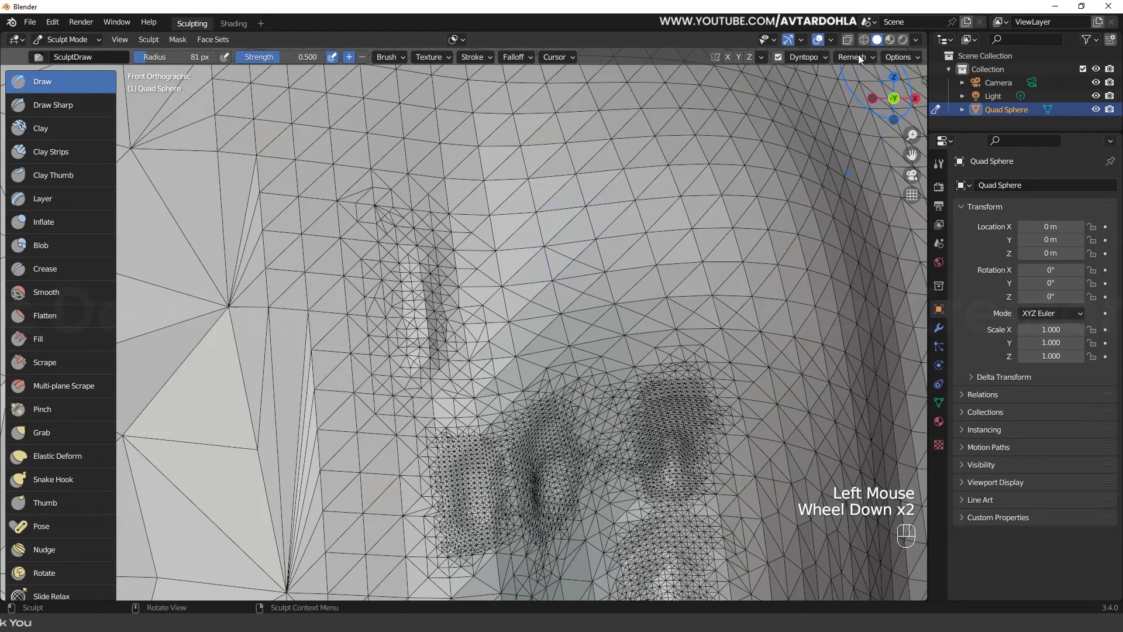
# Try the Relative Detail and Constant Detail methods and return to Brush Detail.
pyautogui.click(825, 56)
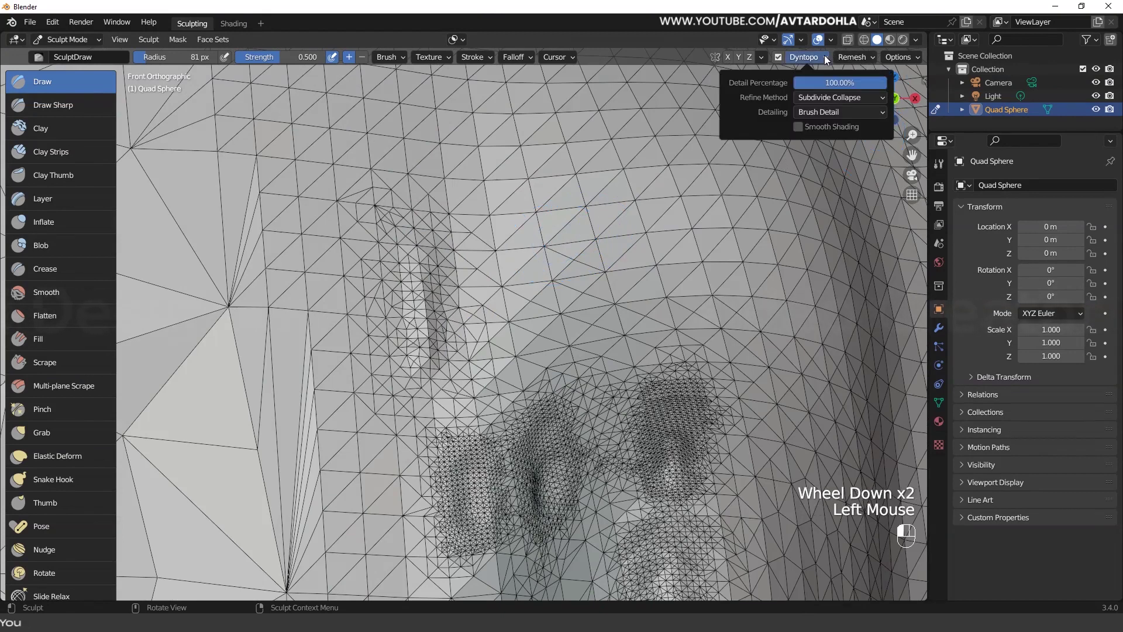
pyautogui.click(833, 112)
pyautogui.click(828, 127)
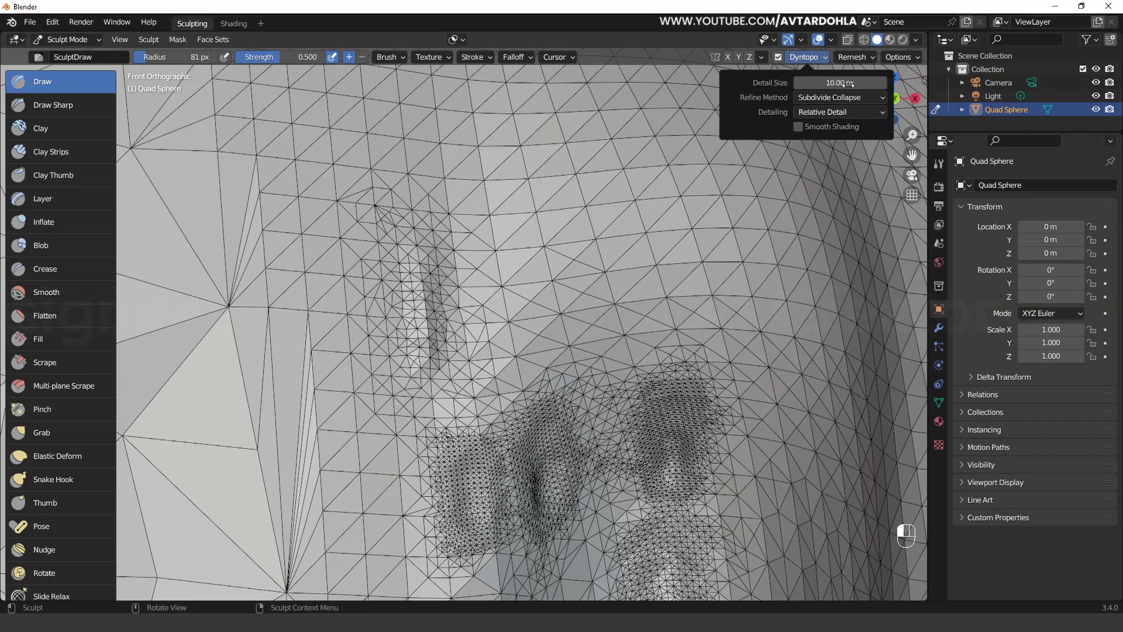
pyautogui.click(833, 111)
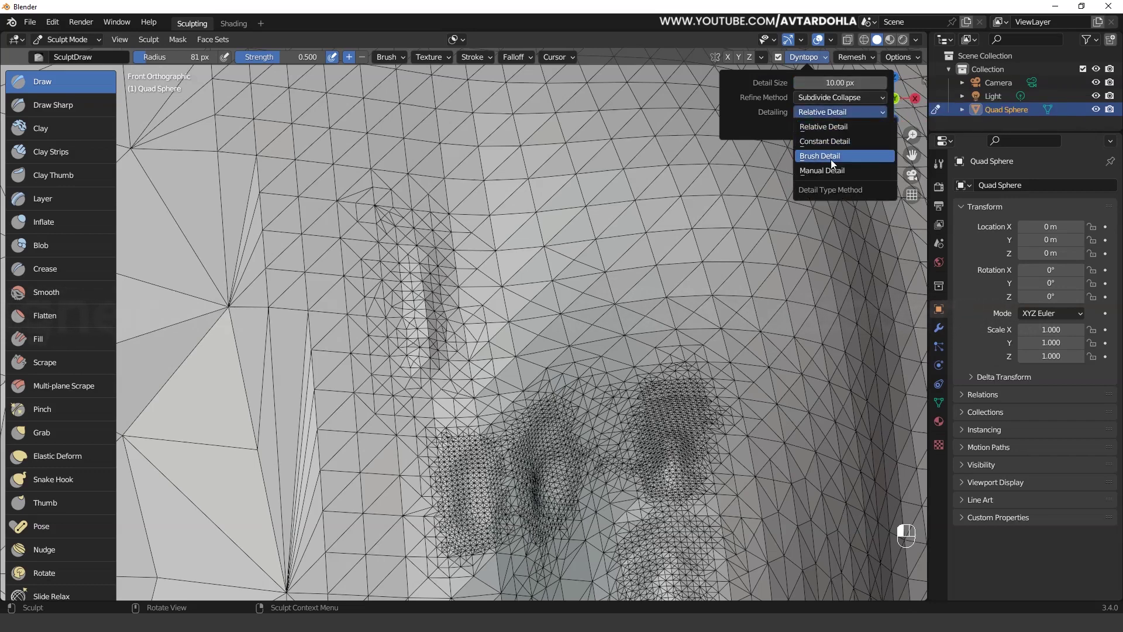
pyautogui.click(831, 157)
pyautogui.click(830, 112)
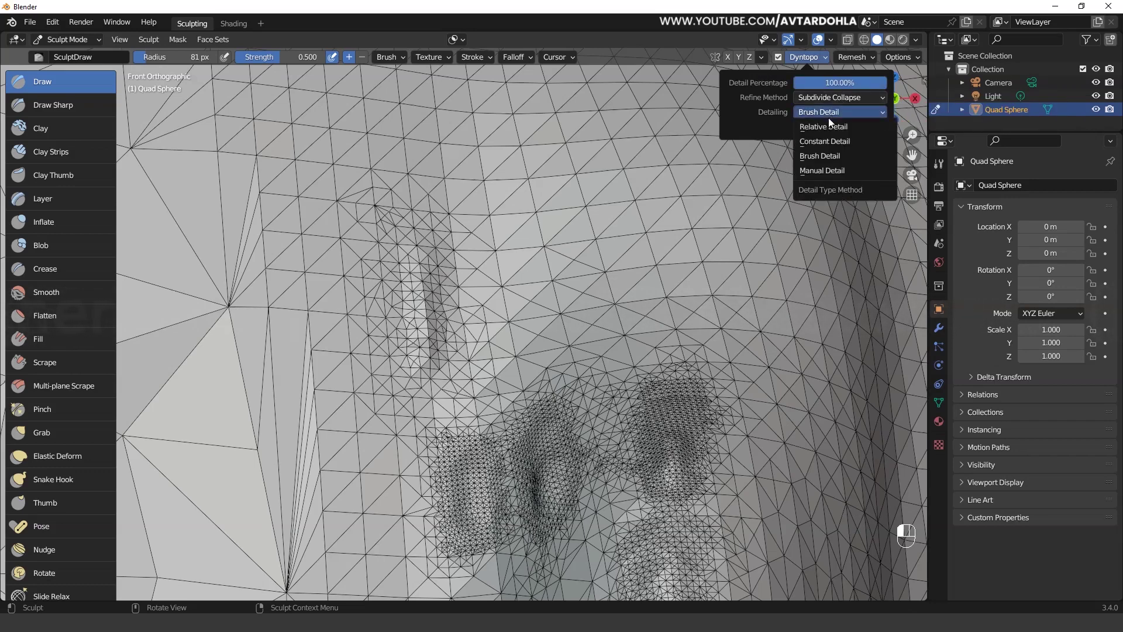
pyautogui.click(850, 141)
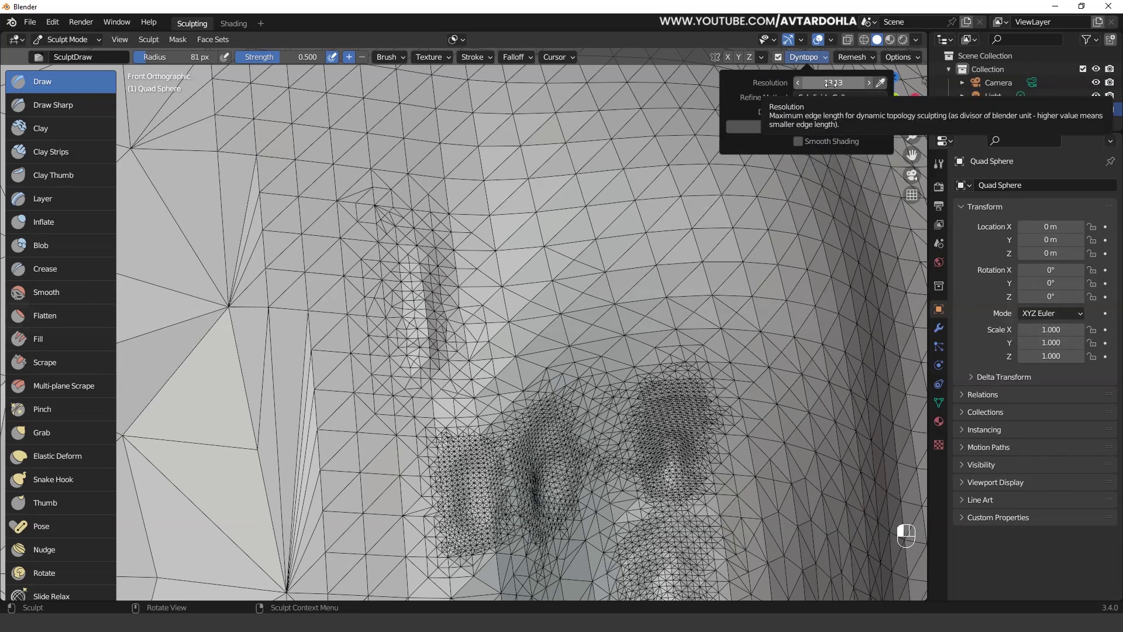
pyautogui.click(836, 112)
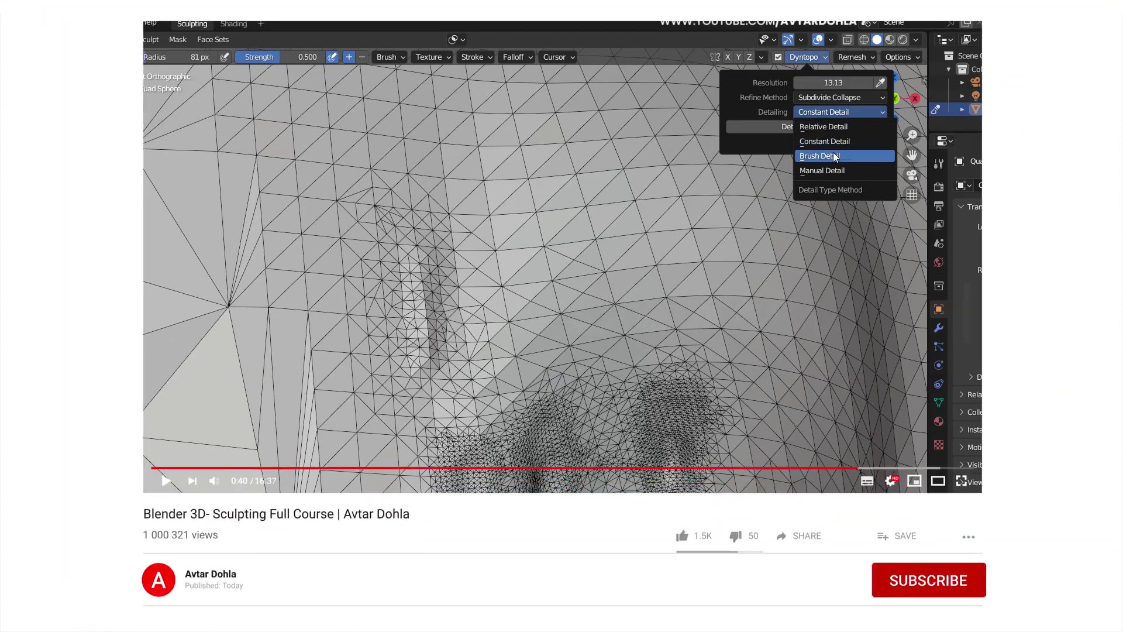
pyautogui.click(831, 156)
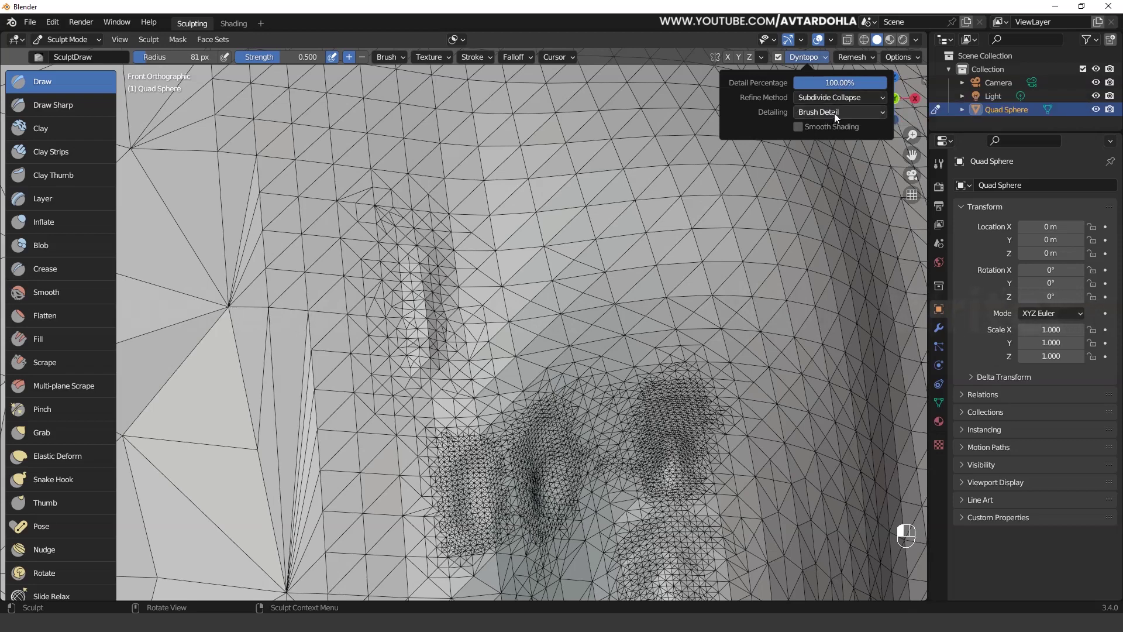
# Switch the Dyntopo detailing method to Manual Detail.
pyautogui.click(844, 113)
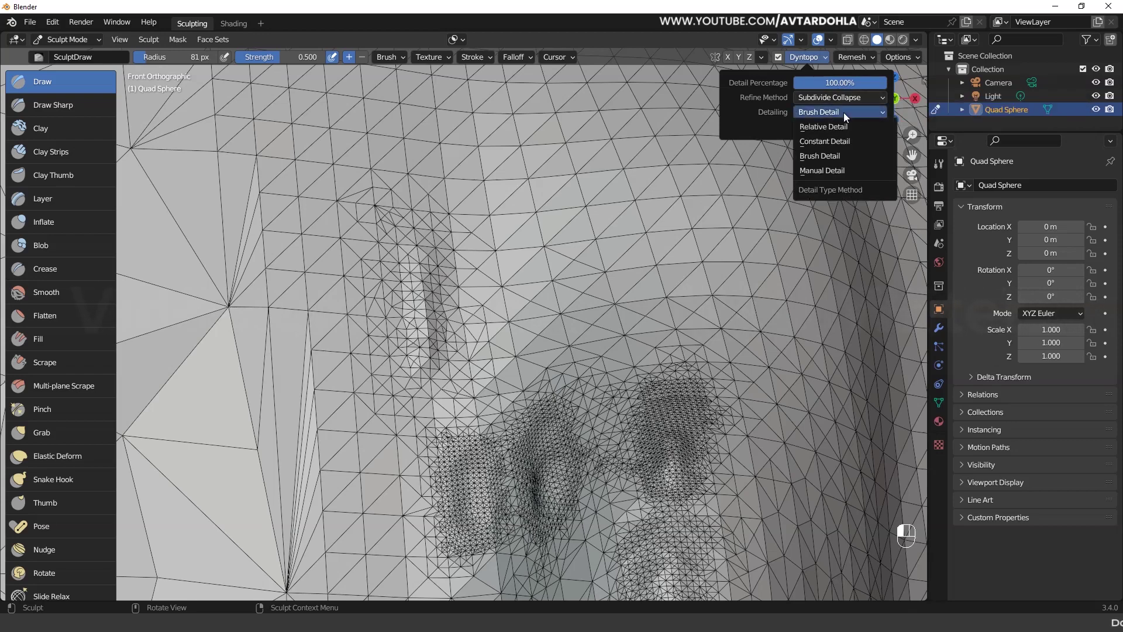
pyautogui.click(845, 170)
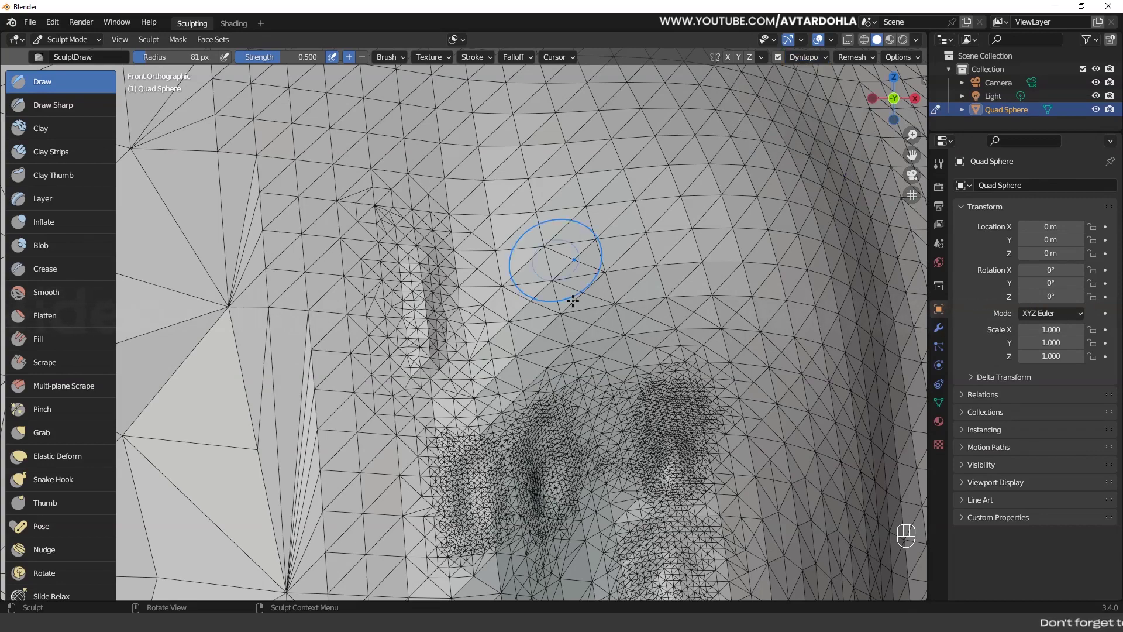
pyautogui.scroll(-2, 586, 274)
pyautogui.scroll(-2, 526, 280)
pyautogui.keyDown('shift'); pyautogui.moveTo(528, 275); pyautogui.dragTo(550, 239, button='middle'); pyautogui.keyUp('shift')
pyautogui.keyDown('shift'); pyautogui.scroll(-2, 536, 297); pyautogui.keyUp('shift')
pyautogui.scroll(-2, 536, 297)
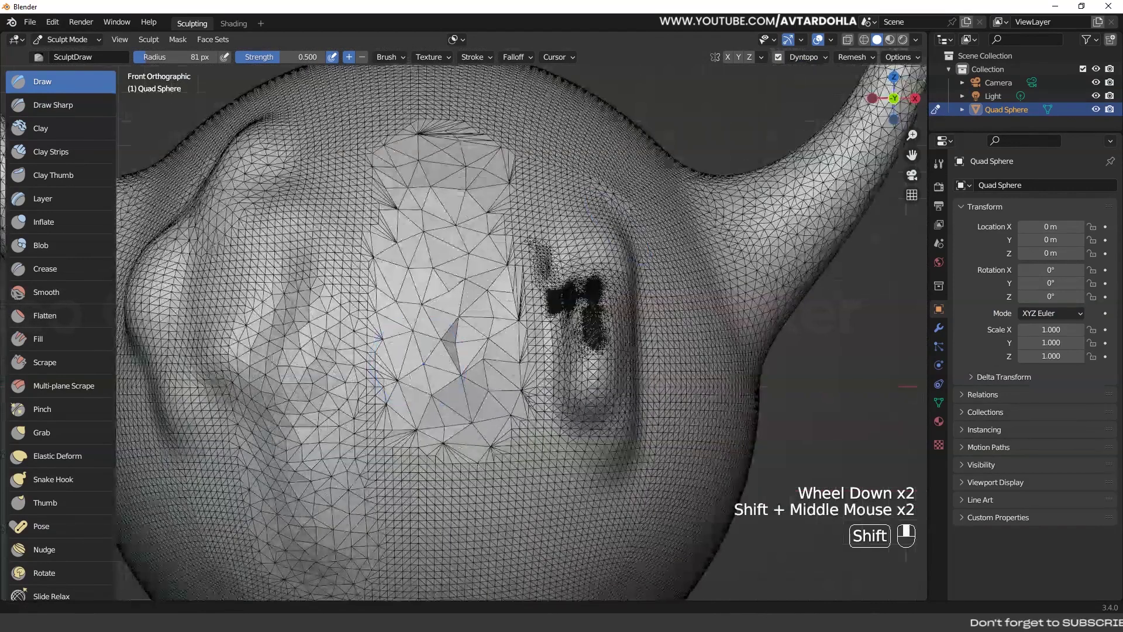
# Smooth the front surface across and beside the coarse patch with Manual Detail active.
pyautogui.scroll(3, 550, 239)
pyautogui.moveTo(459, 276)
pyautogui.keyDown('shift'); pyautogui.mouseDown()
pyautogui.moveTo(468, 404)
pyautogui.moveTo(421, 293)
pyautogui.moveTo(399, 333)
pyautogui.moveTo(402, 251)
pyautogui.mouseUp(); pyautogui.keyUp('shift')
pyautogui.keyDown('shift'); pyautogui.moveTo(401, 251); pyautogui.dragTo(398, 327, button='middle'); pyautogui.keyUp('shift')
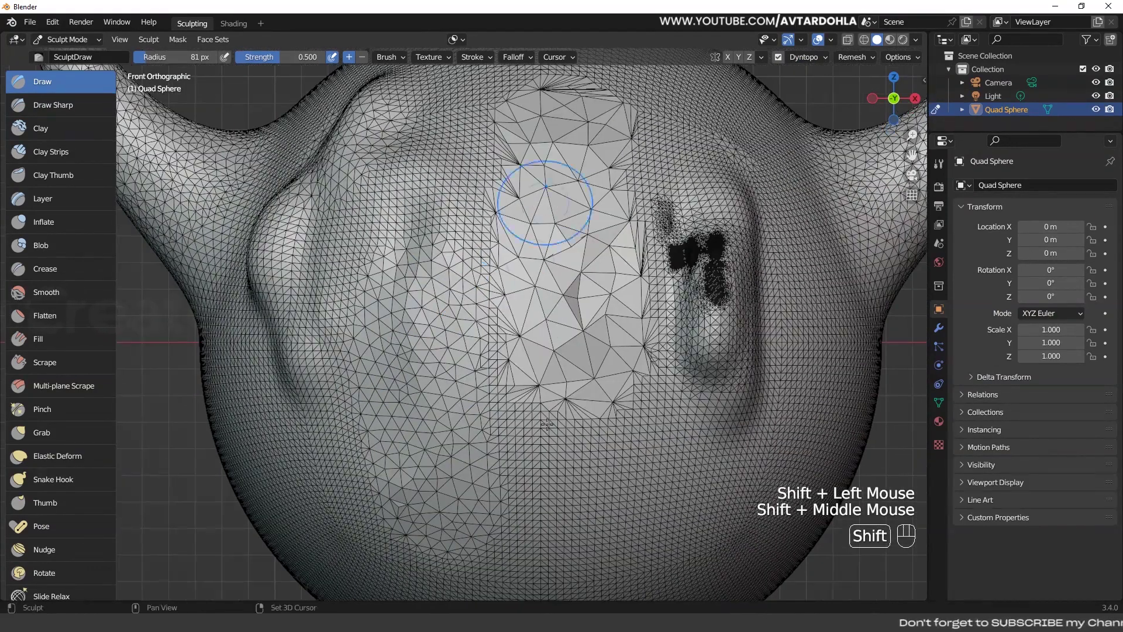
pyautogui.moveTo(551, 213)
pyautogui.keyDown('shift'); pyautogui.mouseDown()
pyautogui.moveTo(691, 224)
pyautogui.moveTo(723, 305)
pyautogui.moveTo(711, 328)
pyautogui.moveTo(655, 234)
pyautogui.moveTo(647, 246)
pyautogui.mouseUp(); pyautogui.keyUp('shift')
pyautogui.moveTo(569, 249)
pyautogui.keyDown('shift'); pyautogui.mouseDown(button='middle')
pyautogui.moveTo(538, 105)
pyautogui.moveTo(600, 262)
pyautogui.moveTo(550, 328)
pyautogui.mouseUp(button='middle'); pyautogui.keyUp('shift')
pyautogui.moveTo(550, 328)
pyautogui.keyDown('shift'); pyautogui.mouseDown(button='middle')
pyautogui.moveTo(501, 401)
pyautogui.moveTo(579, 340)
pyautogui.mouseUp(button='middle'); pyautogui.keyUp('shift')
# Try Detail Flood Fill with the Manual Detail resolution set to 5, and undo the fill.
pyautogui.click(826, 56)
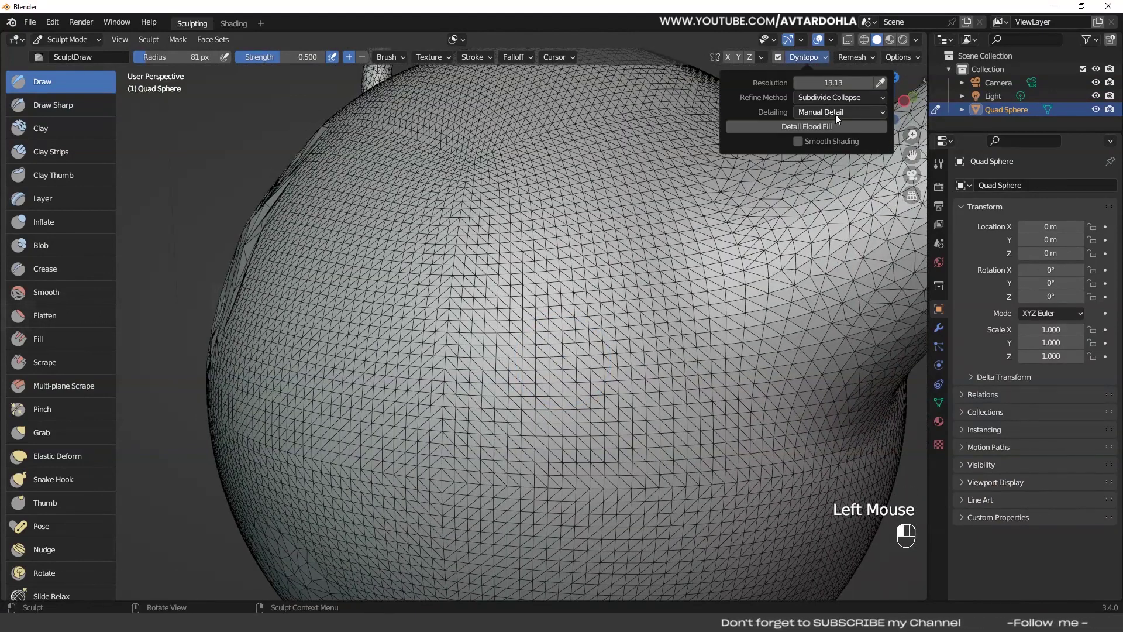
pyautogui.click(834, 83)
pyautogui.write('5')
pyautogui.press('Return')
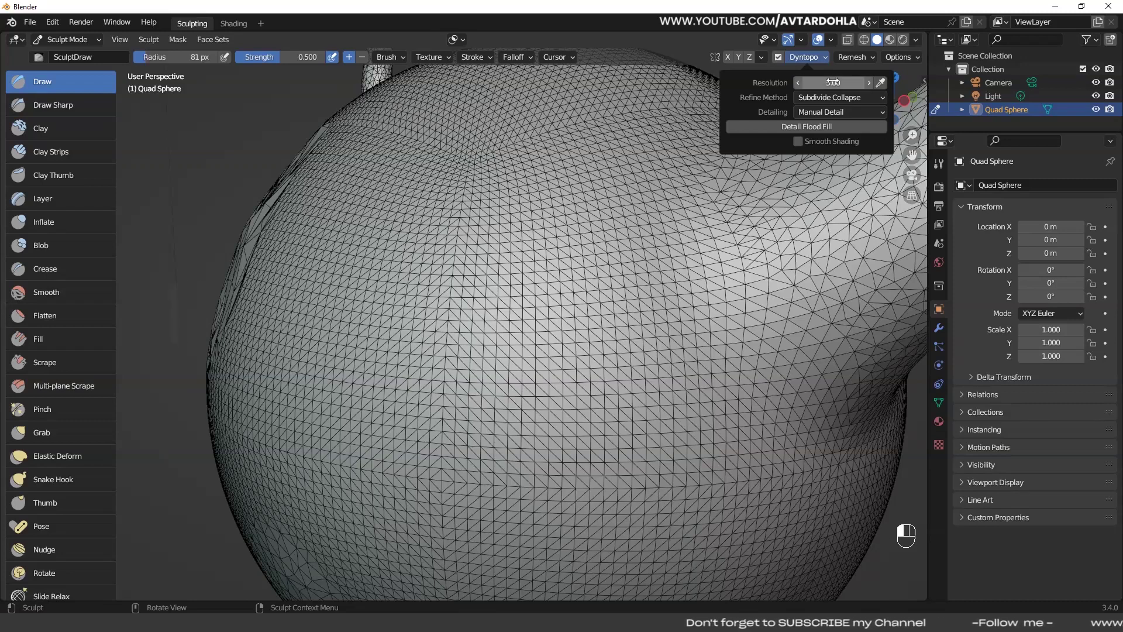
pyautogui.click(811, 129)
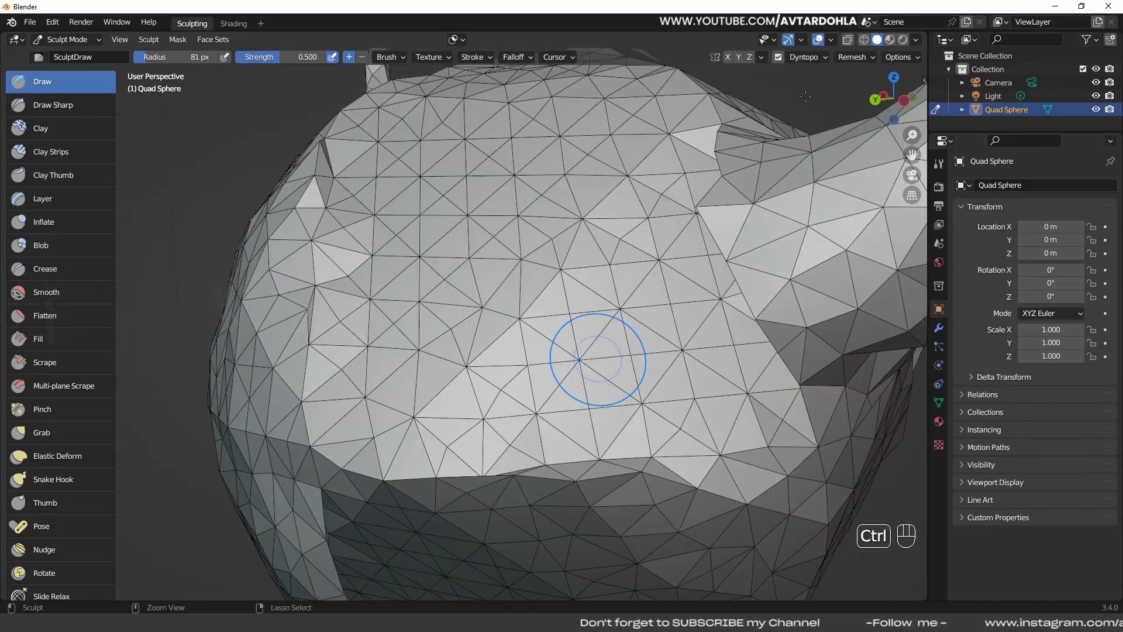
pyautogui.hotkey('ctrl', 'z')
pyautogui.click(821, 58)
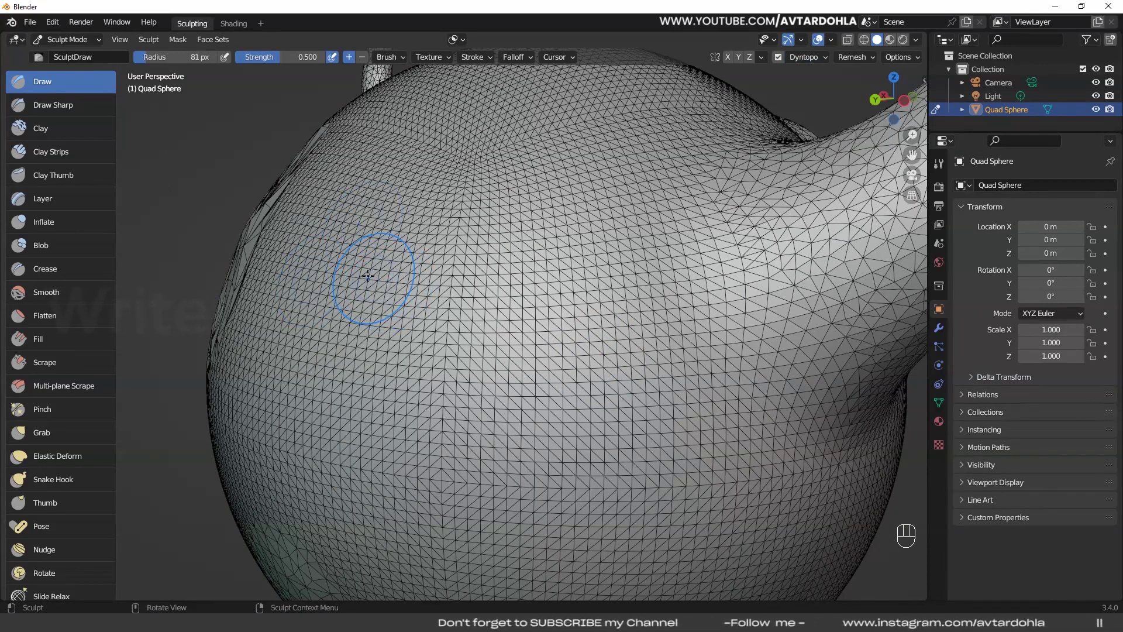
# Draw overlapping vertical strokes with Manual Detail on the sphere's smooth side between the coarse patch and the horn.
pyautogui.moveTo(371, 263)
pyautogui.mouseDown()
pyautogui.moveTo(353, 283)
pyautogui.moveTo(325, 436)
pyautogui.moveTo(375, 351)
pyautogui.moveTo(402, 263)
pyautogui.mouseUp()
pyautogui.scroll(3, 402, 296)
pyautogui.moveTo(402, 296); pyautogui.dragTo(498, 421, button='middle')
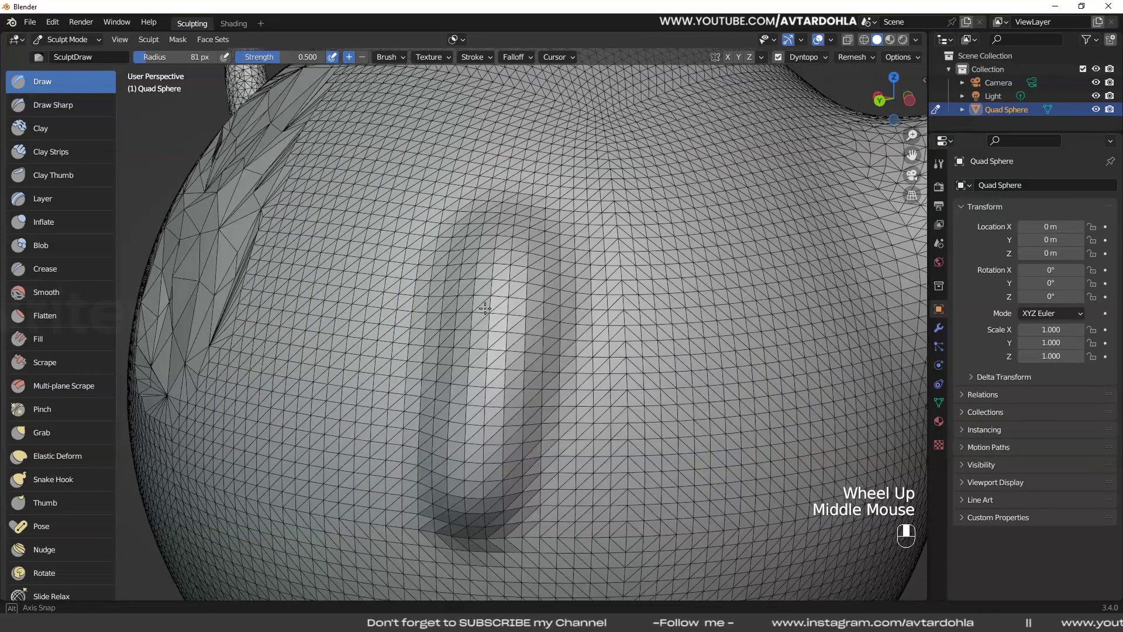
pyautogui.moveTo(497, 421)
pyautogui.mouseDown()
pyautogui.moveTo(506, 275)
pyautogui.moveTo(486, 422)
pyautogui.moveTo(514, 319)
pyautogui.mouseUp()
pyautogui.scroll(-5, 514, 319)
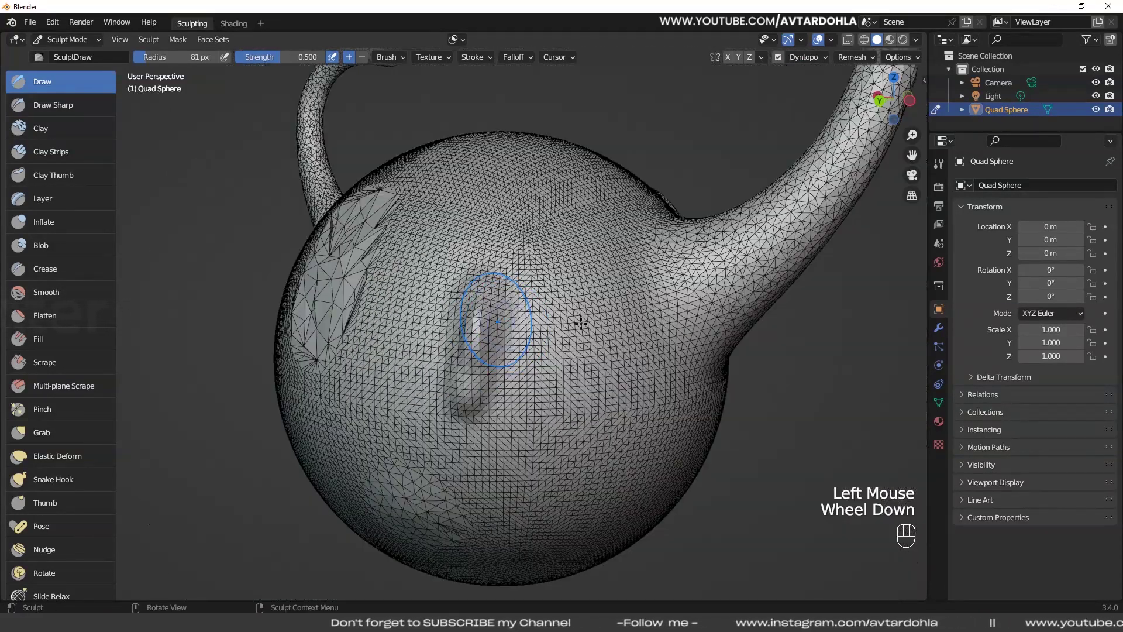
# Set the Manual Detail resolution to 10 and draw a second raised vertical stroke beside the first, nearer the horn.
pyautogui.keyDown('shift'); pyautogui.moveTo(514, 319); pyautogui.dragTo(593, 287, button='middle'); pyautogui.keyUp('shift')
pyautogui.click(808, 56)
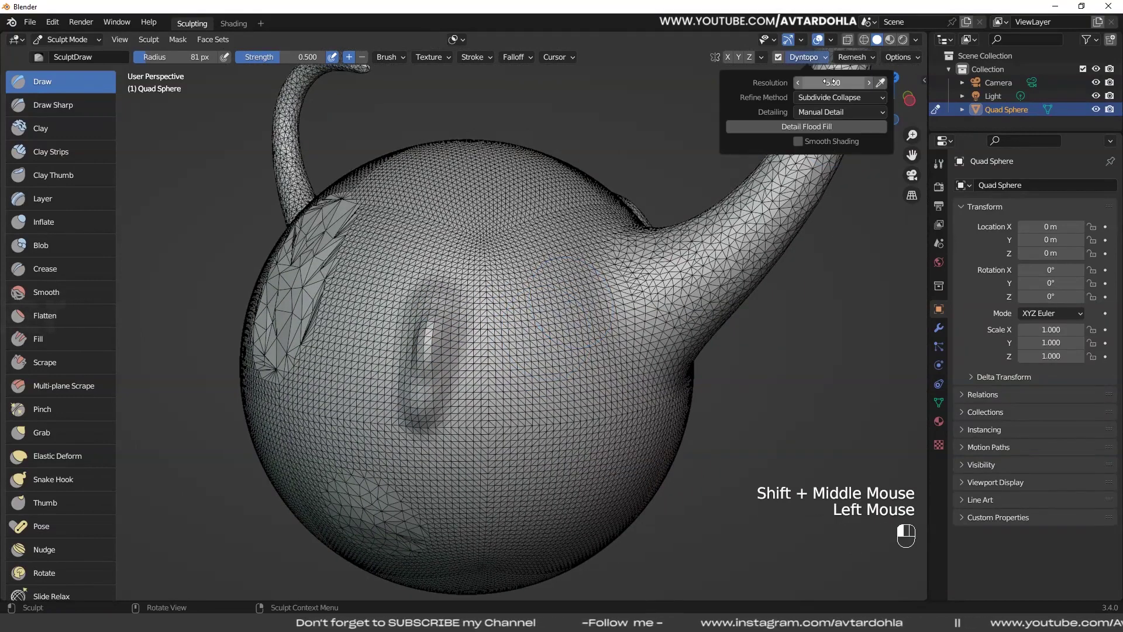
pyautogui.click(830, 82)
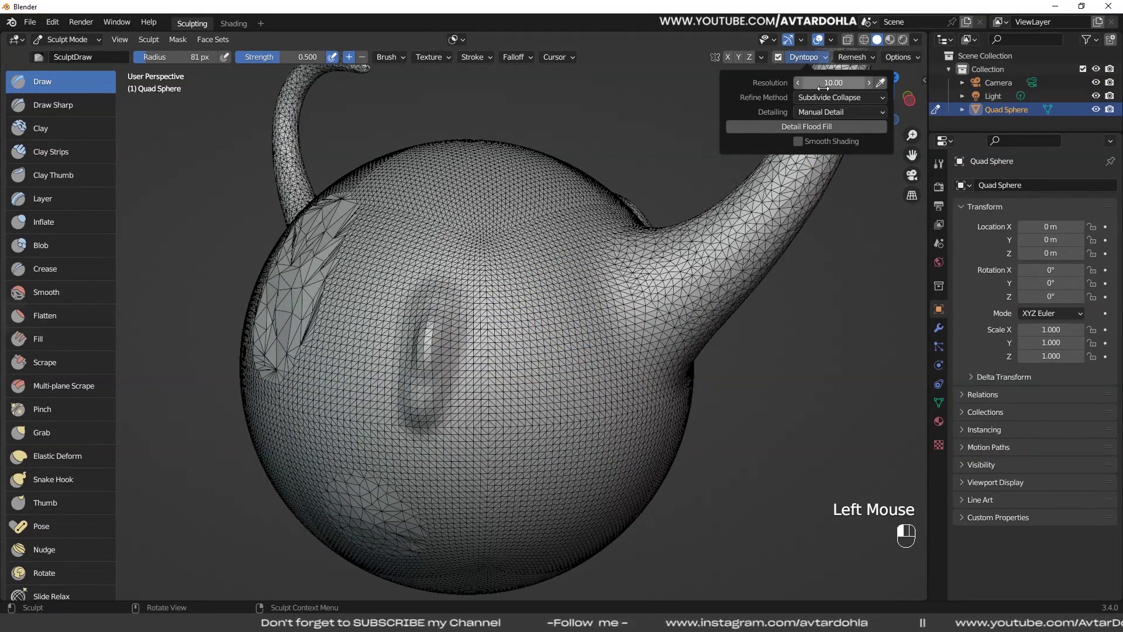
pyautogui.scroll(3, 524, 313)
pyautogui.scroll(-1, 564, 261)
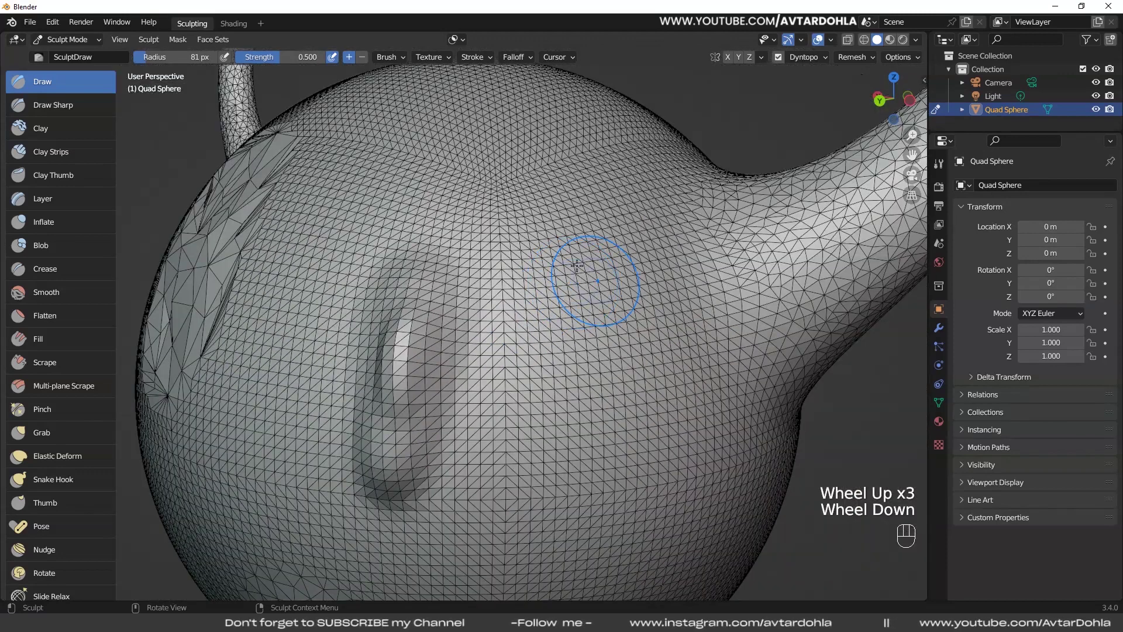
pyautogui.moveTo(577, 261)
pyautogui.mouseDown()
pyautogui.moveTo(588, 409)
pyautogui.moveTo(556, 235)
pyautogui.moveTo(585, 479)
pyautogui.moveTo(576, 515)
pyautogui.moveTo(561, 310)
pyautogui.moveTo(547, 420)
pyautogui.moveTo(547, 388)
pyautogui.mouseUp()
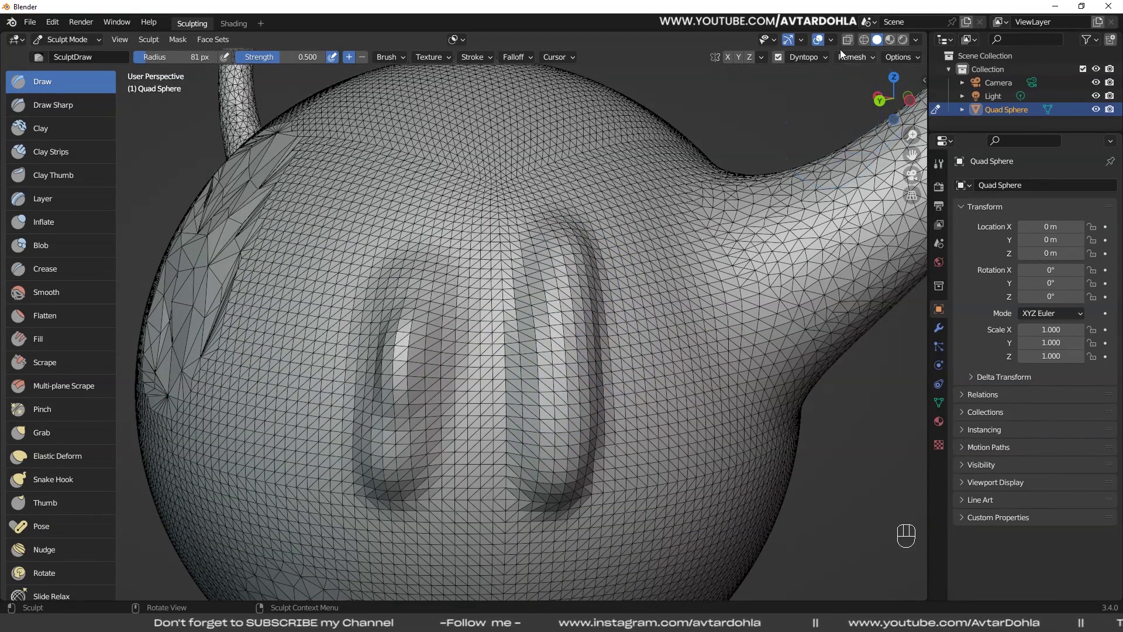
# Sample the Manual Detail resolution from the mesh beside the coarse patch and draw a diagonal raised stroke next to the existing ones.
pyautogui.click(814, 57)
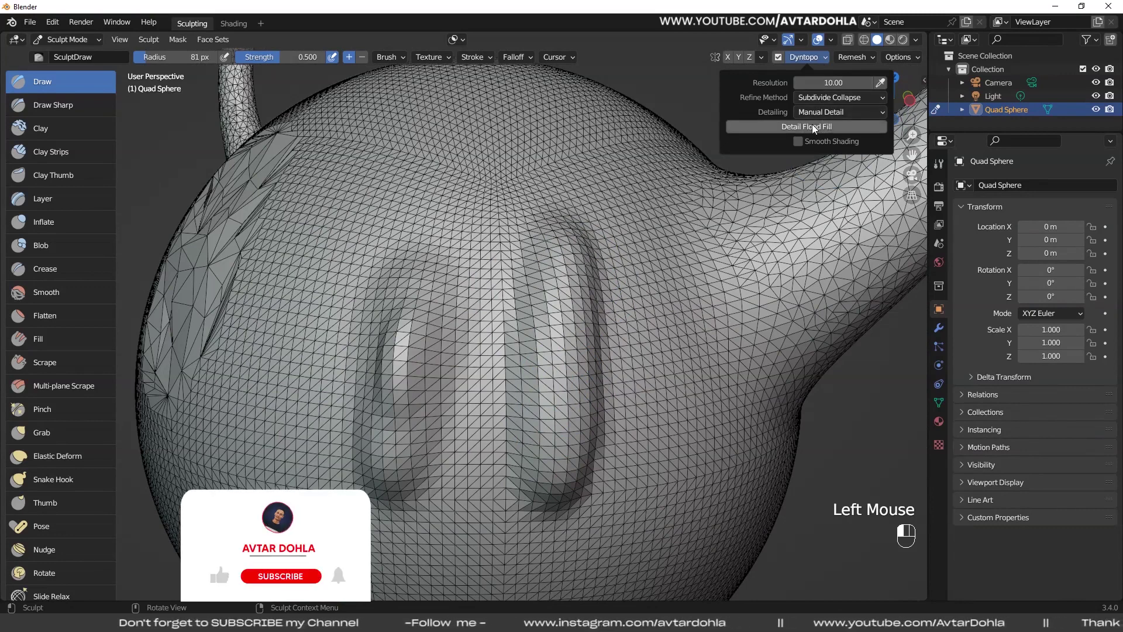
pyautogui.click(881, 82)
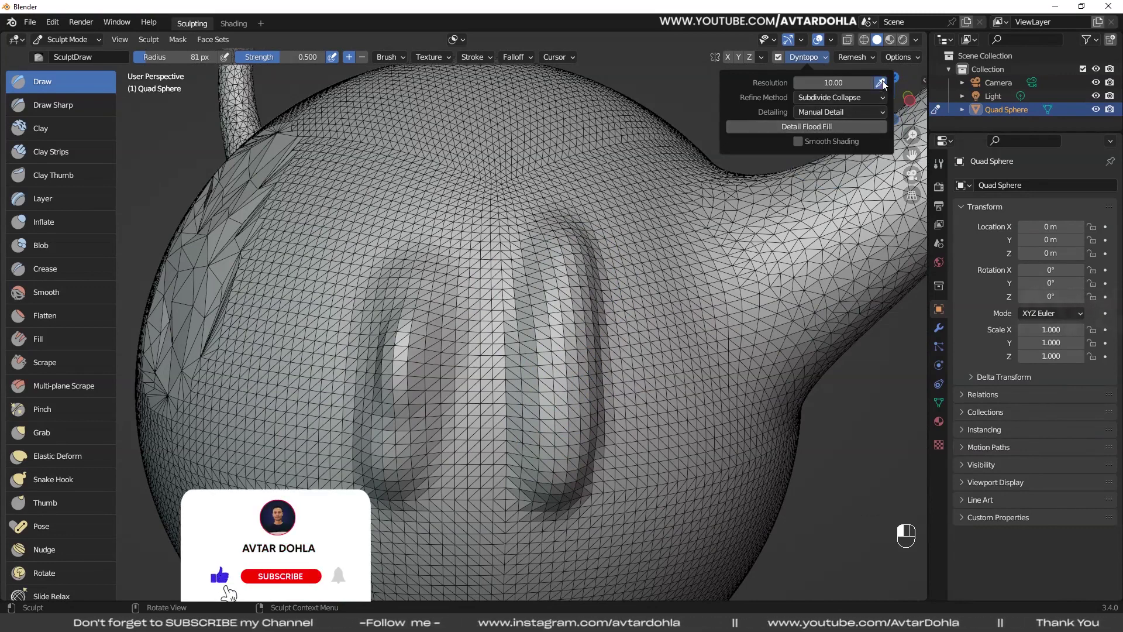
pyautogui.click(252, 214)
pyautogui.moveTo(456, 147)
pyautogui.mouseDown()
pyautogui.moveTo(380, 246)
pyautogui.moveTo(316, 410)
pyautogui.moveTo(315, 368)
pyautogui.moveTo(310, 422)
pyautogui.moveTo(389, 263)
pyautogui.mouseUp()
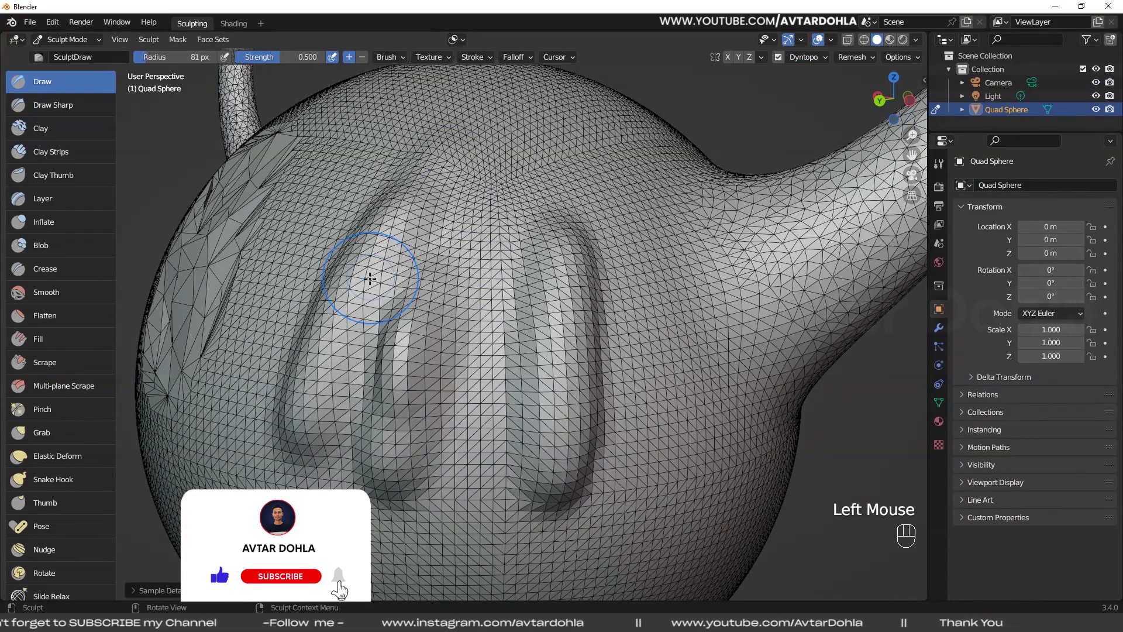
# Apply Detail Flood Fill to the whole horned sphere using the sampled resolution of 5.22.
pyautogui.click(817, 58)
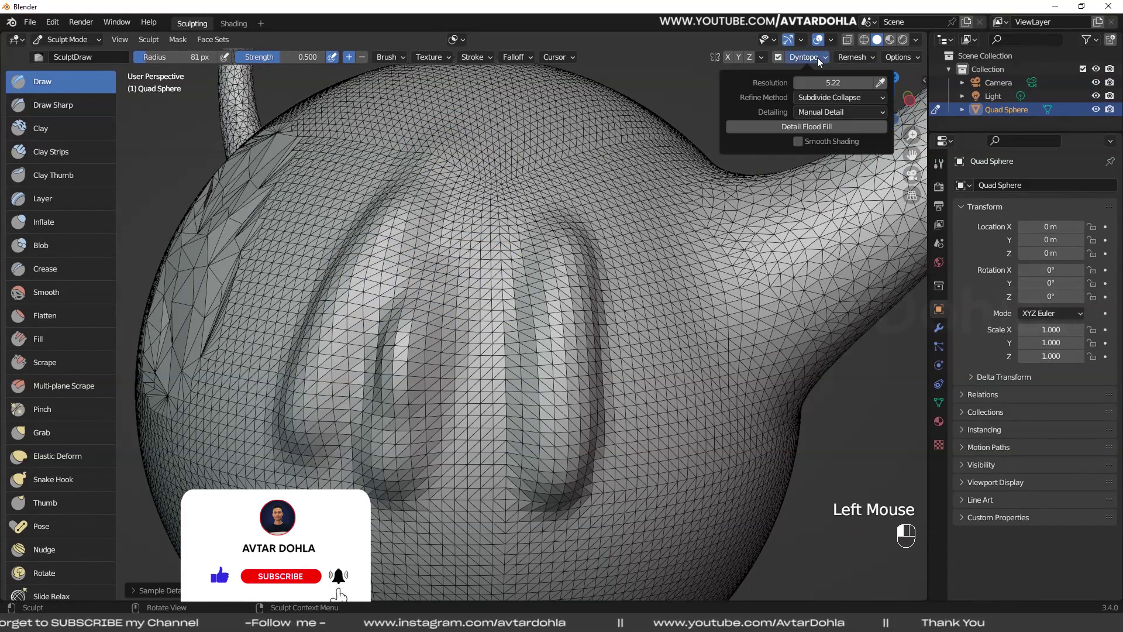
pyautogui.click(827, 127)
pyautogui.scroll(-2, 451, 245)
pyautogui.moveTo(599, 335); pyautogui.dragTo(456, 325, button='middle')
# Return the Dyntopo detailing to Relative Detail and switch to the Snake Hook brush.
pyautogui.click(818, 61)
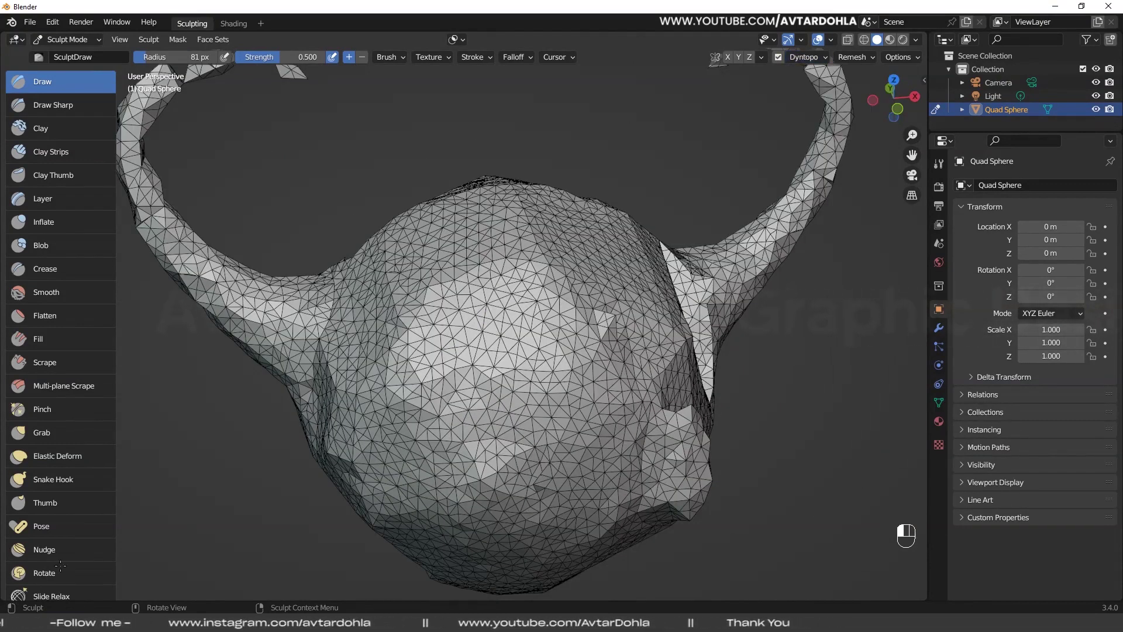
pyautogui.click(75, 482)
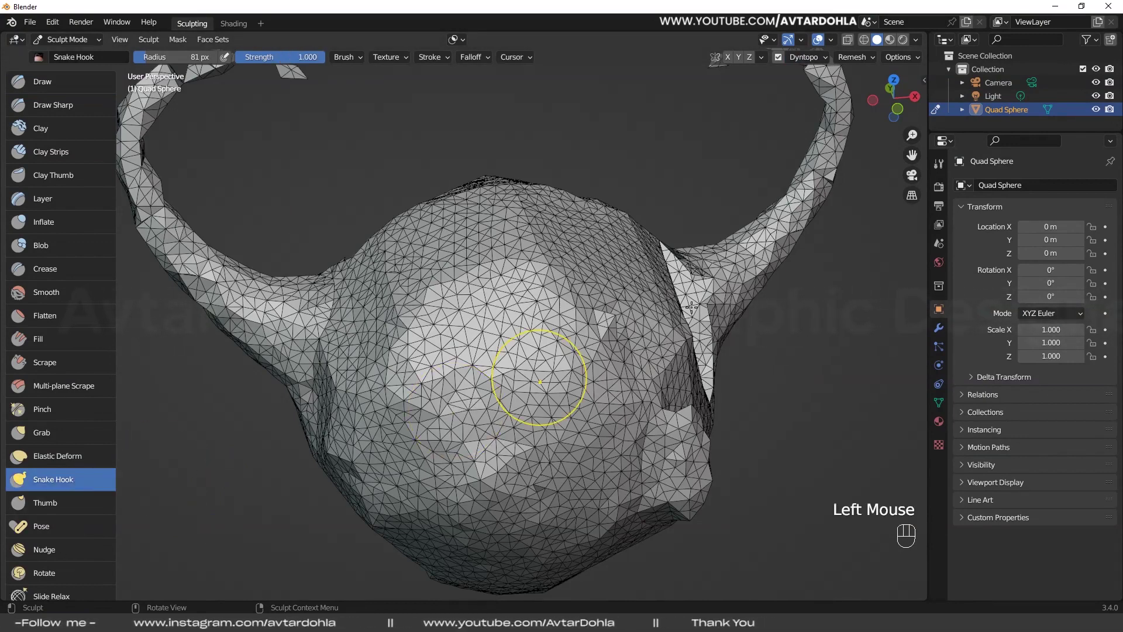
# Review the Dyntopo detail size, refine method and detailing types, and compare them with the Remesh settings.
pyautogui.click(823, 55)
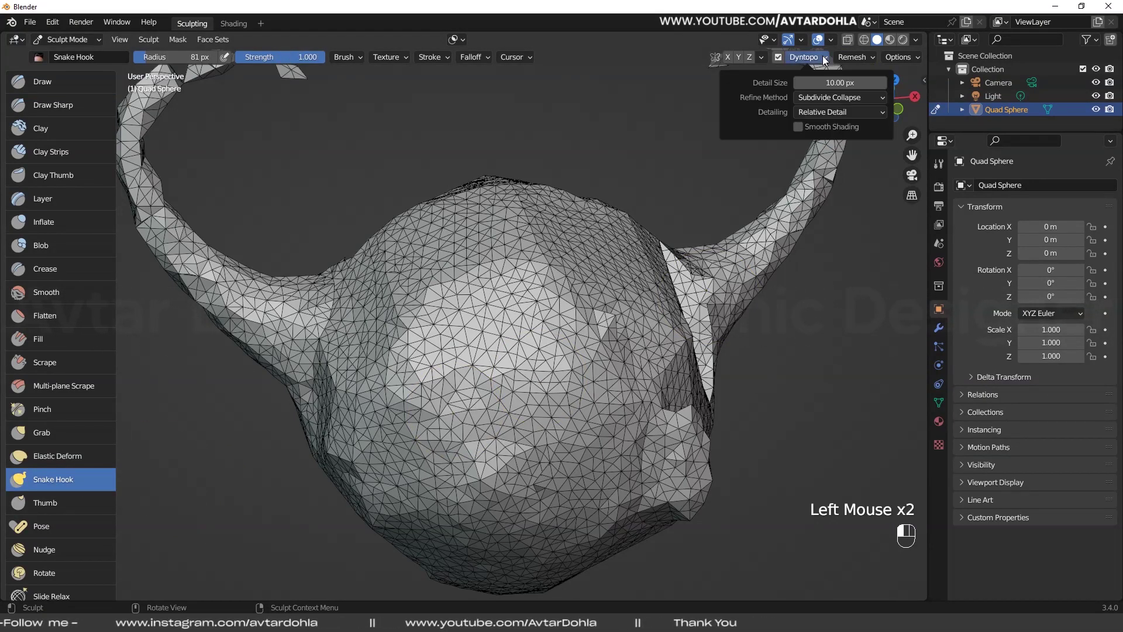
pyautogui.click(824, 123)
pyautogui.click(822, 125)
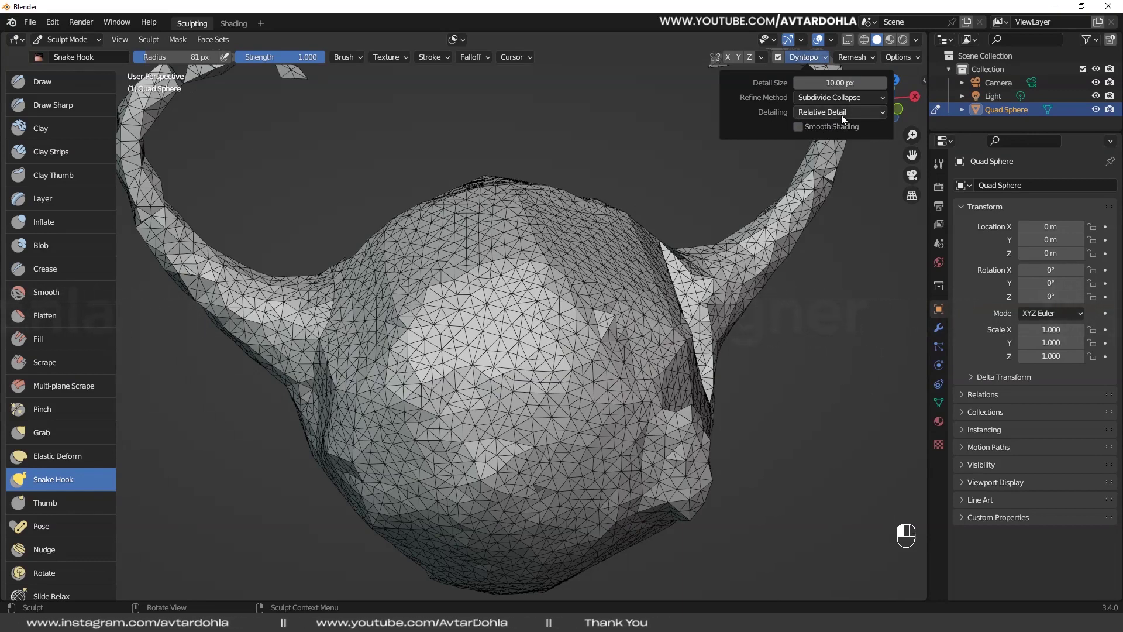
pyautogui.click(842, 114)
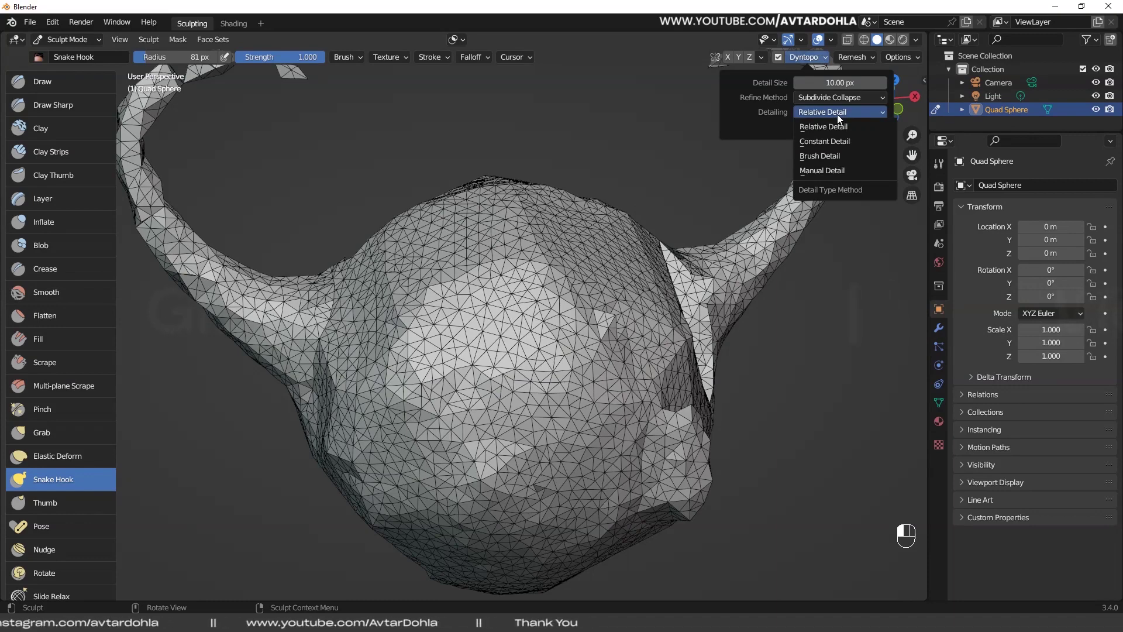
pyautogui.click(837, 115)
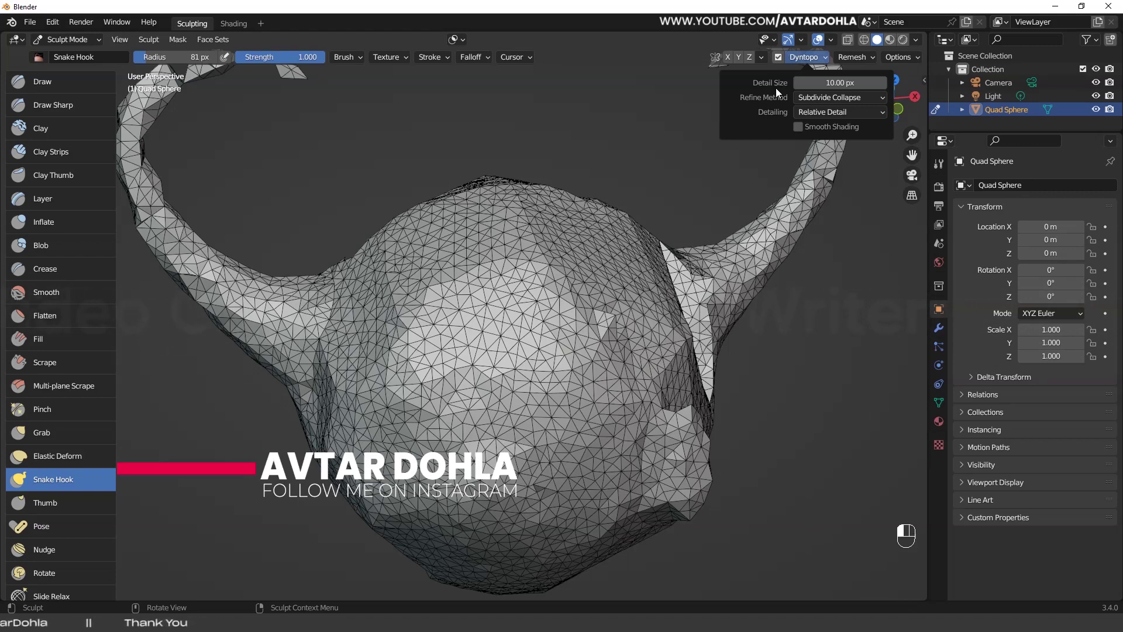
pyautogui.click(870, 58)
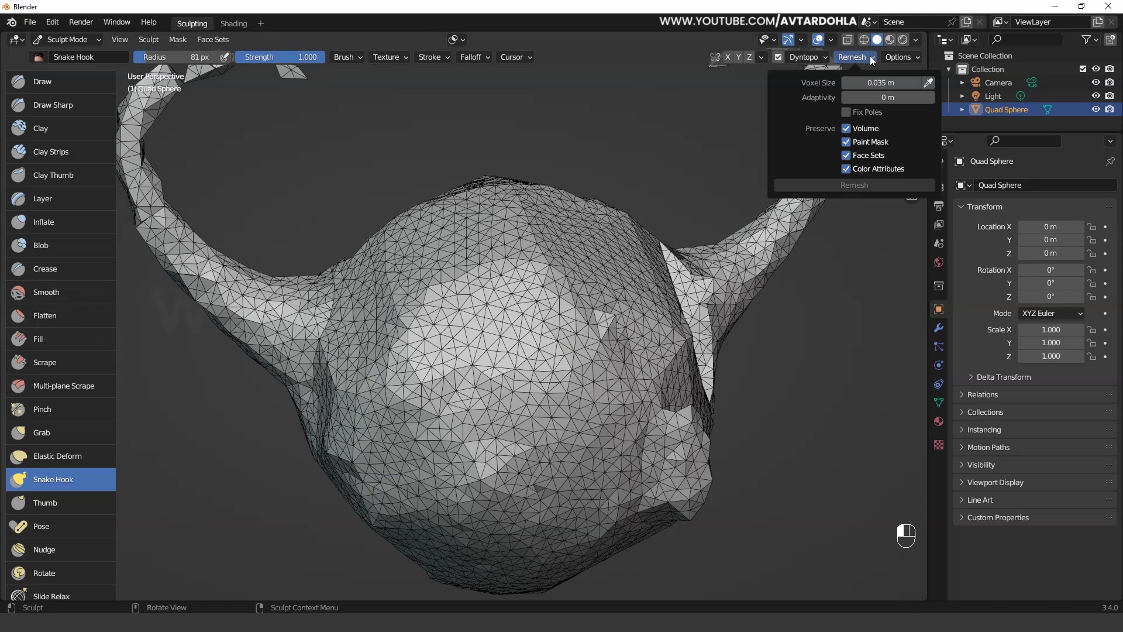
pyautogui.moveTo(805, 58)
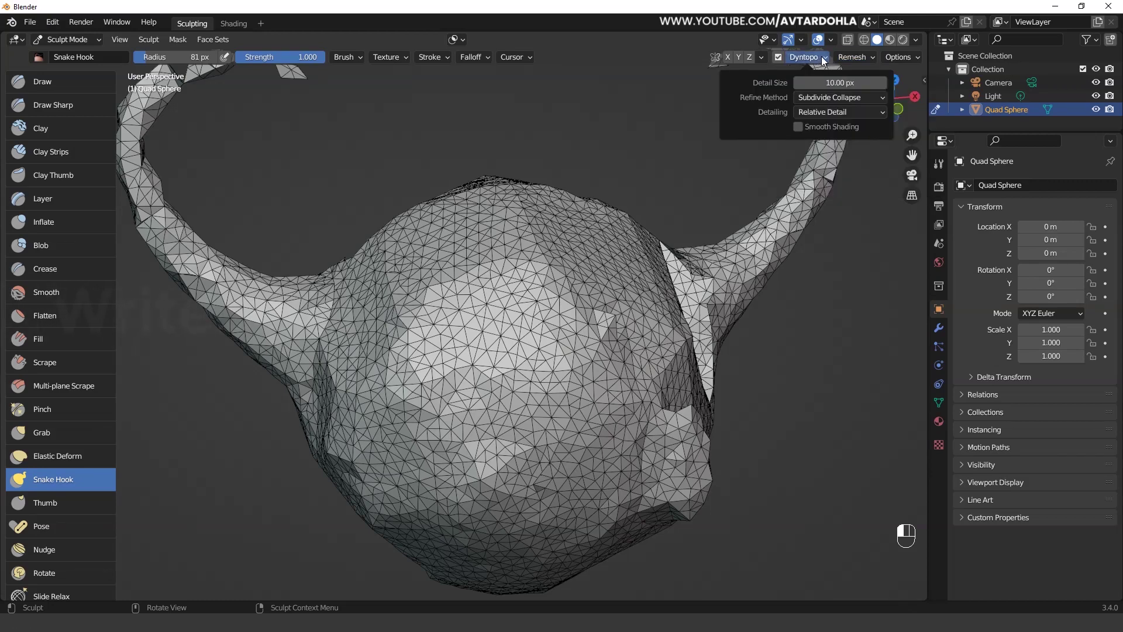